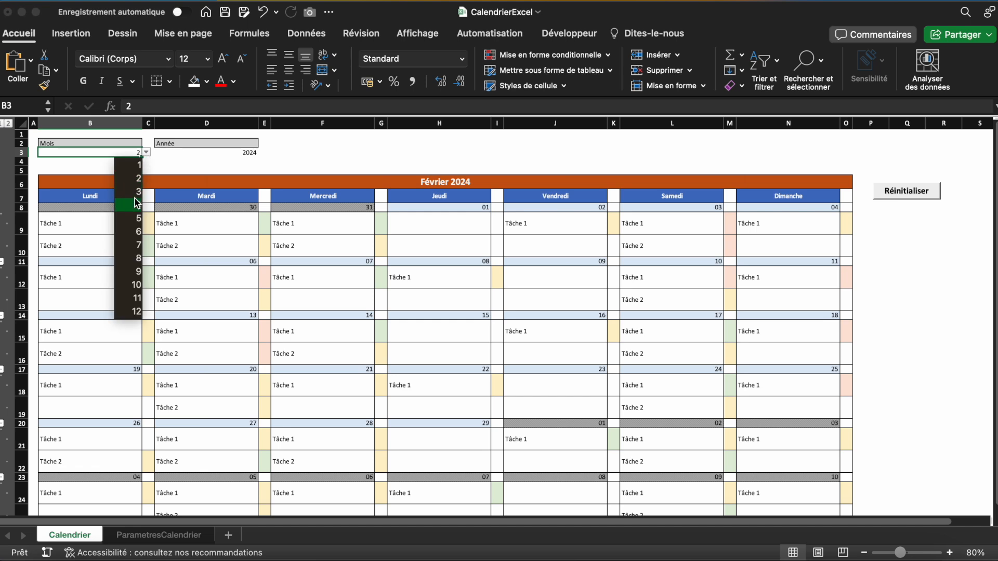
# Switch the finished calendar's month to 4 and then to 1.
pyautogui.click(147, 152)
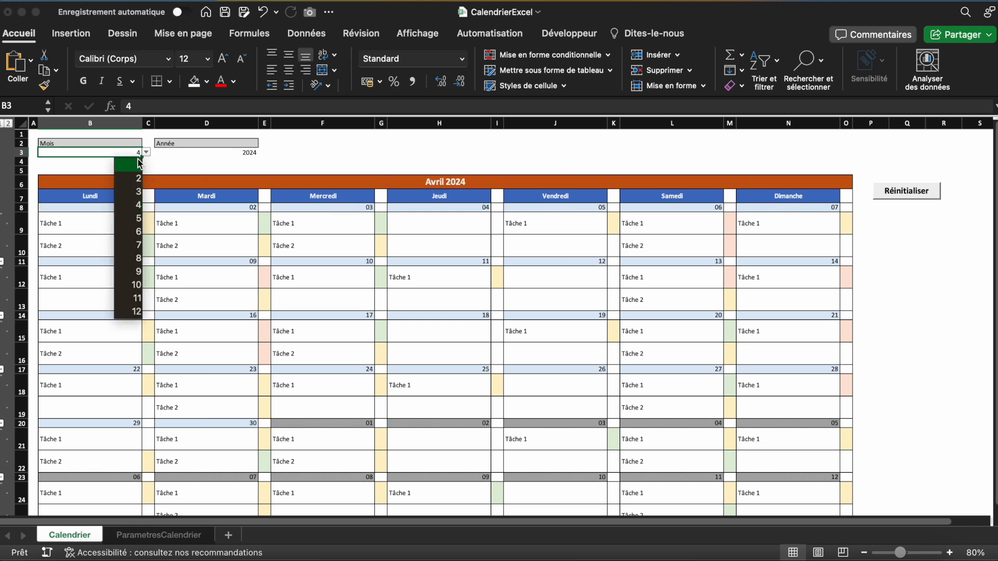
pyautogui.click(137, 163)
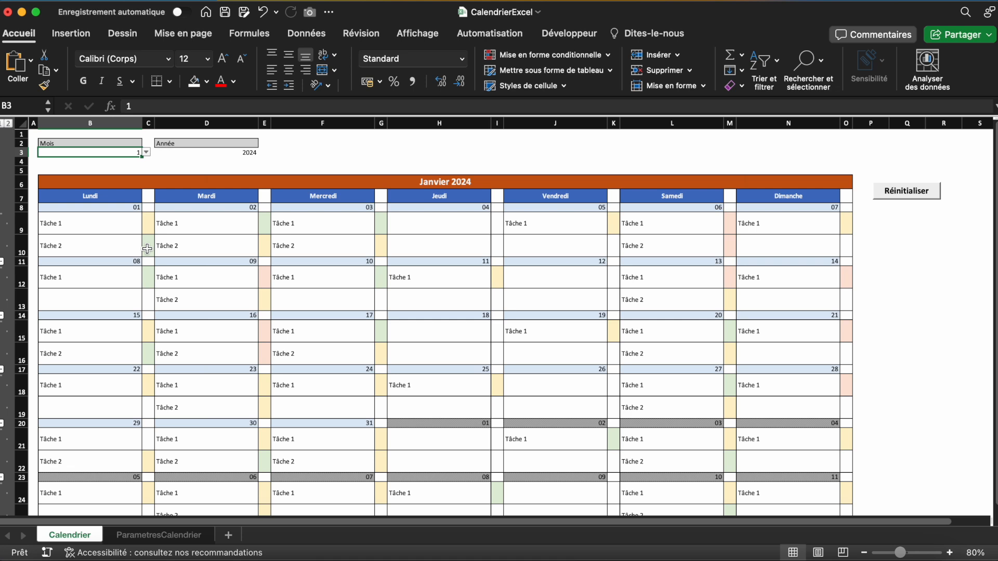
# Collapse the row groups 12–13 and 15–16 of the calendar, then expand both again.
pyautogui.scroll(-1, 147, 249)
pyautogui.click(2, 292)
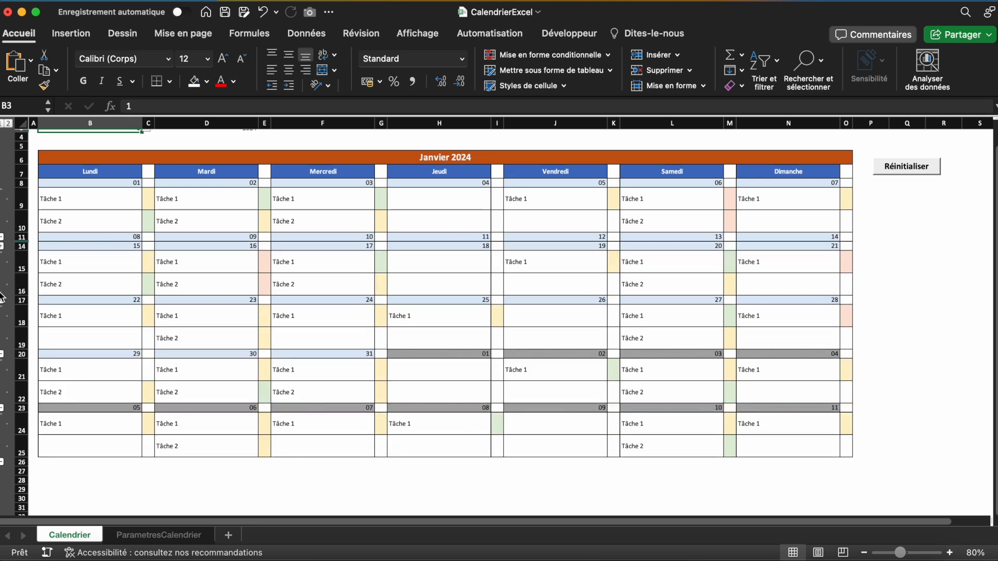
pyautogui.click(3, 301)
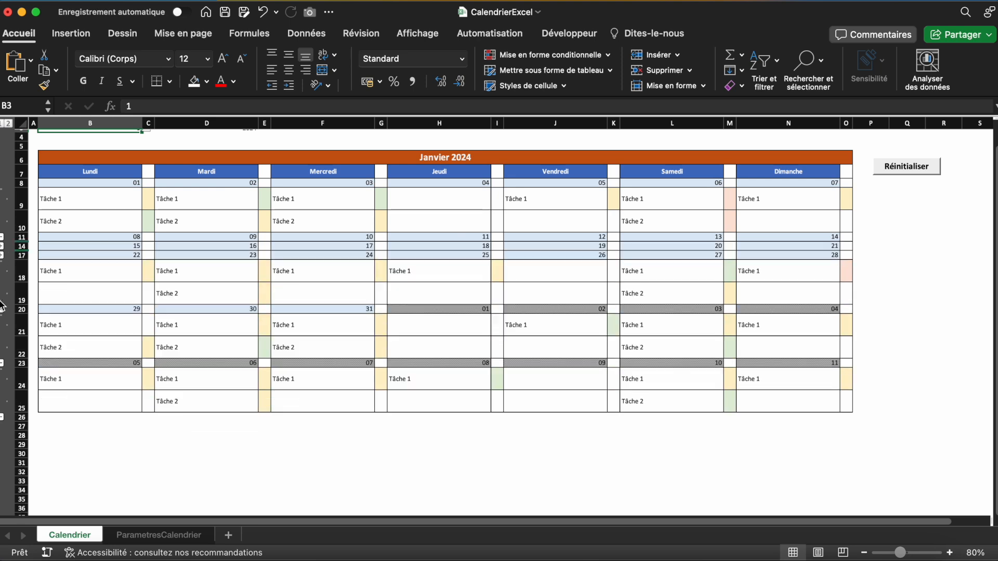
pyautogui.click(2, 256)
pyautogui.click(2, 246)
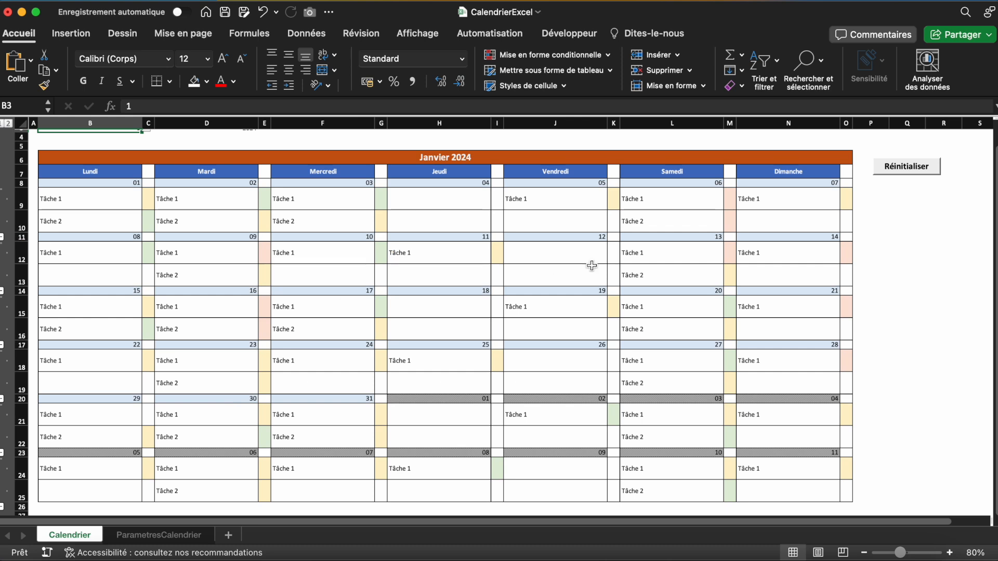
# Set the finished calendar's month to 2 and run Réinitialiser.
pyautogui.scroll(2, 592, 267)
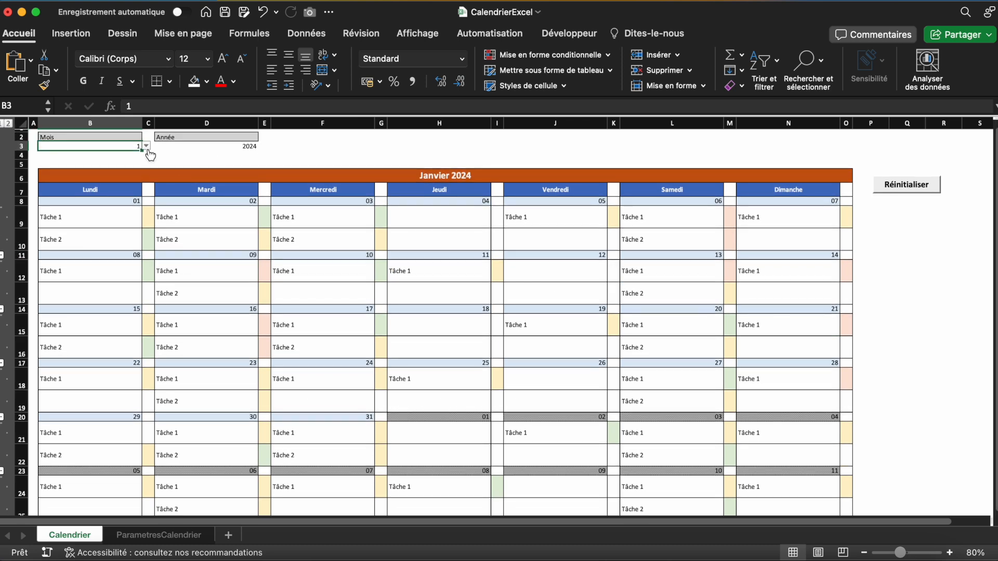
pyautogui.click(147, 147)
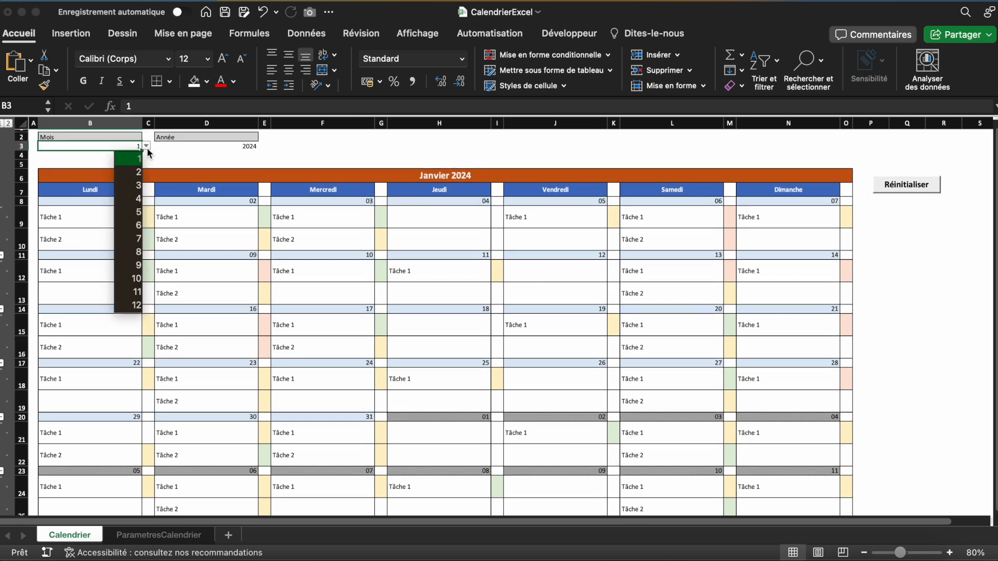
pyautogui.click(131, 177)
pyautogui.click(917, 279)
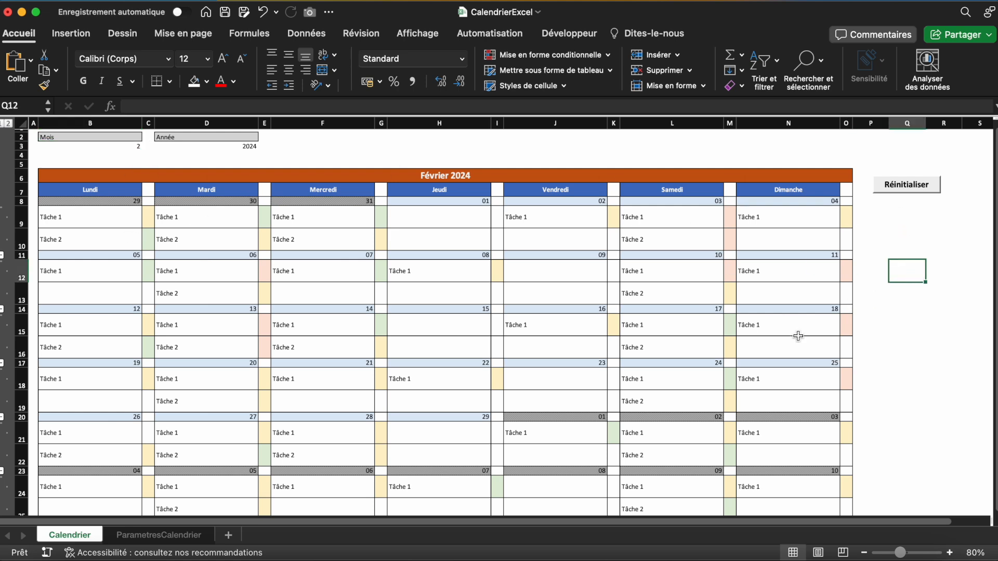
pyautogui.click(930, 187)
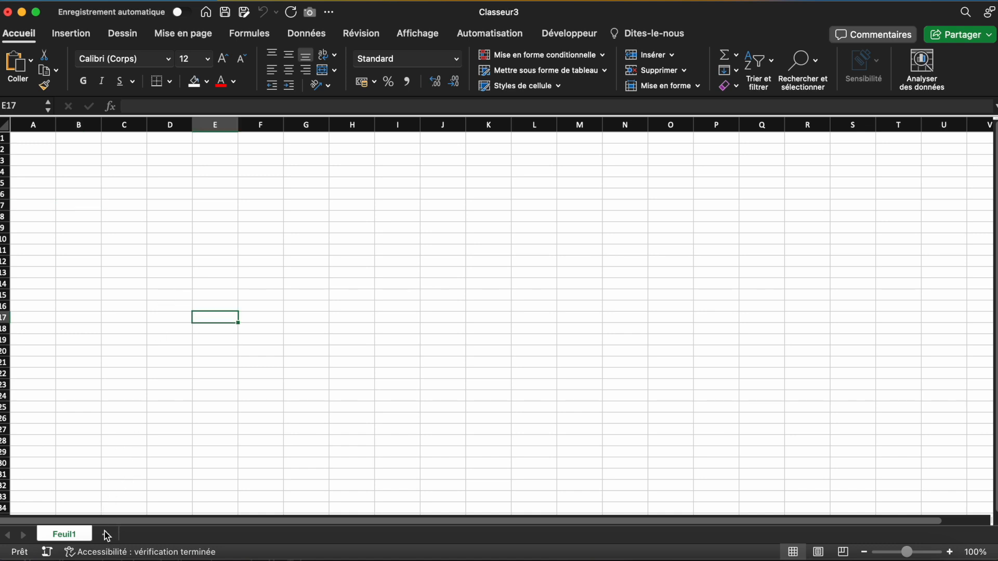
# Add a second sheet to the blank workbook Classeur3 and name it ParametresCalendrier.
pyautogui.click(107, 536)
pyautogui.doubleClick(121, 536)
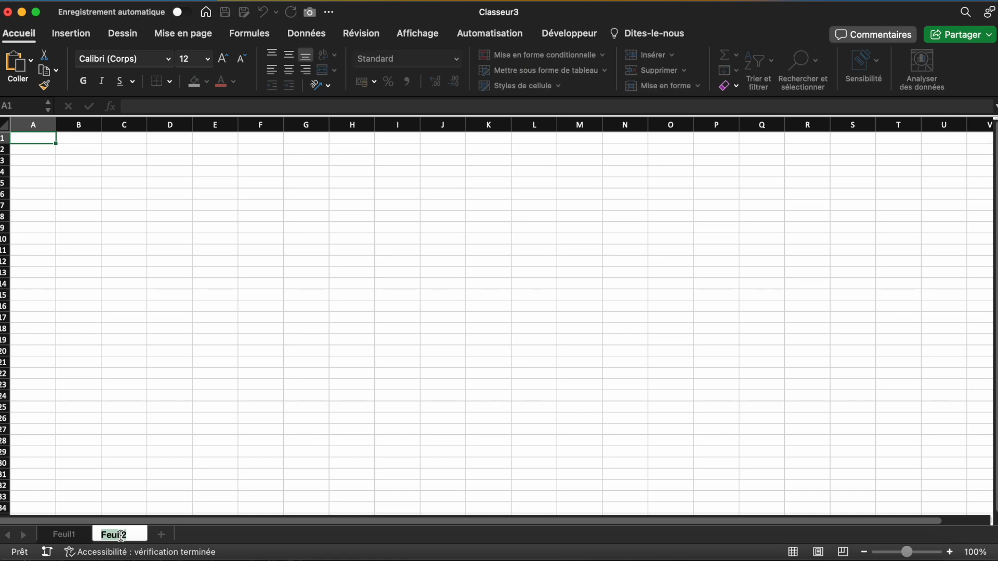
pyautogui.write('ParametresCalendrier')
pyautogui.press('Return')
# Enter the column headings Mois in B4 and Année in C4.
pyautogui.click(86, 159)
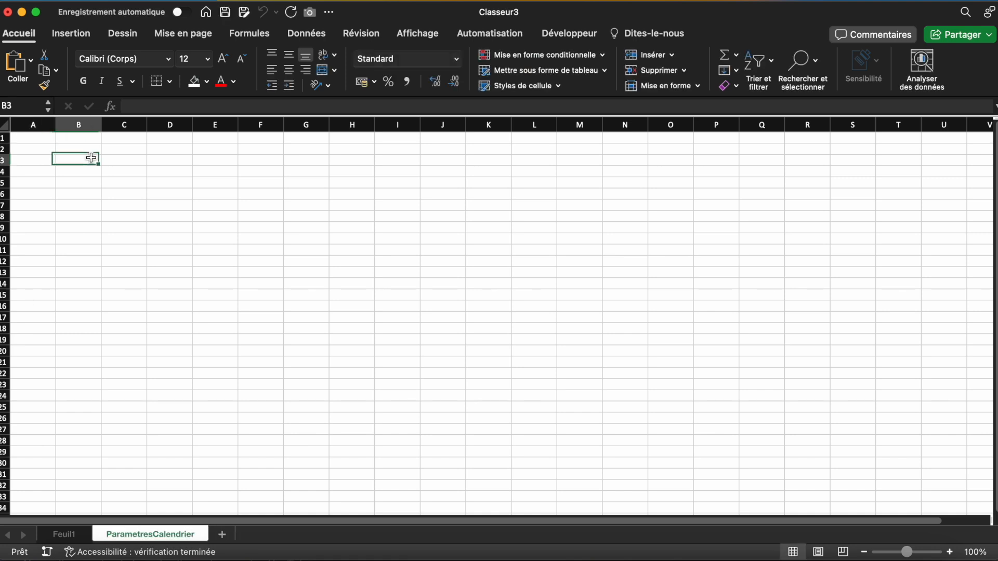
pyautogui.click(92, 170)
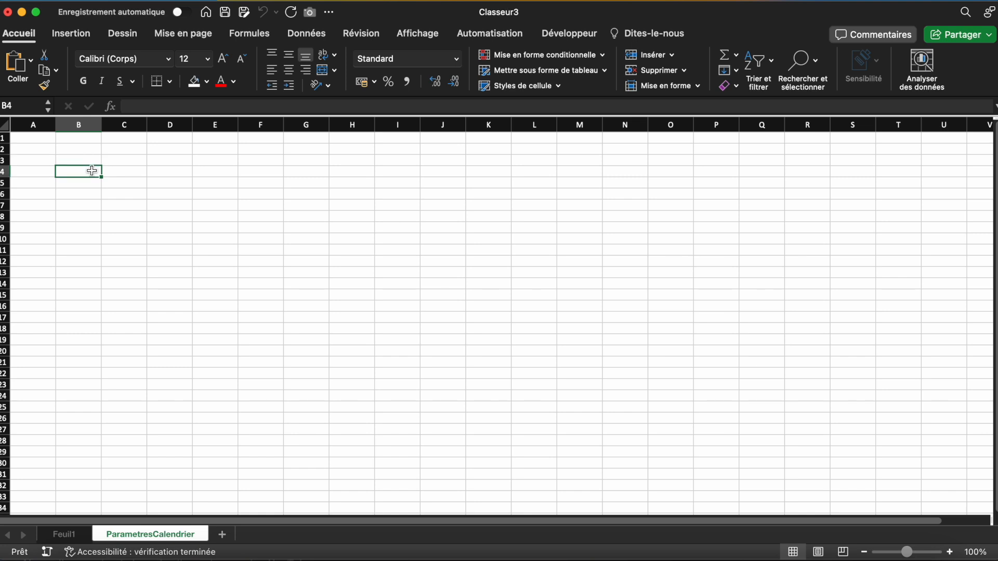
pyautogui.write('Mois')
pyautogui.press('Tab')
pyautogui.write('Années')
pyautogui.press('BackSpace')
pyautogui.press('Return')
# Fill the Mois column with the month numbers 1 to 12 in B5:B16.
pyautogui.write('1')
pyautogui.press('Return')
pyautogui.write('2')
pyautogui.press('Return')
pyautogui.moveTo(84, 182); pyautogui.dragTo(82, 312)
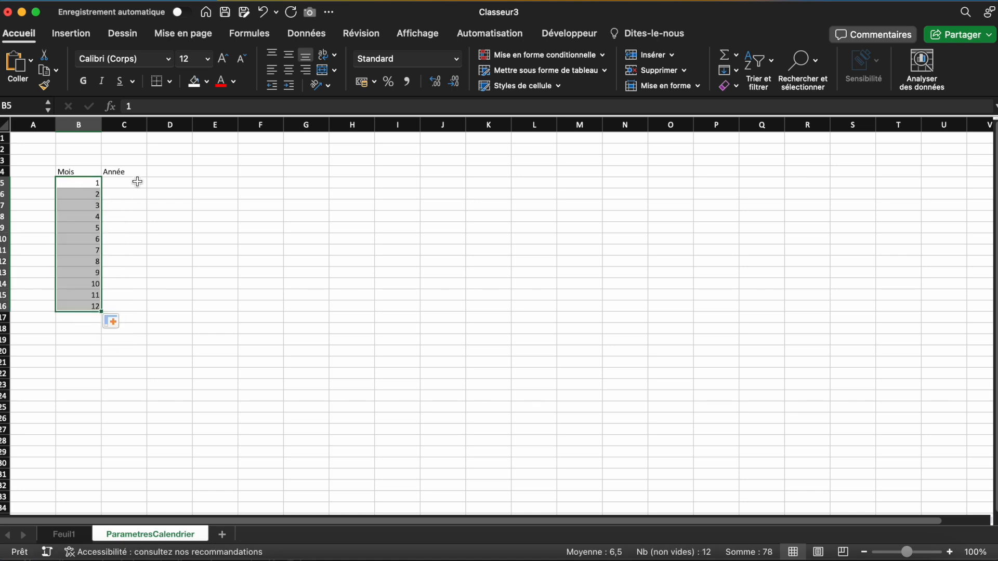
# Fill the Année column with the years 2024 to 2035 in C5:C16.
pyautogui.click(137, 182)
pyautogui.write('202')
pyautogui.press('Return')
pyautogui.write('2025')
pyautogui.press('Return')
pyautogui.click(136, 185)
pyautogui.moveTo(137, 185); pyautogui.dragTo(147, 312)
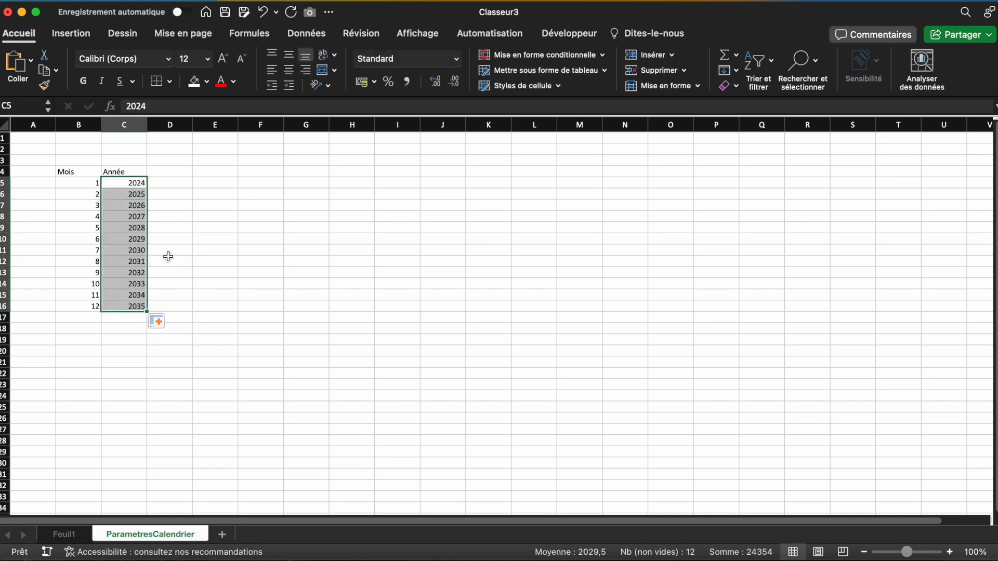
# Convert B4:C16 into a table with headers and left-align its month and year values.
pyautogui.click(87, 232)
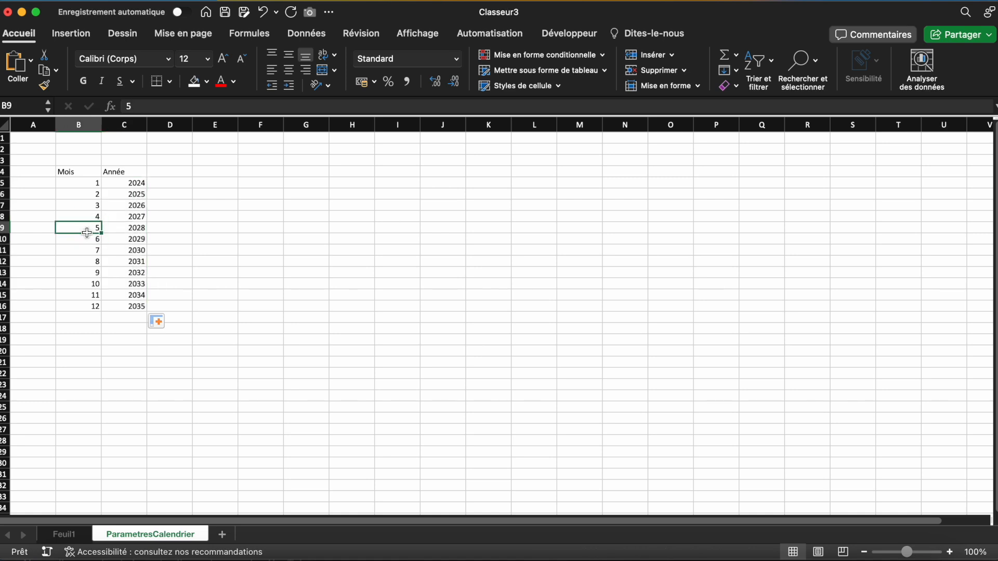
pyautogui.hotkey('ctrl', 't')
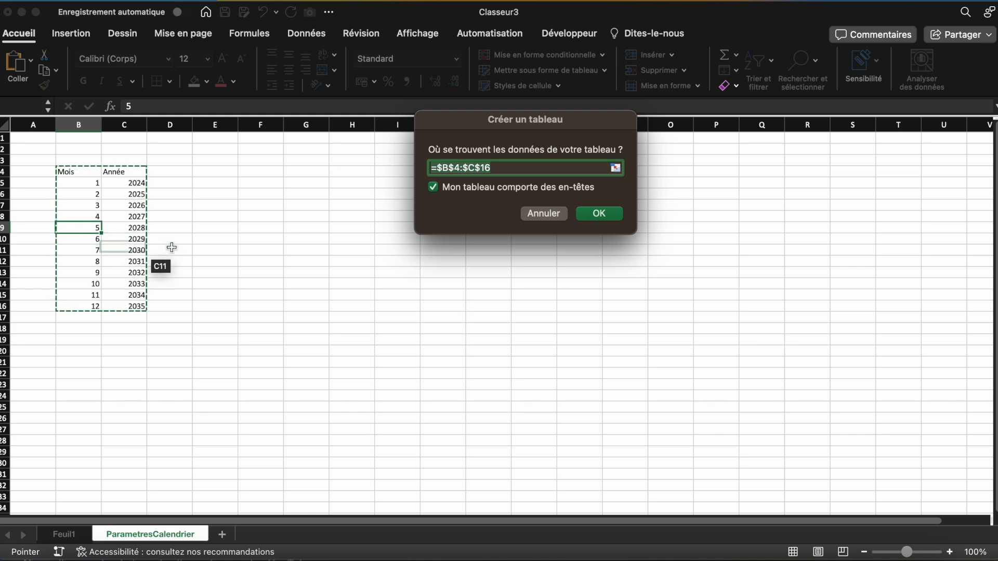
pyautogui.click(604, 215)
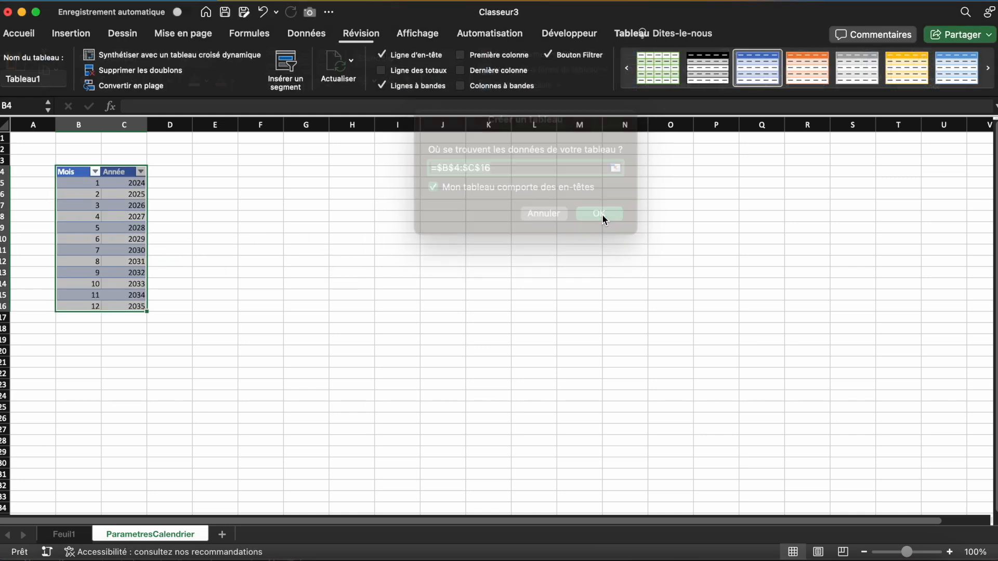
pyautogui.moveTo(91, 187); pyautogui.dragTo(130, 310)
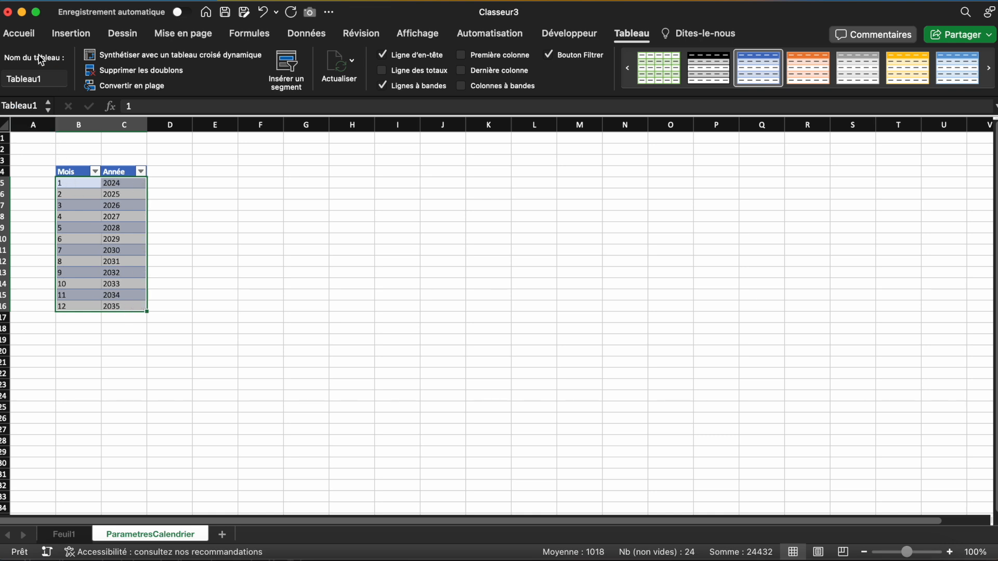
pyautogui.click(23, 35)
# Name the month cells B5:B16 ListeMois.
pyautogui.moveTo(81, 186); pyautogui.dragTo(80, 303)
pyautogui.click(28, 108)
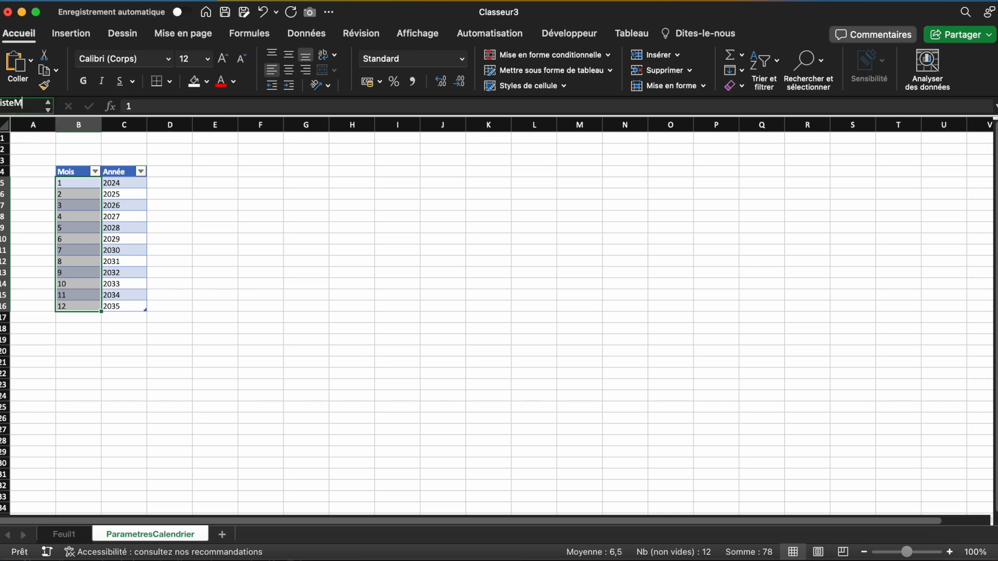
pyautogui.write('ListeMois')
pyautogui.press('Return')
# Name the year cells C5:C16 ListeAnnee.
pyautogui.moveTo(112, 183); pyautogui.dragTo(109, 306)
pyautogui.click(32, 107)
pyautogui.write('ListeAnnee')
pyautogui.press('Return')
pyautogui.click(213, 195)
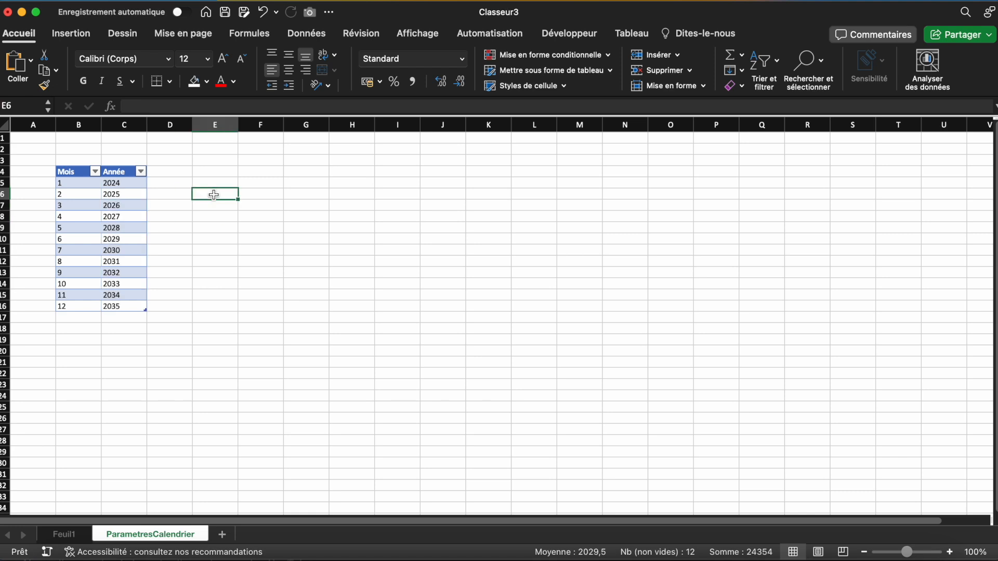
# Rename the sheet Feuil1 as Calendrier.
pyautogui.click(58, 540)
pyautogui.doubleClick(58, 541)
pyautogui.write('Calendrier')
pyautogui.press('Return')
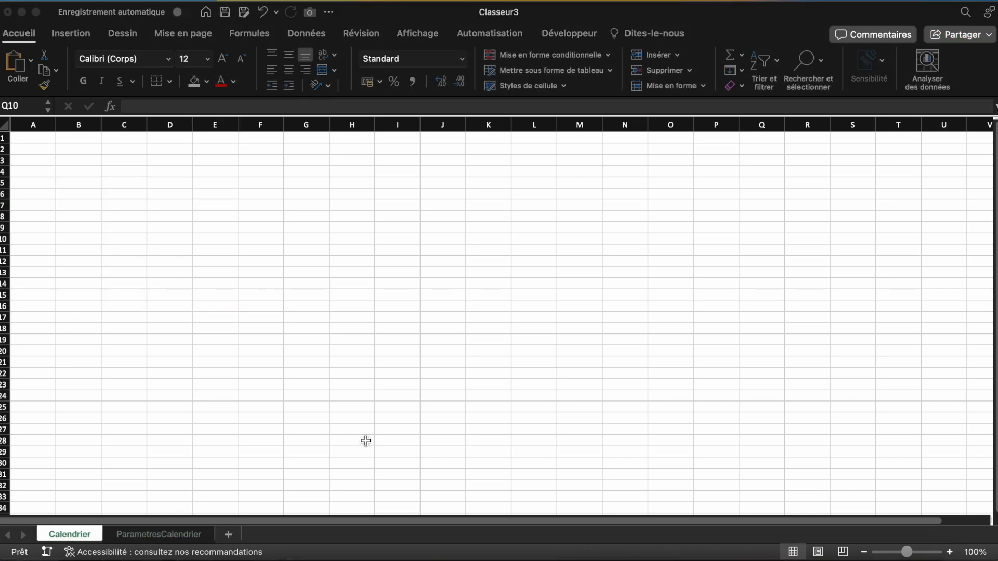
# Enter the headings Mois in B2 and Années in D2 on the Calendrier sheet.
pyautogui.click(69, 148)
pyautogui.write('Mois')
pyautogui.press('Tab')
pyautogui.press('Tab')
pyautogui.write('An')
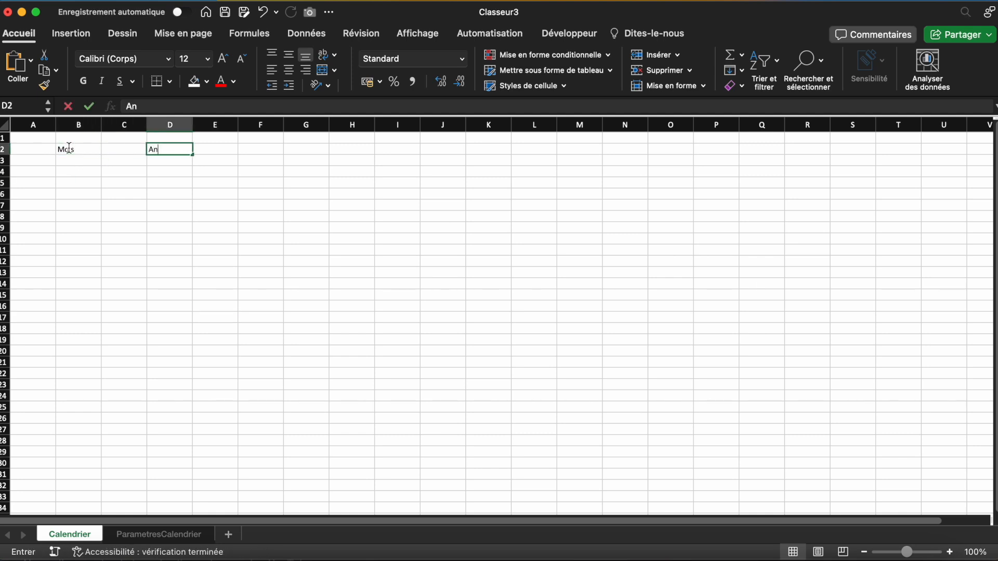
pyautogui.press('Return')
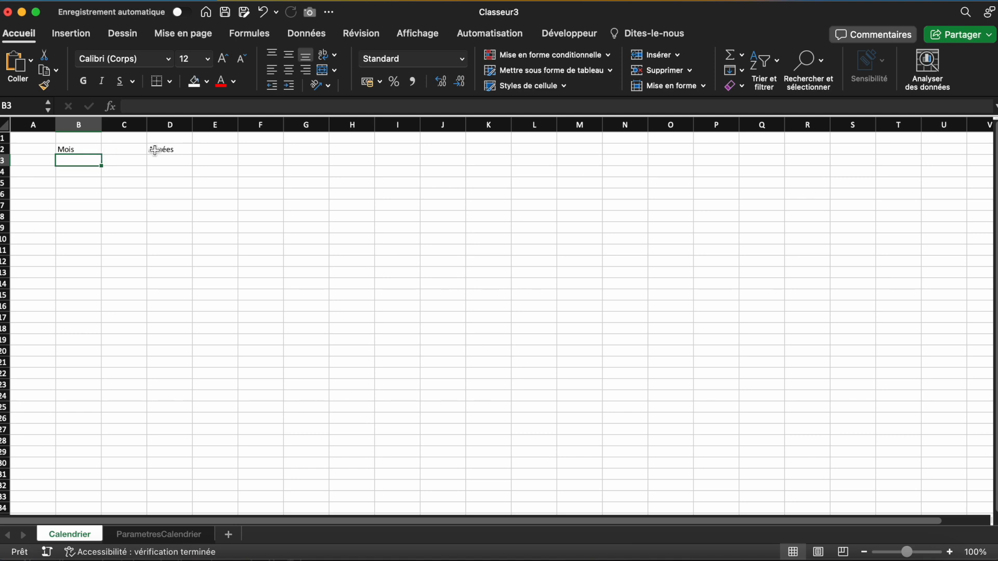
# Add list data validation with the source =ListeMois to B3 and choose month 1.
pyautogui.click(318, 37)
pyautogui.click(719, 61)
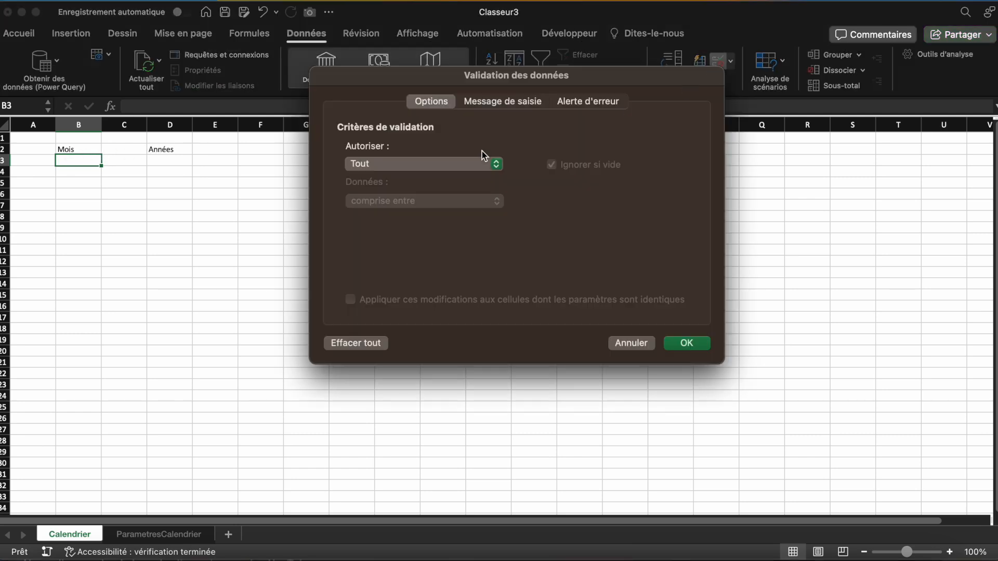
pyautogui.click(436, 164)
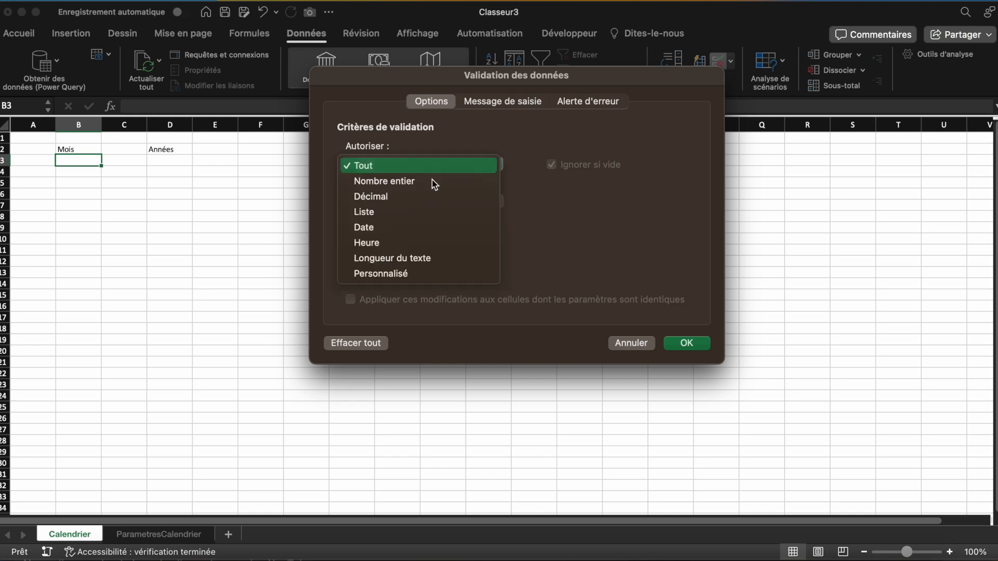
pyautogui.click(419, 220)
pyautogui.click(406, 237)
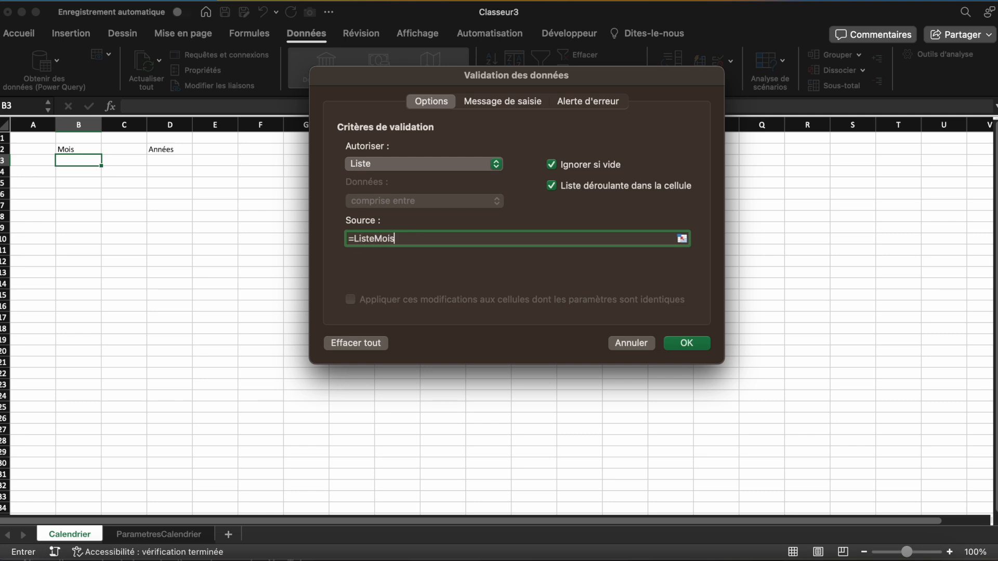
pyautogui.press('Return')
pyautogui.click(106, 161)
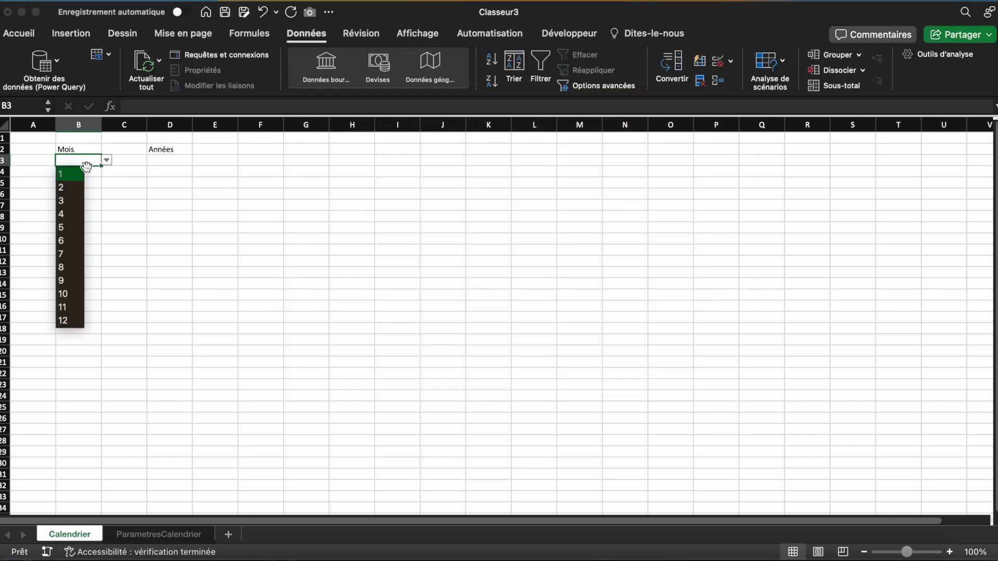
pyautogui.click(72, 175)
# Add list data validation with the source =ListeAnnee to D3 and choose the year 2024.
pyautogui.click(155, 163)
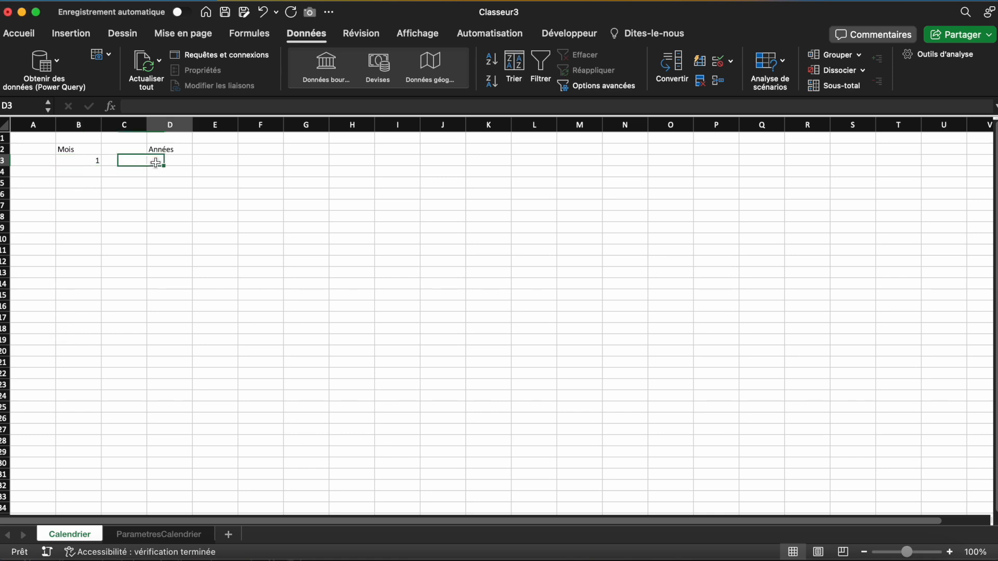
pyautogui.click(720, 63)
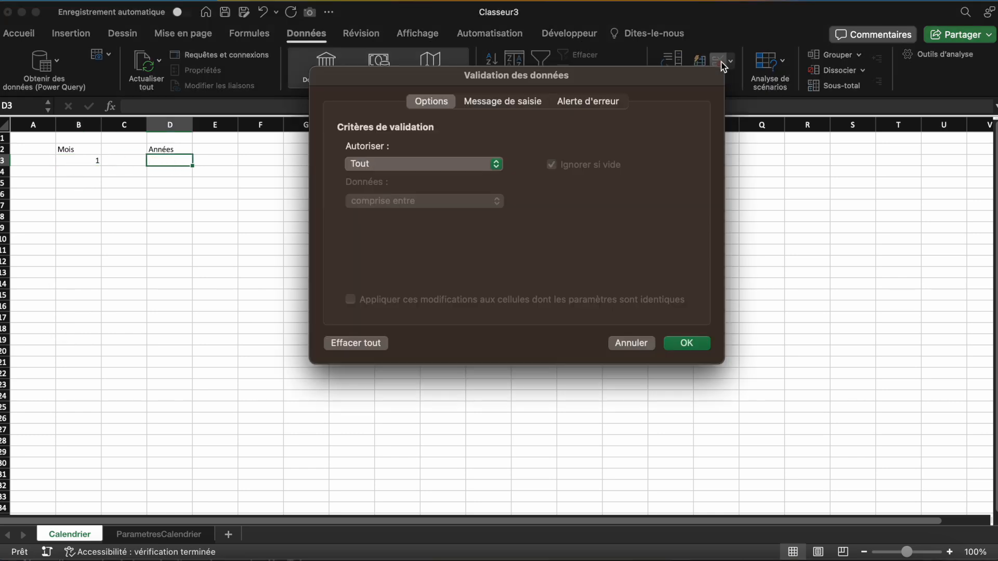
pyautogui.click(442, 164)
pyautogui.click(425, 213)
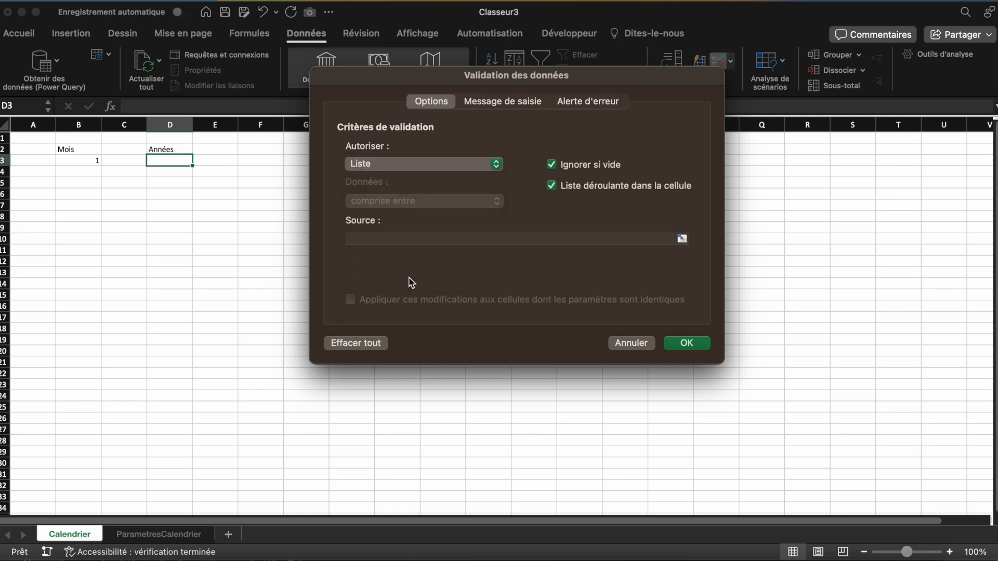
pyautogui.click(421, 240)
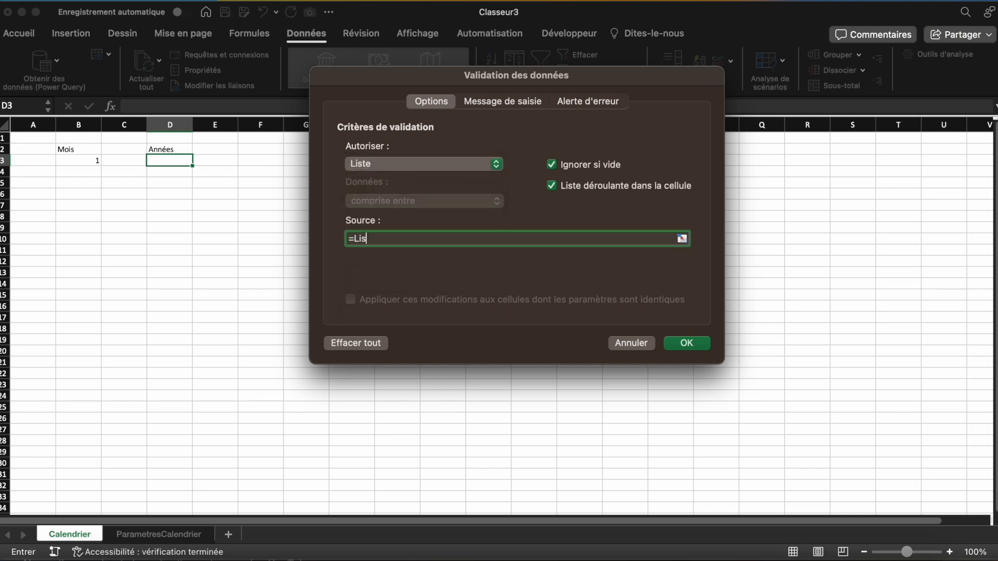
pyautogui.press('Return')
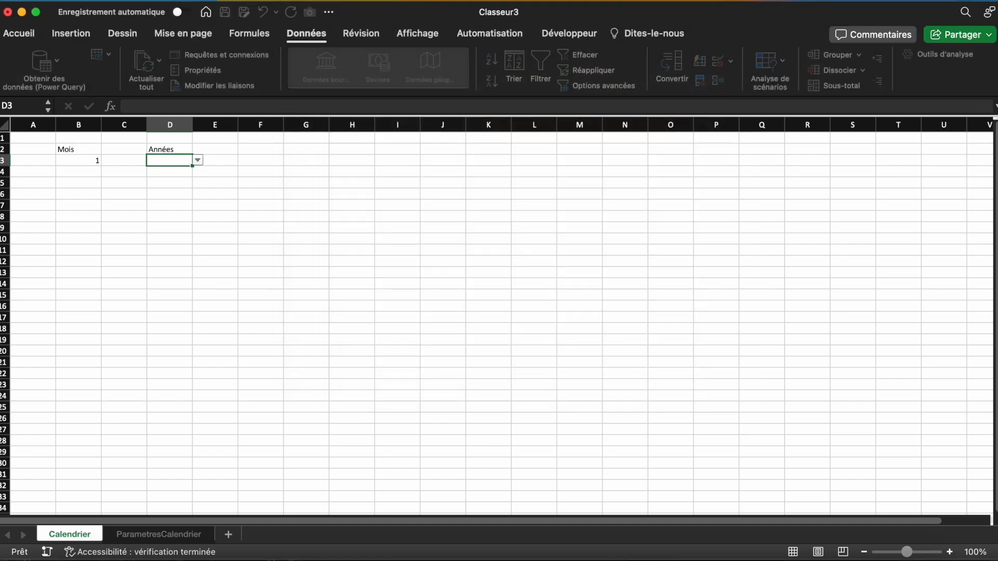
pyautogui.click(198, 160)
pyautogui.click(184, 172)
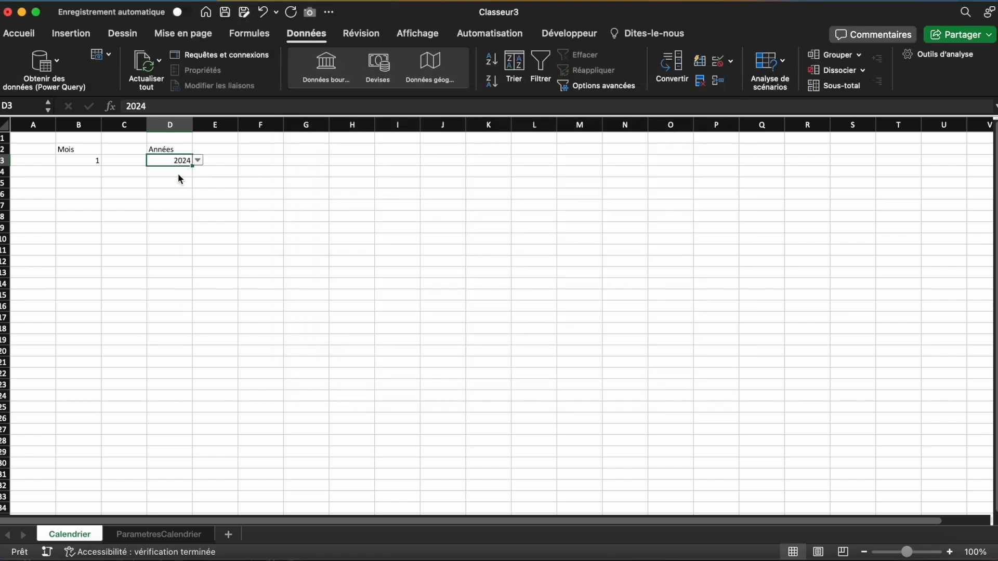
# Enter the weekday headings Lundi to Dimanche in every second cell of row 7, from B7 to N7.
pyautogui.click(29, 38)
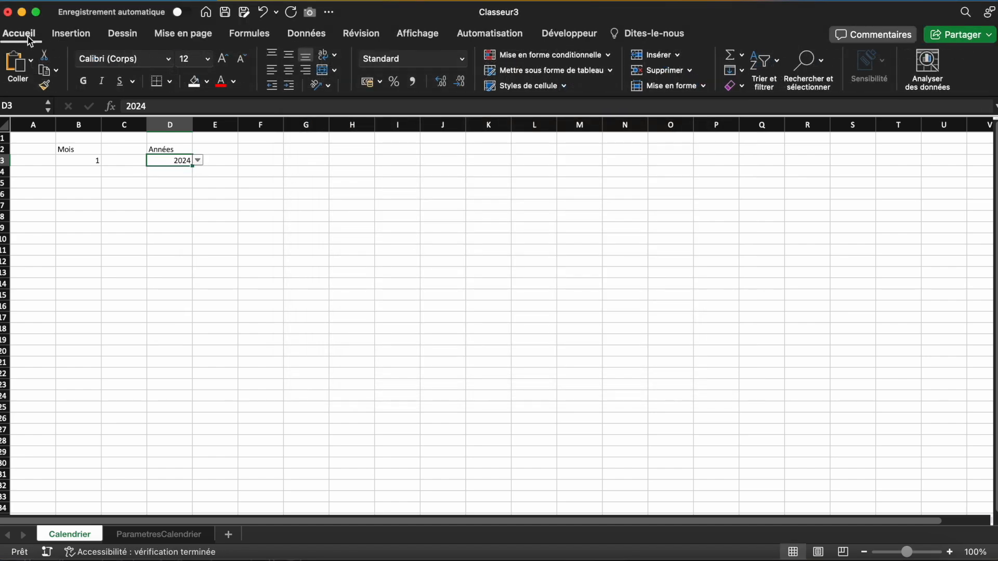
pyautogui.click(94, 247)
pyautogui.click(82, 206)
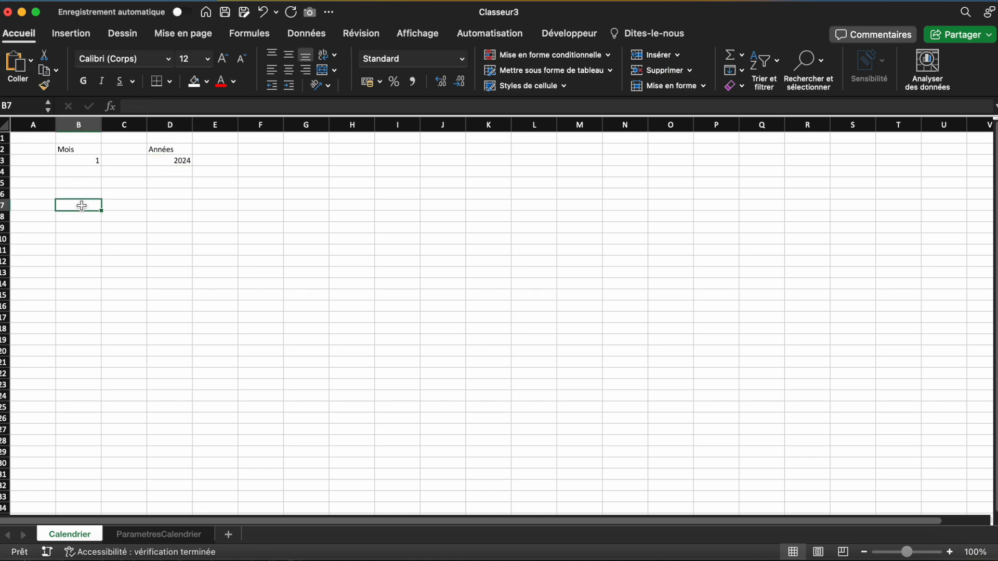
pyautogui.write('L')
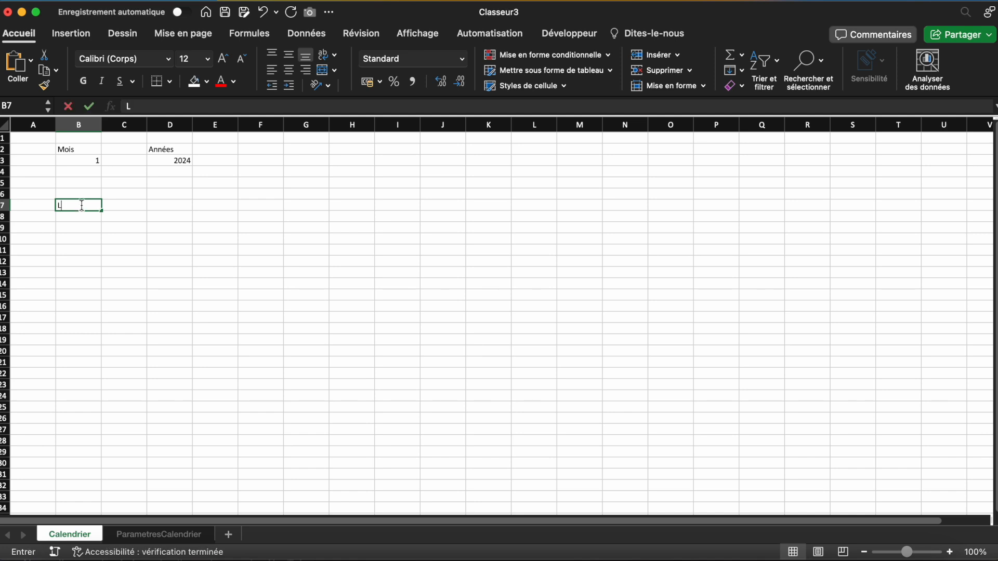
pyautogui.write('undi')
pyautogui.press('Tab')
pyautogui.press('Tab')
pyautogui.write('Mardi')
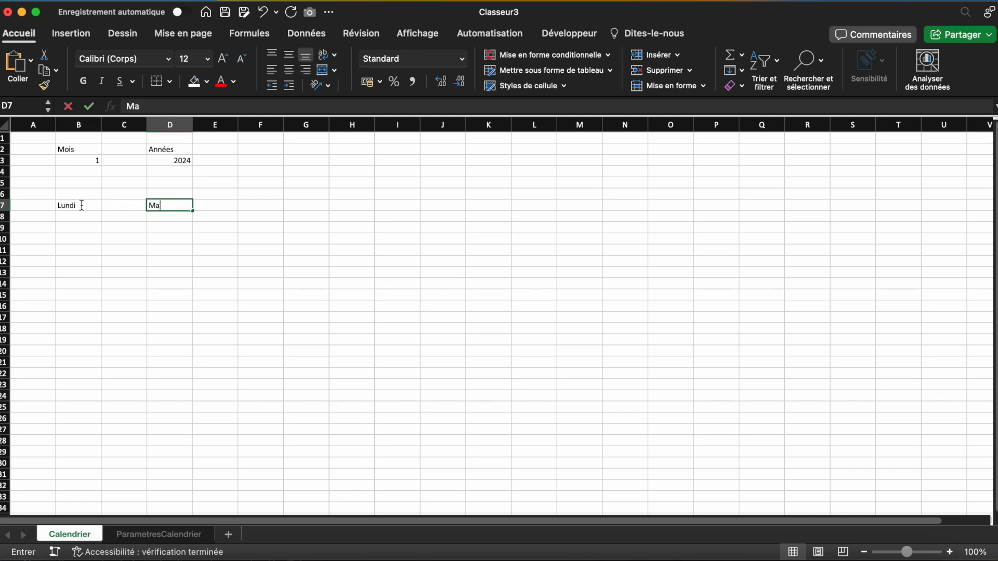
pyautogui.press('Tab')
pyautogui.press('Tab')
pyautogui.write('M')
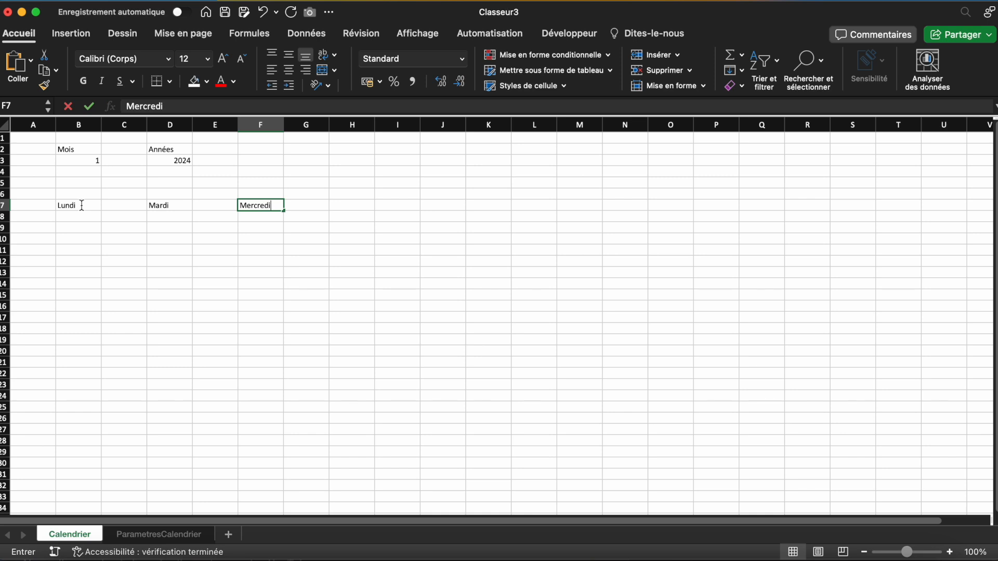
pyautogui.press('Tab')
pyautogui.press('Tab')
pyautogui.write('Jeudi')
pyautogui.press('Tab')
pyautogui.press('Tab')
pyautogui.write('Vendredi')
pyautogui.press('Tab')
pyautogui.press('Tab')
pyautogui.write('Samedi')
pyautogui.press('Tab')
pyautogui.press('Tab')
pyautogui.write('Dimanche')
pyautogui.click(487, 351)
# Set the width of the weekday columns B, D, F, H, J, L and N to 30.
pyautogui.click(78, 125)
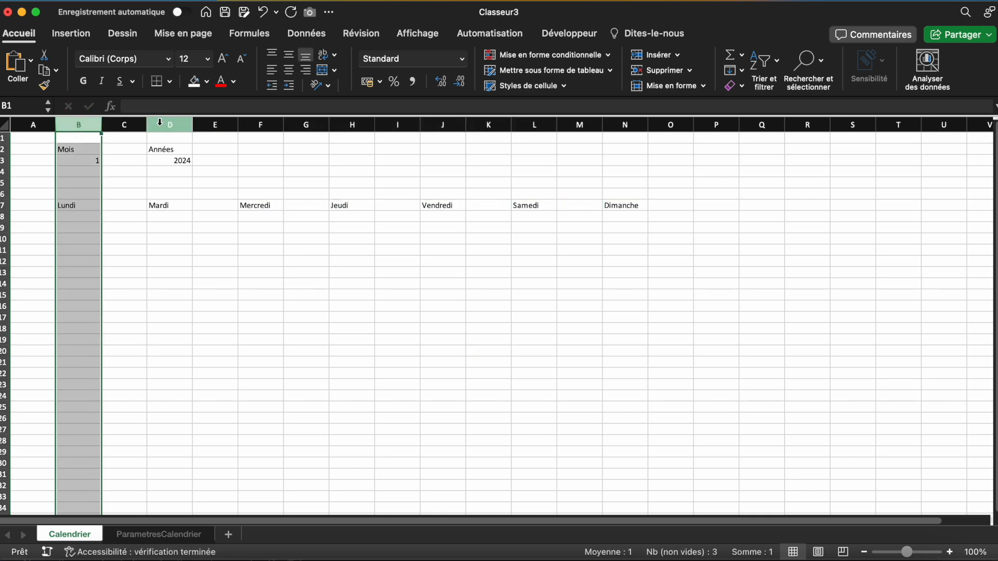
pyautogui.keyDown('super'); pyautogui.click(170, 125); pyautogui.keyUp('super')
pyautogui.keyDown('super'); pyautogui.click(260, 124); pyautogui.keyUp('super')
pyautogui.keyDown('super'); pyautogui.click(352, 124); pyautogui.keyUp('super')
pyautogui.keyDown('super'); pyautogui.click(442, 124); pyautogui.keyUp('super')
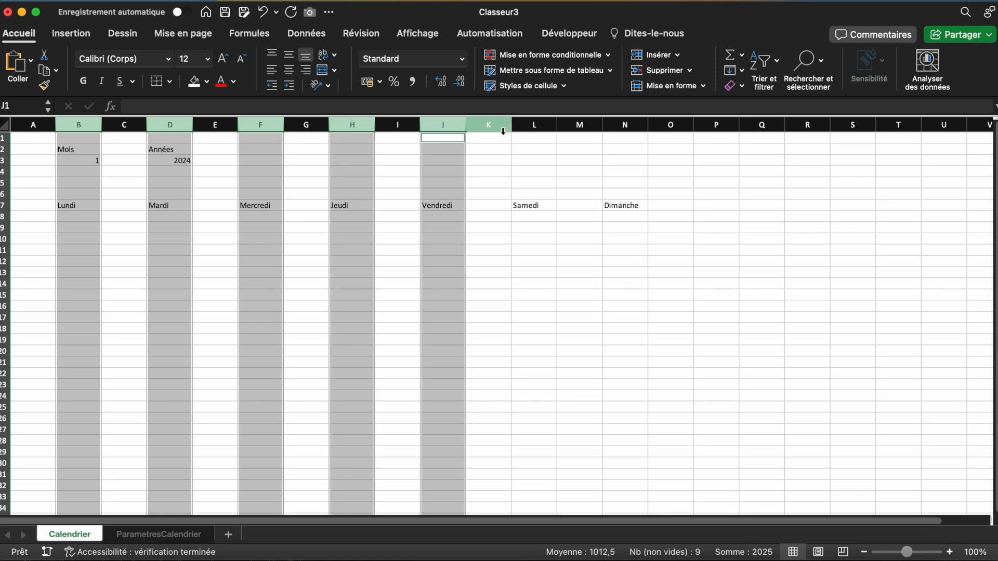
pyautogui.keyDown('super'); pyautogui.click(534, 124); pyautogui.keyUp('super')
pyautogui.keyDown('super'); pyautogui.click(625, 125); pyautogui.keyUp('super')
pyautogui.rightClick(630, 125)
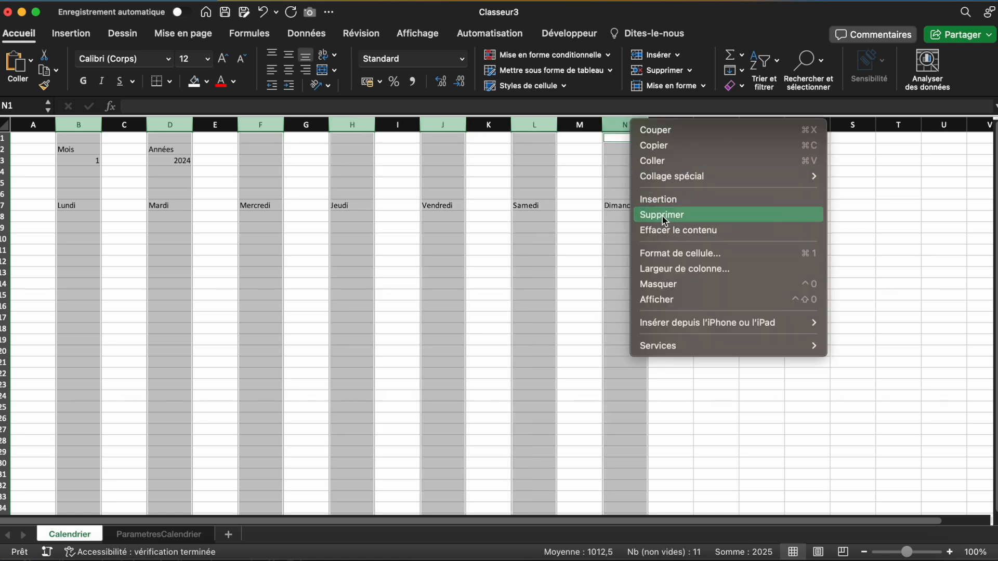
pyautogui.click(668, 268)
pyautogui.write('30')
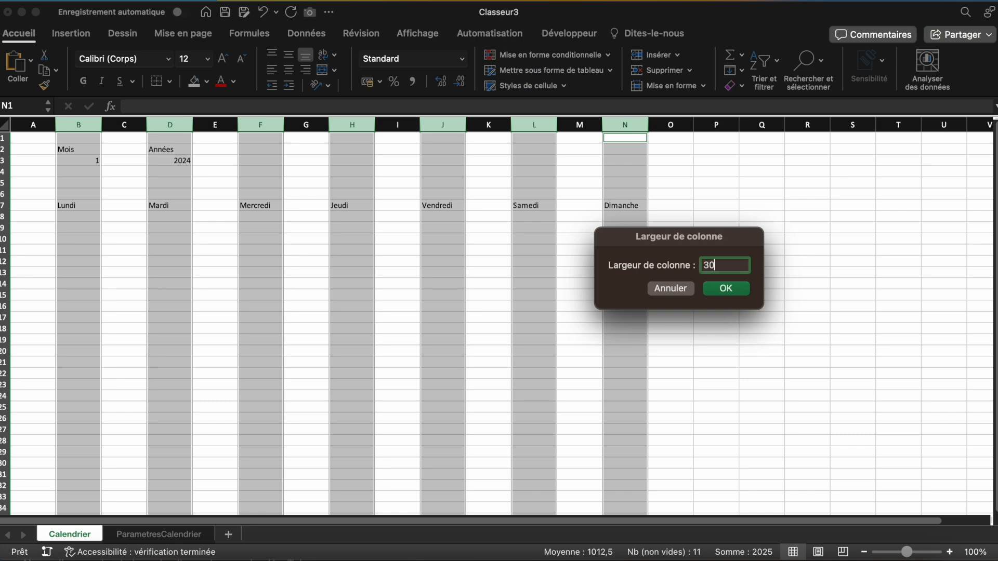
pyautogui.press('Return')
pyautogui.click(858, 418)
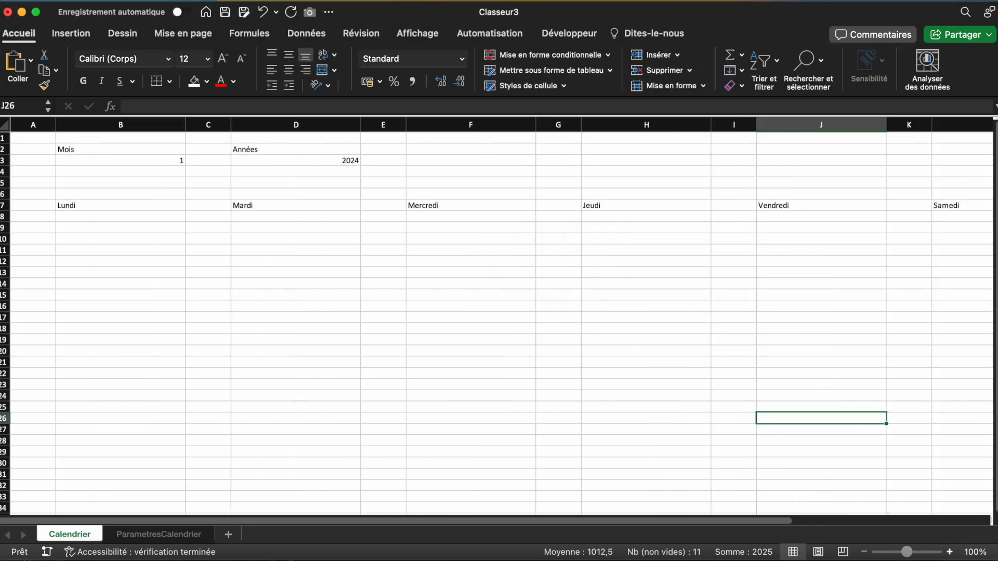
# Narrow the spacer columns A, C, E, G, I, K and M to a uniform small width.
pyautogui.click(864, 552)
pyautogui.click(864, 553)
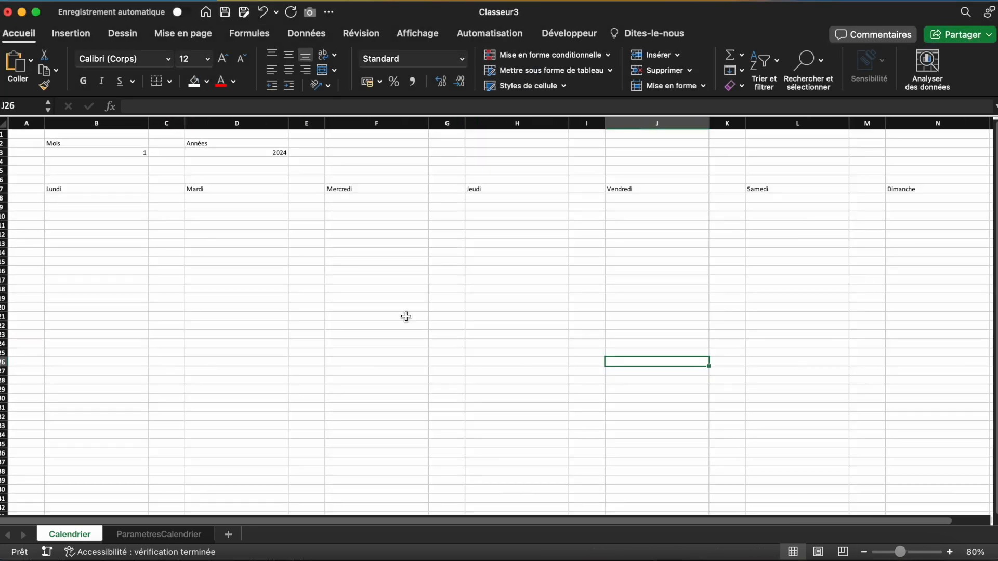
pyautogui.click(199, 234)
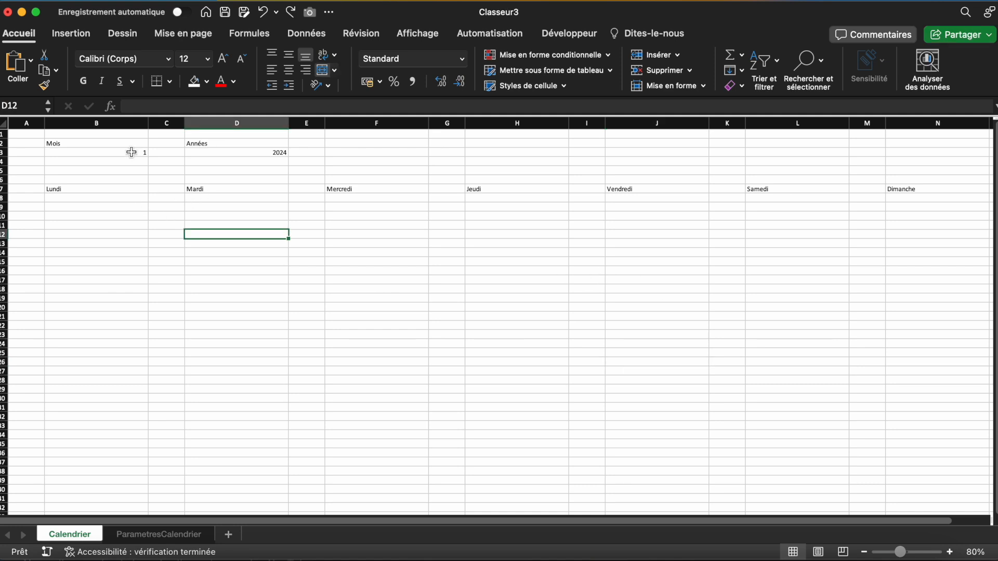
pyautogui.click(25, 124)
pyautogui.keyDown('super'); pyautogui.click(167, 123); pyautogui.keyUp('super')
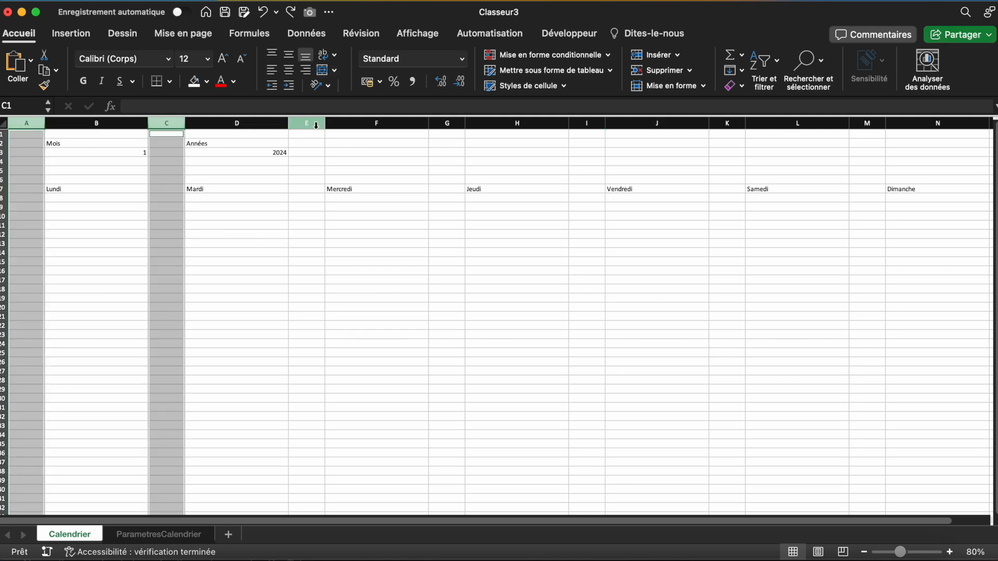
pyautogui.keyDown('super'); pyautogui.click(307, 124); pyautogui.keyUp('super')
pyautogui.keyDown('super'); pyautogui.click(446, 122); pyautogui.keyUp('super')
pyautogui.keyDown('super'); pyautogui.click(587, 123); pyautogui.keyUp('super')
pyautogui.keyDown('super'); pyautogui.click(727, 123); pyautogui.keyUp('super')
pyautogui.keyDown('super'); pyautogui.click(866, 124); pyautogui.keyUp('super')
pyautogui.rightClick(878, 124)
pyautogui.click(743, 267)
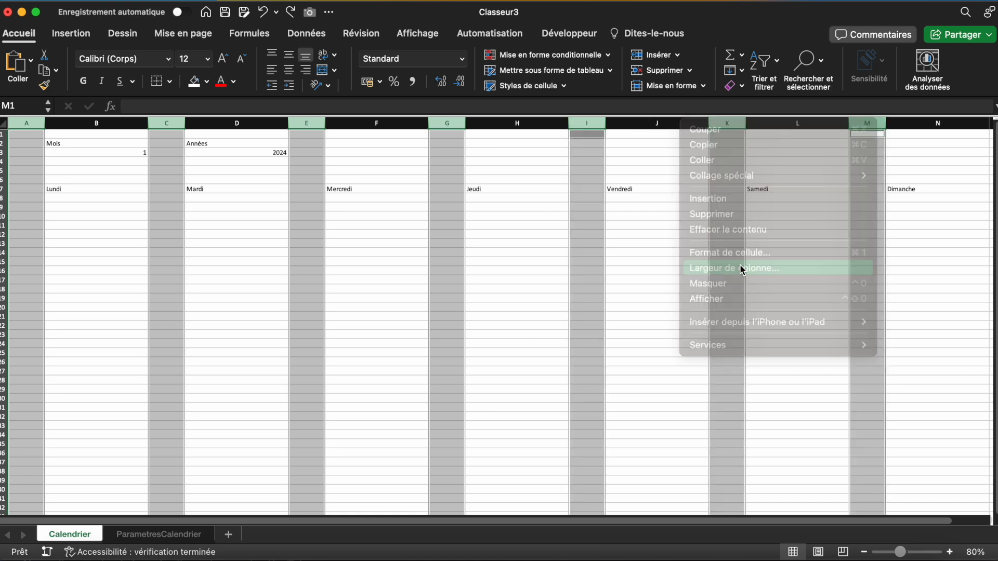
pyautogui.press('Return')
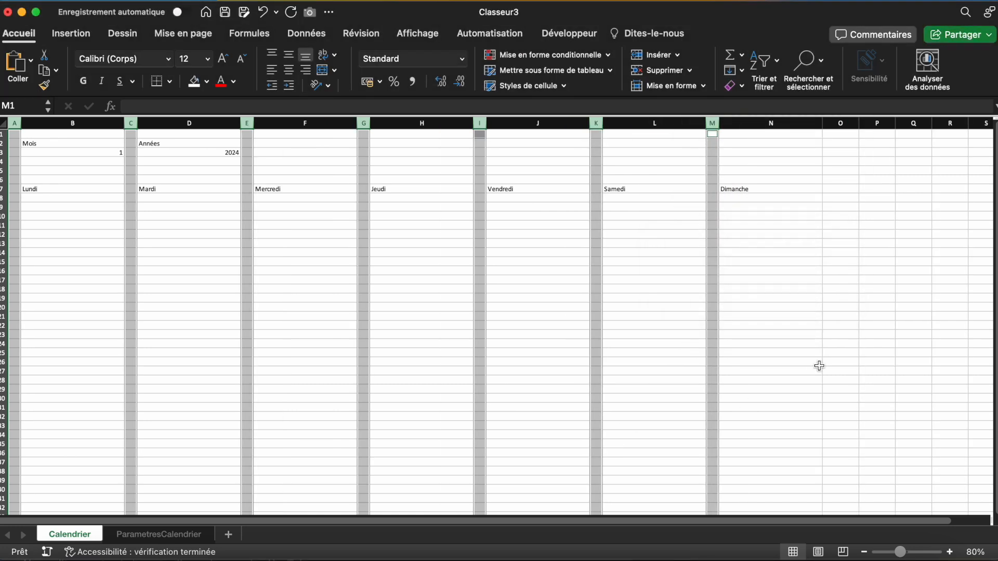
pyautogui.click(816, 362)
# Merge and center the cells B6:N6 above the weekday headings.
pyautogui.click(949, 552)
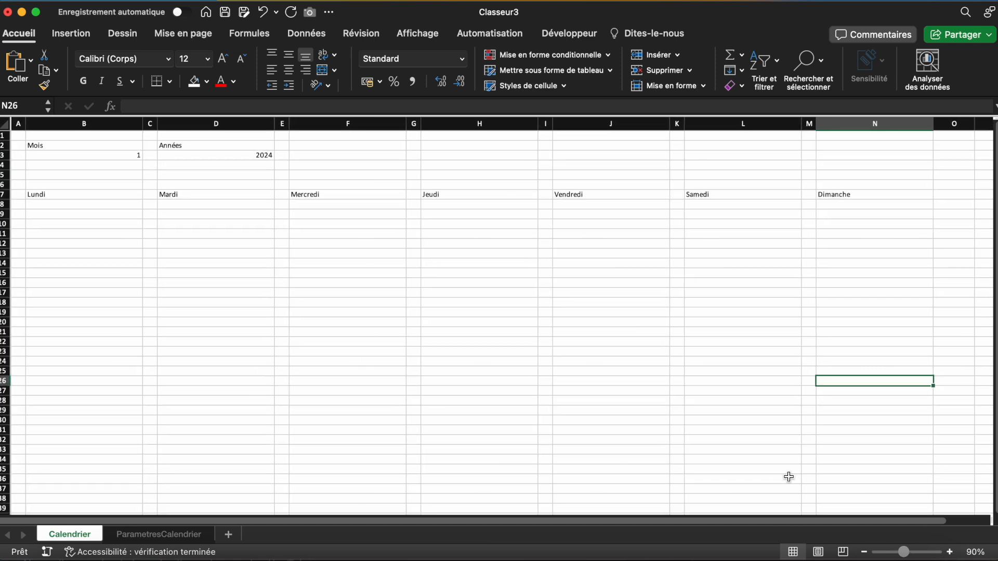
pyautogui.click(610, 272)
pyautogui.click(132, 186)
pyautogui.moveTo(147, 187); pyautogui.dragTo(828, 180)
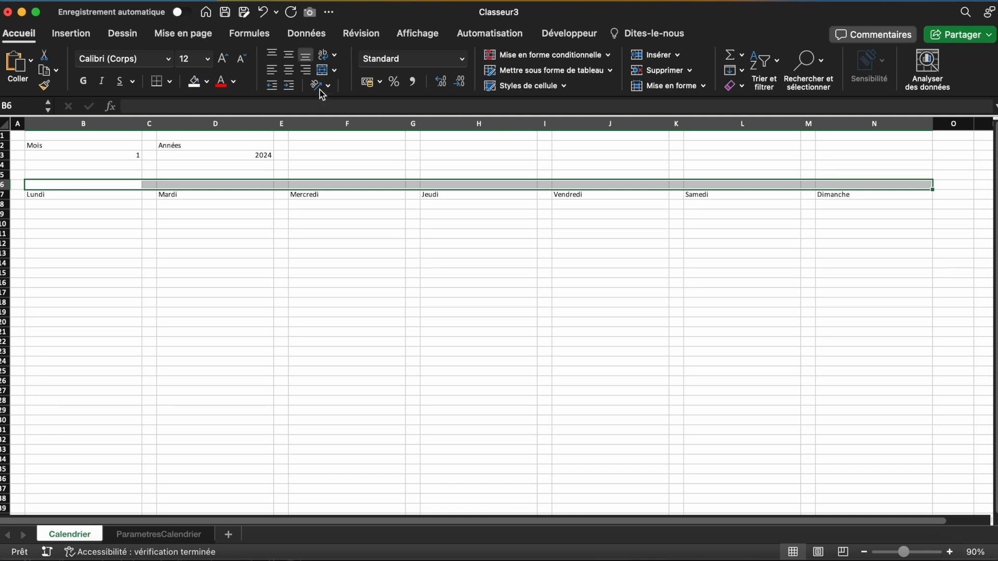
pyautogui.click(326, 71)
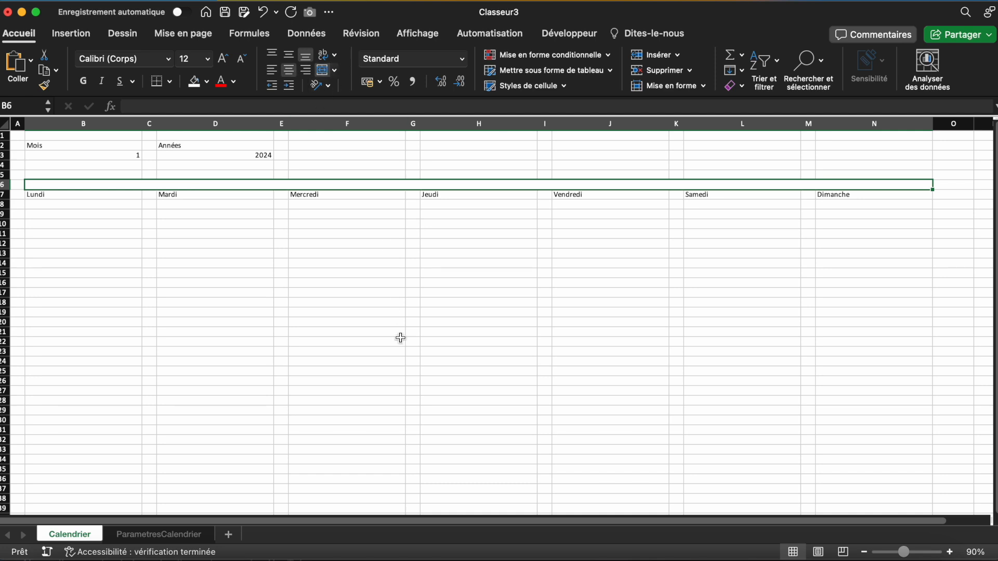
pyautogui.click(400, 337)
pyautogui.click(430, 263)
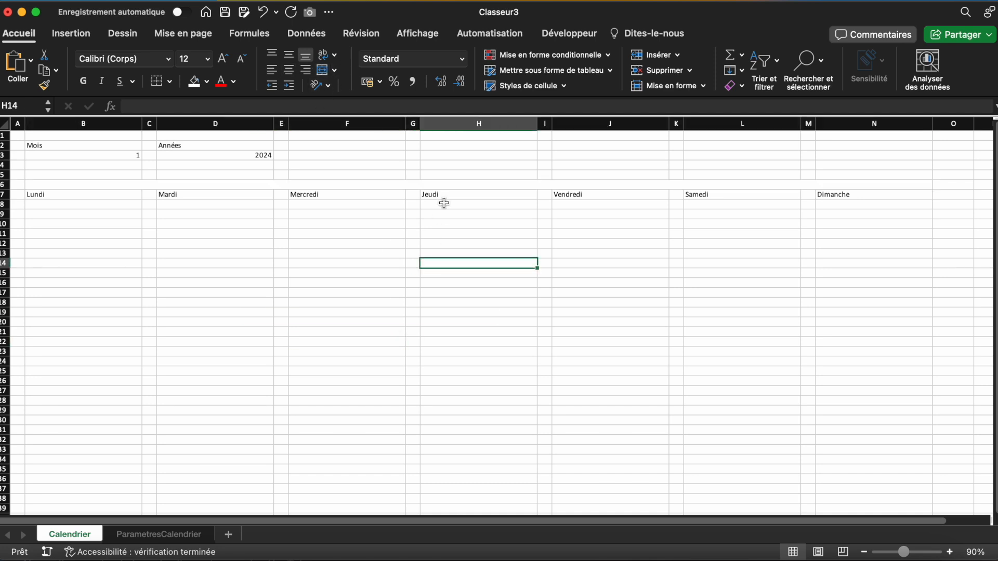
# Enter the title formula =TEXTE(DATE(D3;B3;1);"MMMM")& " " & D3 in the merged cell B6.
pyautogui.click(460, 184)
pyautogui.write('=')
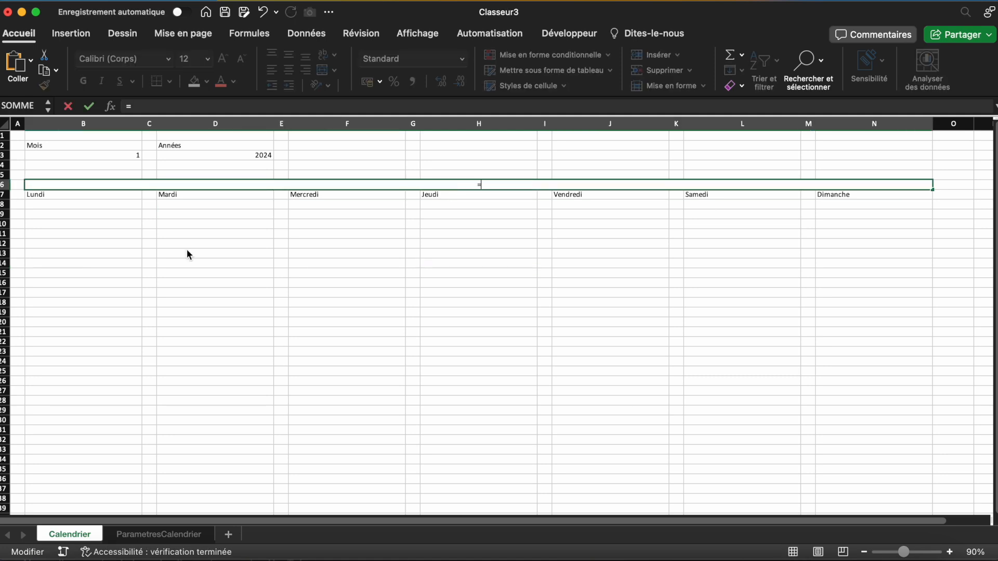
pyautogui.write('TE')
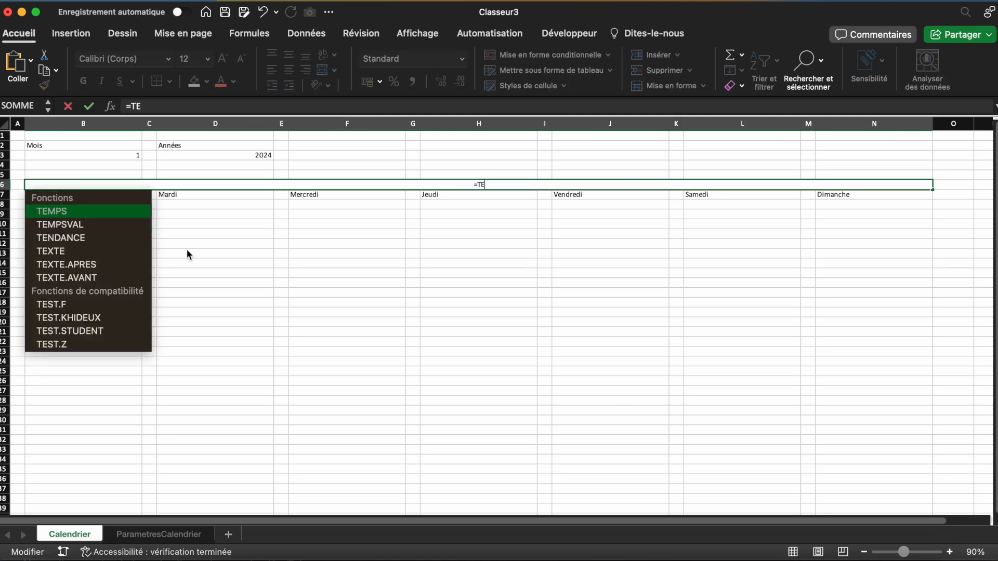
pyautogui.write('XTE(')
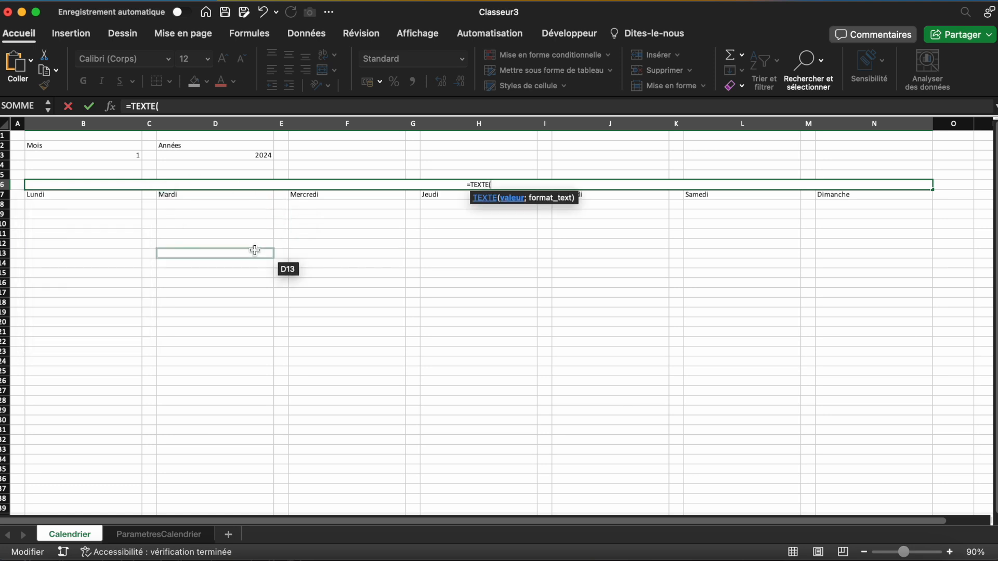
pyautogui.write('DATE(')
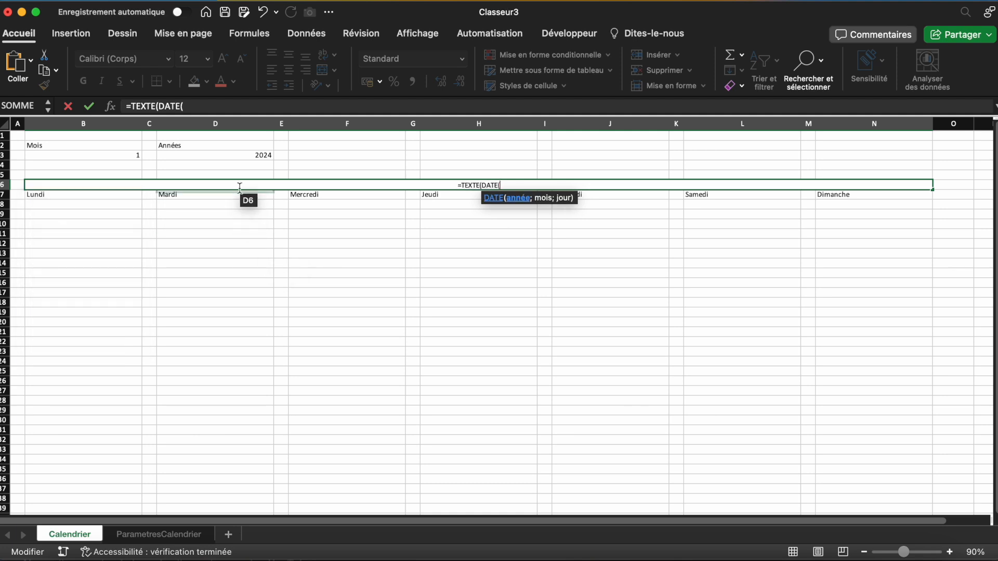
pyautogui.click(242, 157)
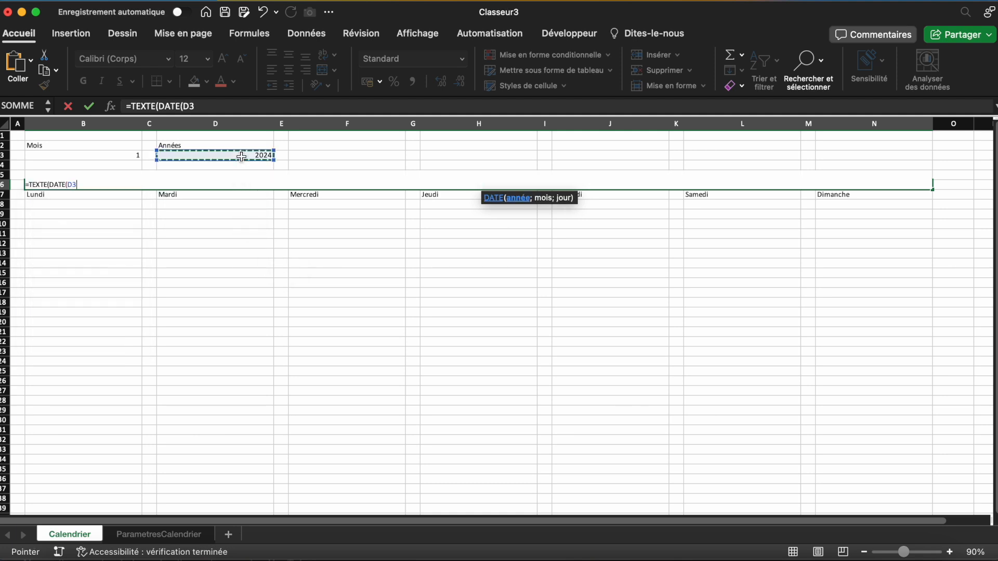
pyautogui.write(';')
pyautogui.click(128, 154)
pyautogui.write(';1')
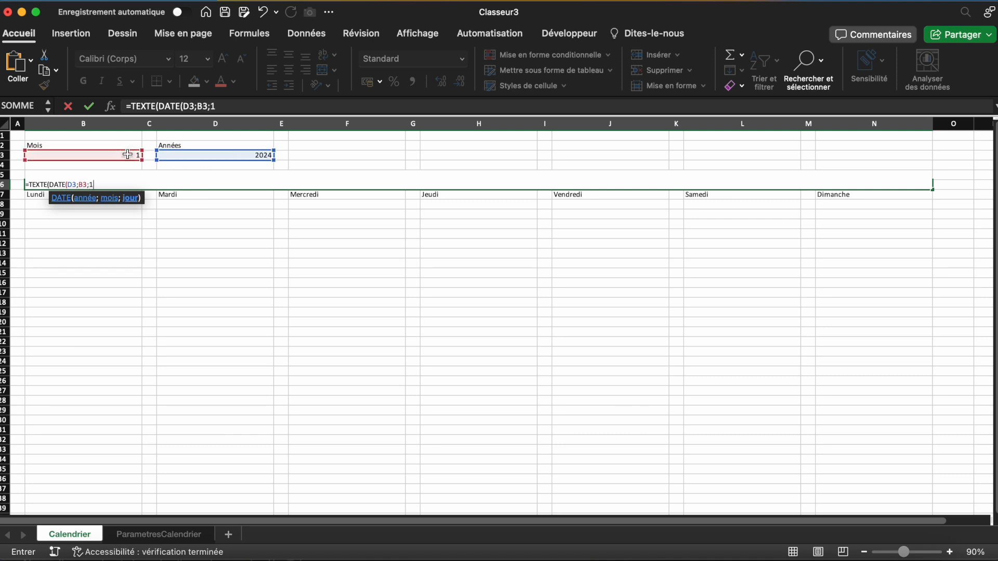
pyautogui.write(')')
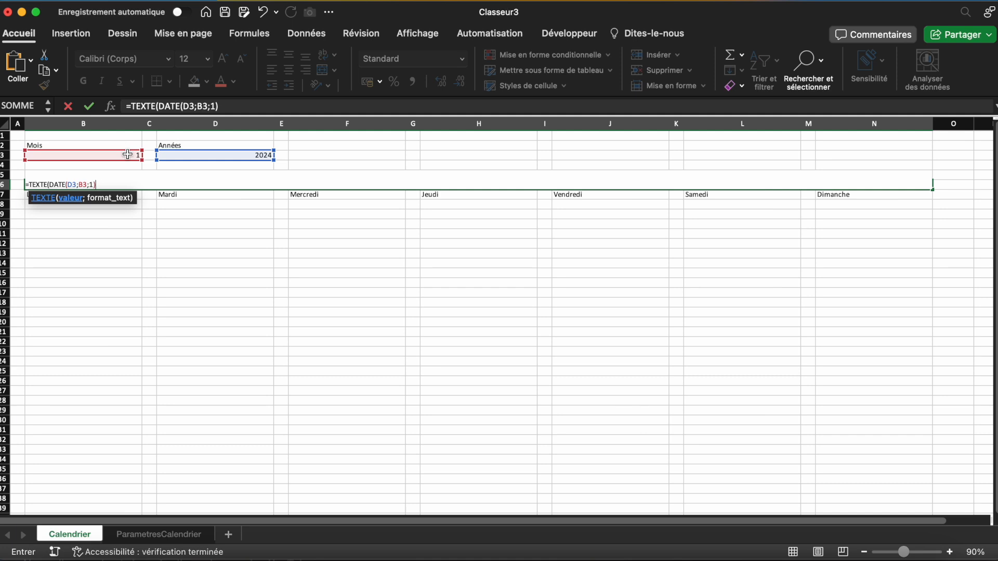
pyautogui.write(';')
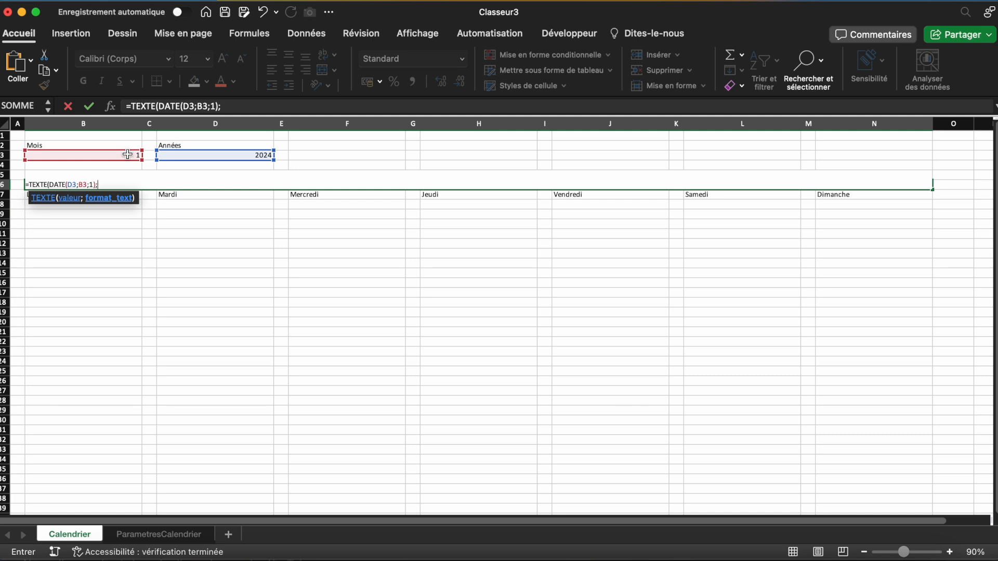
pyautogui.write('"MMMM")')
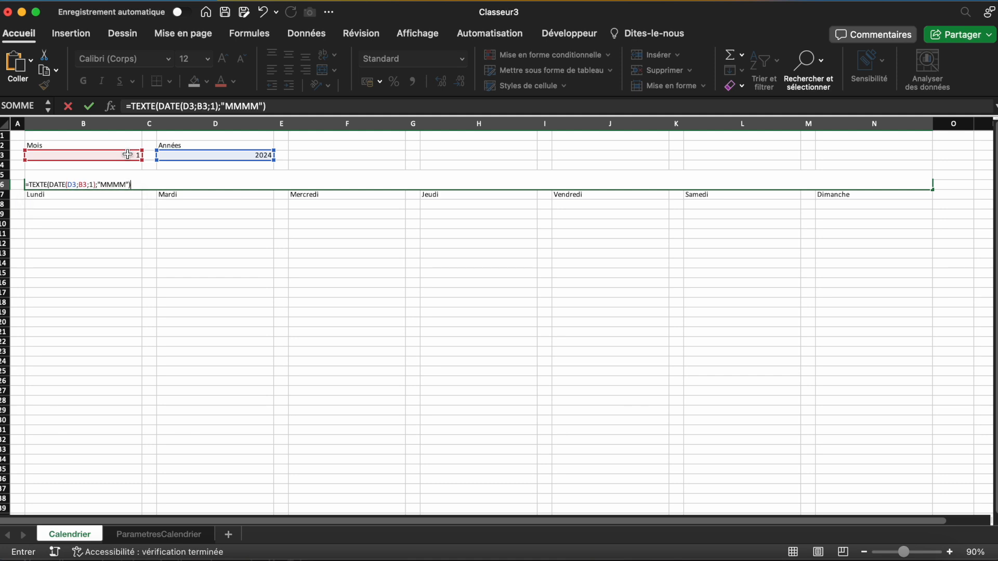
pyautogui.write('&')
pyautogui.write('" " &')
pyautogui.click(247, 155)
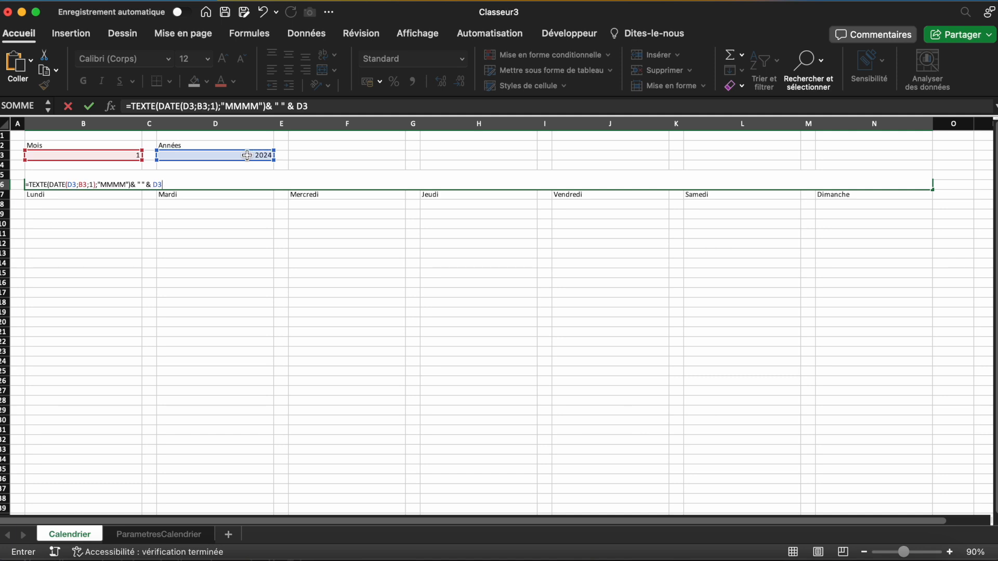
pyautogui.press('Return')
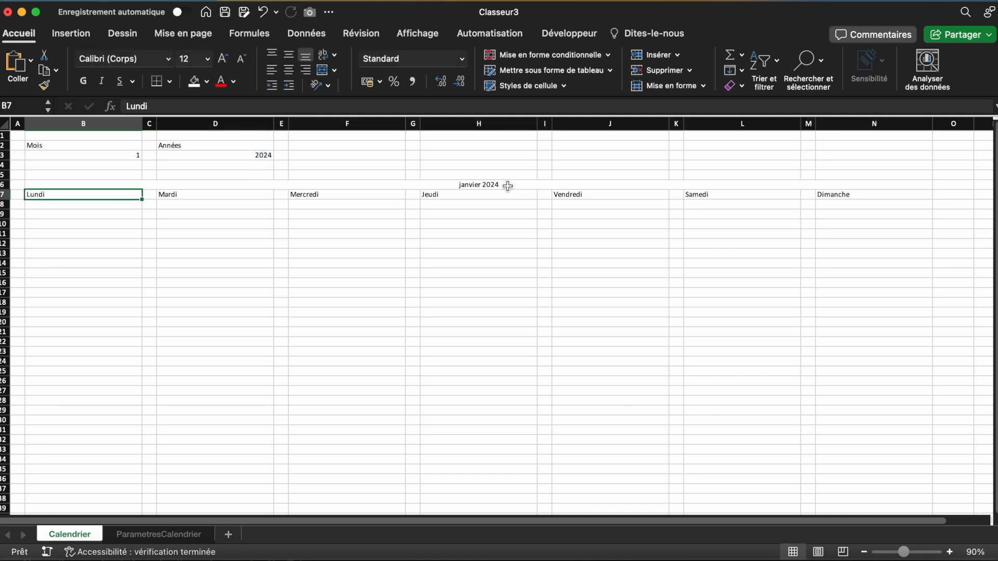
# Test the title by switching the month in B3 to 2 and back to 1.
pyautogui.click(509, 185)
pyautogui.click(123, 152)
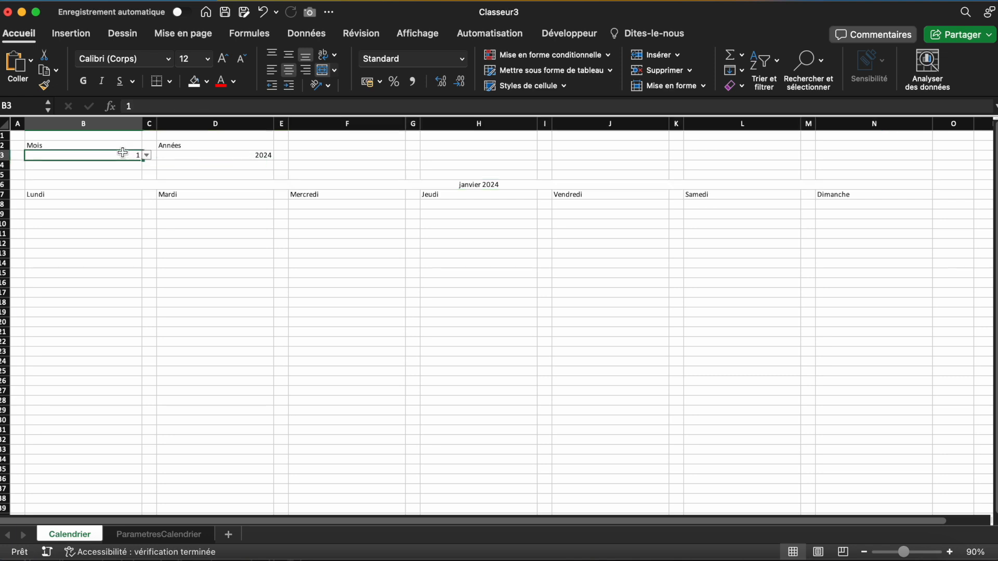
pyautogui.click(147, 155)
pyautogui.click(138, 180)
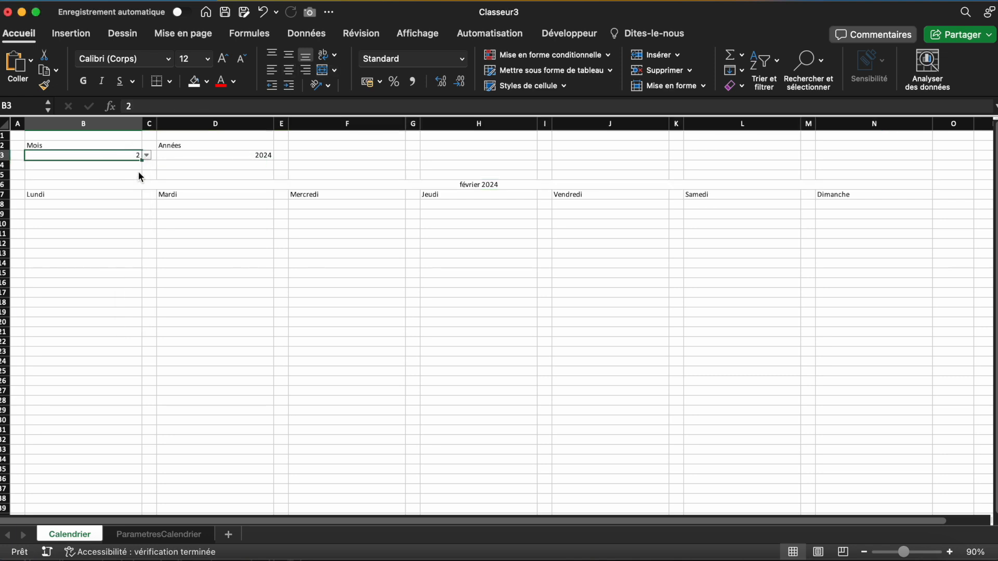
pyautogui.click(146, 155)
pyautogui.click(140, 167)
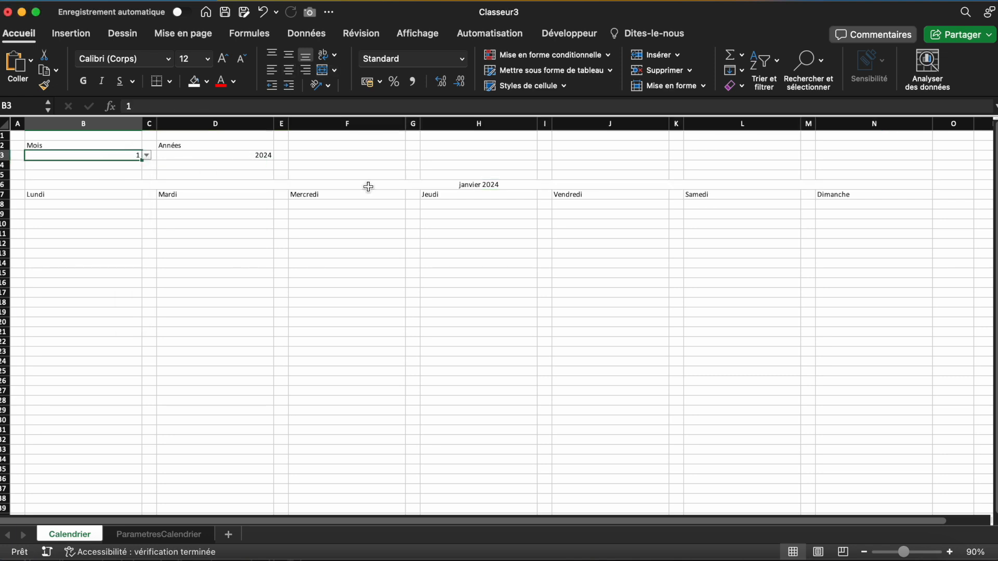
# Wrap the TEXTE part of the title formula in B6 in the NOMPROPRE function to capitalize the month name.
pyautogui.click(483, 184)
pyautogui.click(133, 107)
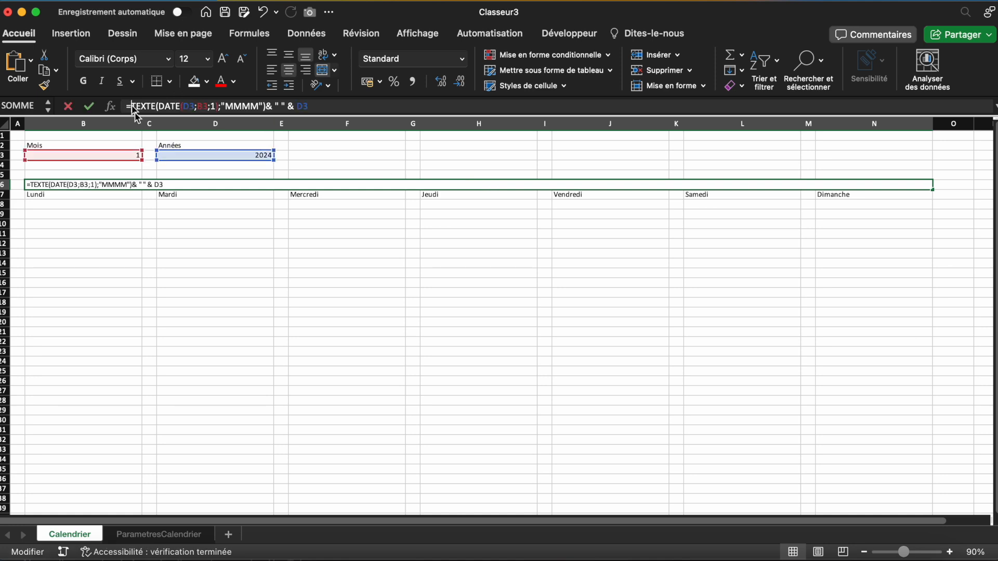
pyautogui.write('NOMPROPRE(')
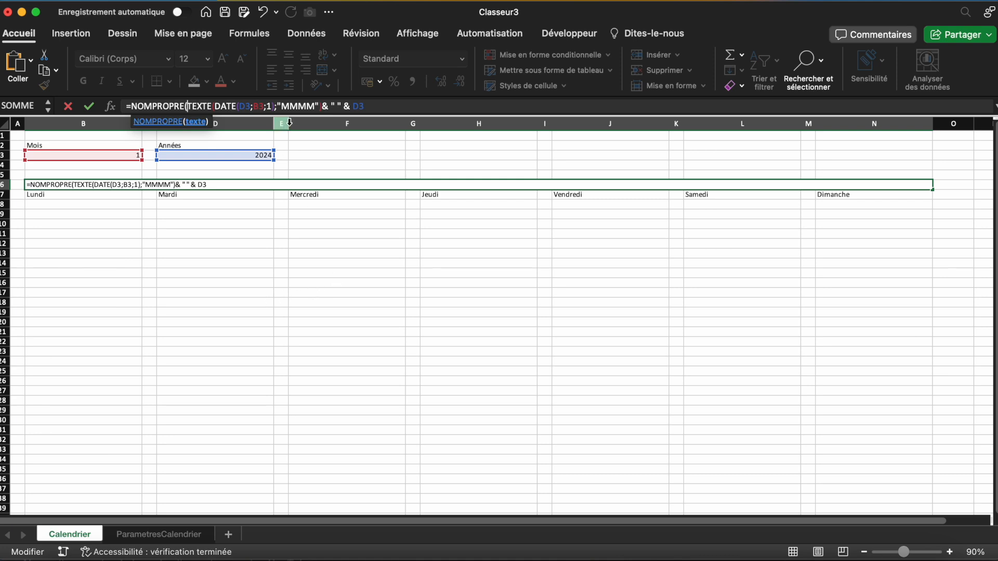
pyautogui.click(319, 106)
pyautogui.write(')')
pyautogui.press('Return')
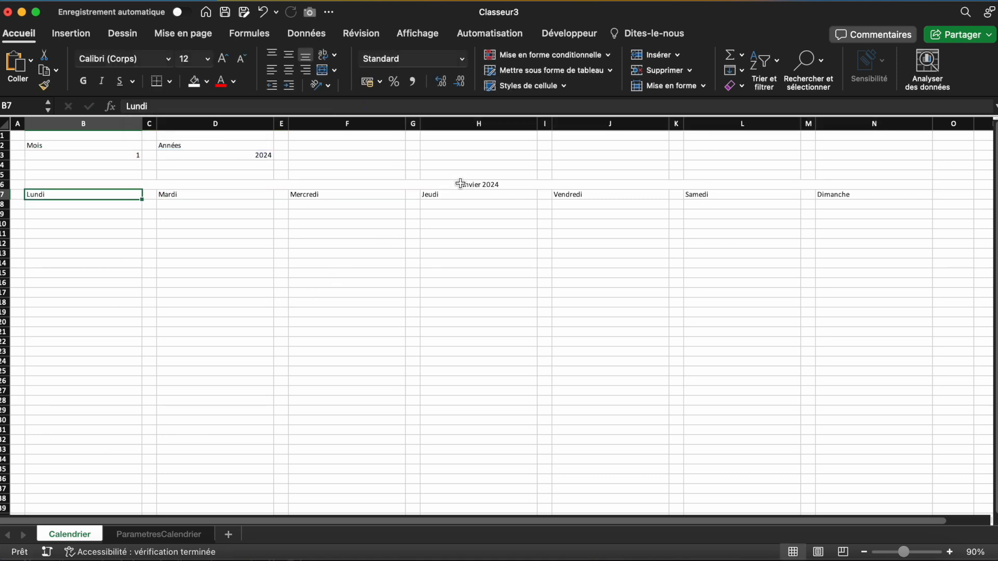
# Enter the label "Premier jour du mois :" in cell E4 of the ParametresCalendrier sheet.
pyautogui.click(170, 537)
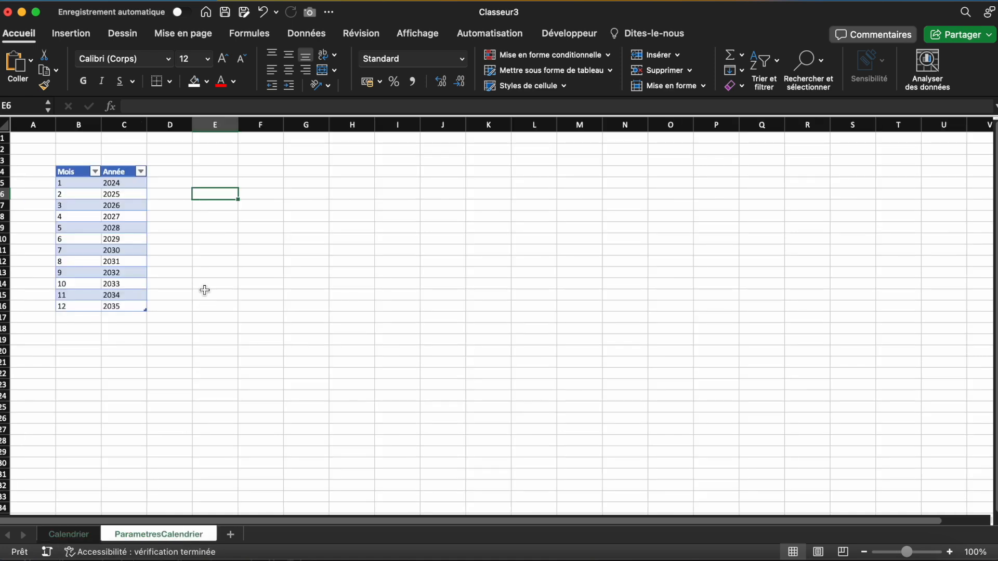
pyautogui.click(210, 172)
pyautogui.write('Premier jour du mois :')
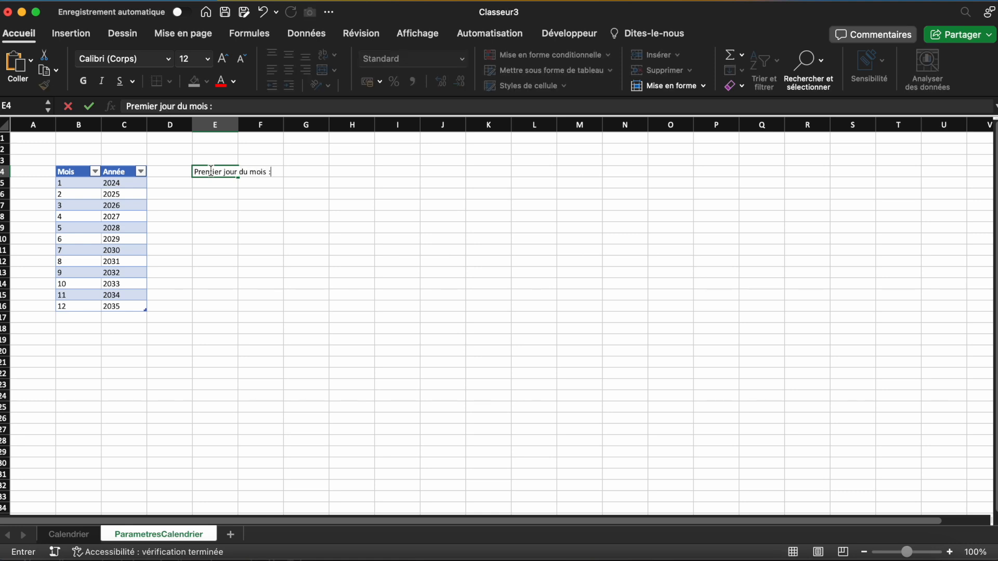
pyautogui.press('Tab')
pyautogui.press('Tab')
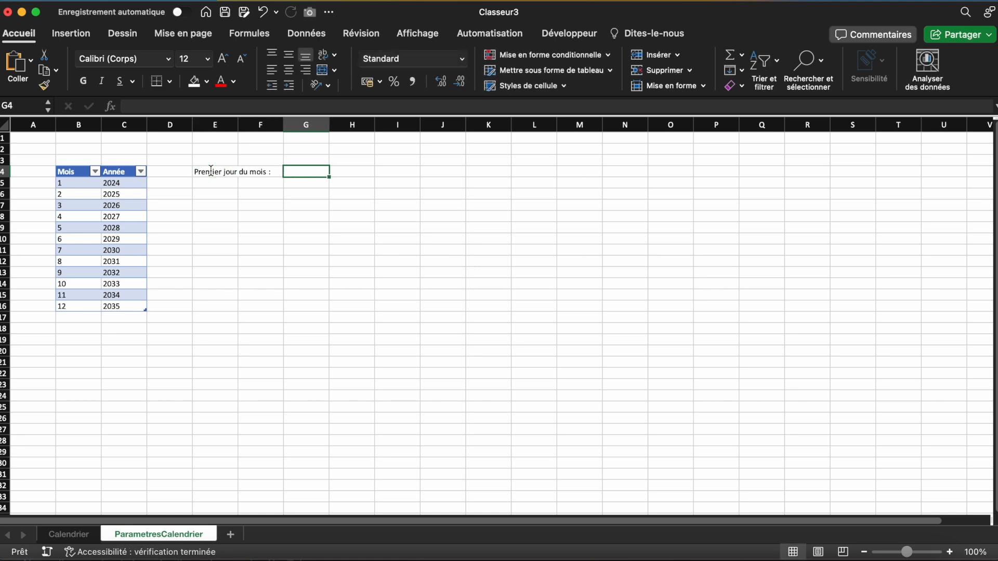
# Enter =DATE(Calendrier!D3;Calendrier!B3;1) in G4 to compute the first day of the selected month.
pyautogui.write('=DATE(')
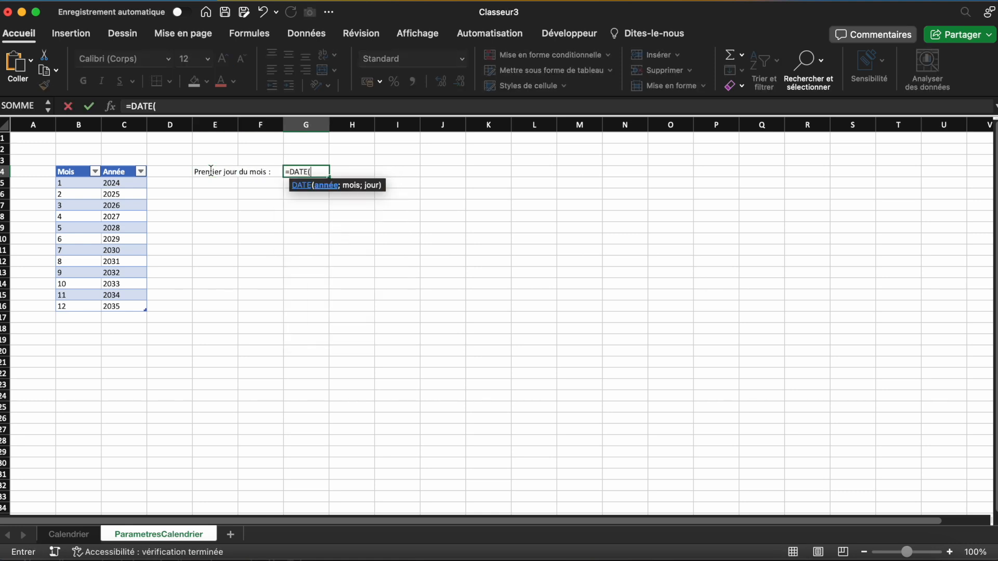
pyautogui.click(59, 537)
pyautogui.click(210, 153)
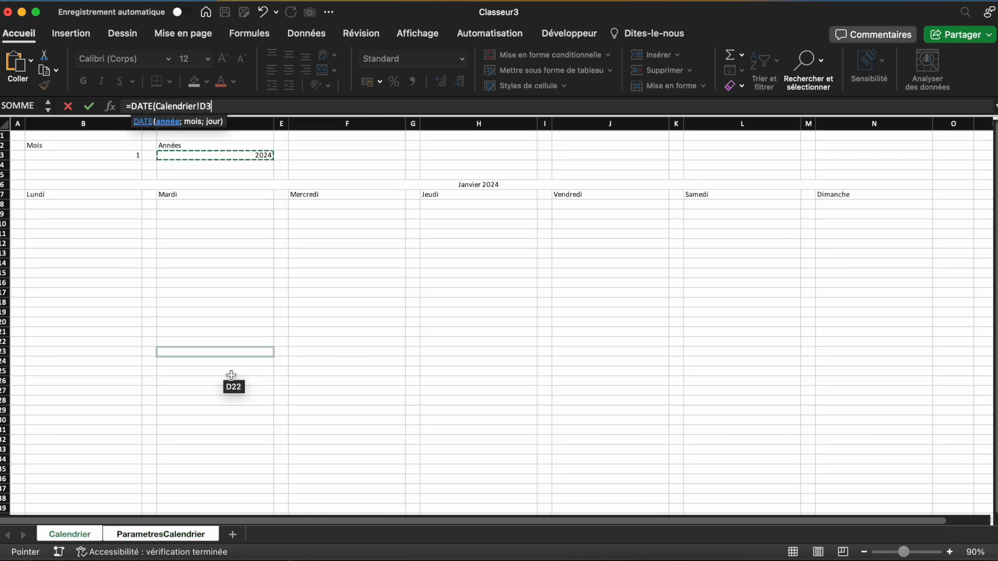
pyautogui.write(';')
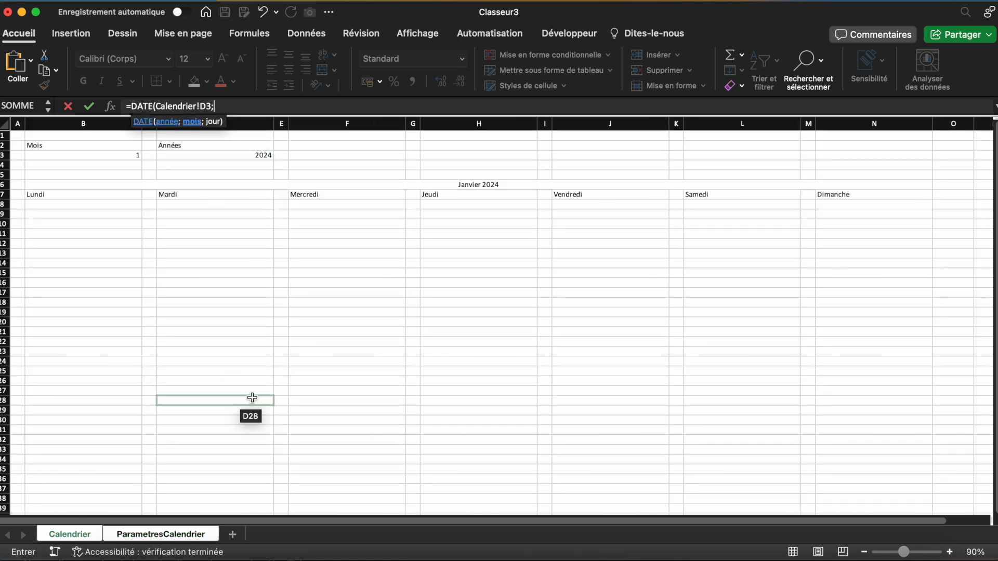
pyautogui.click(104, 155)
pyautogui.write(';1')
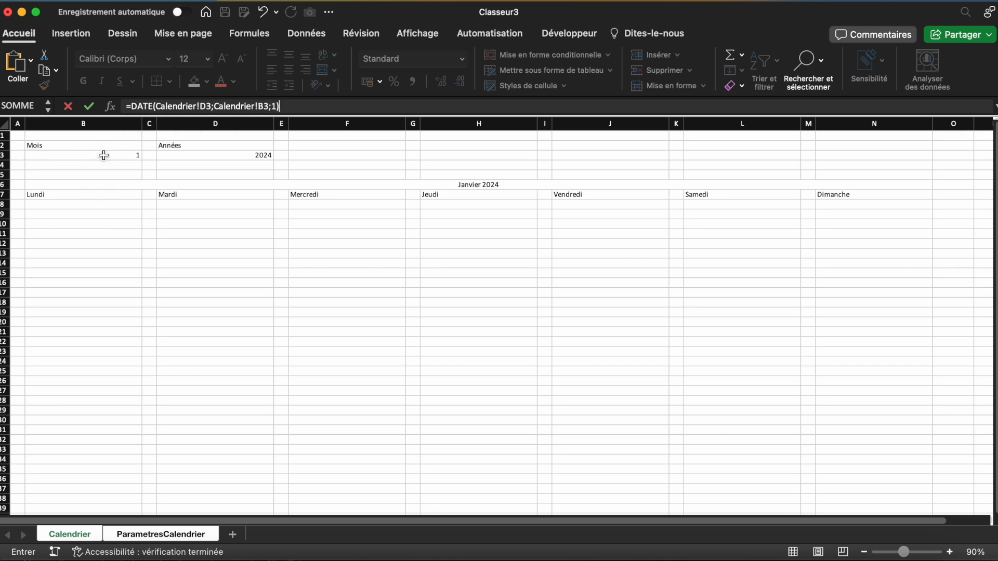
pyautogui.press('Return')
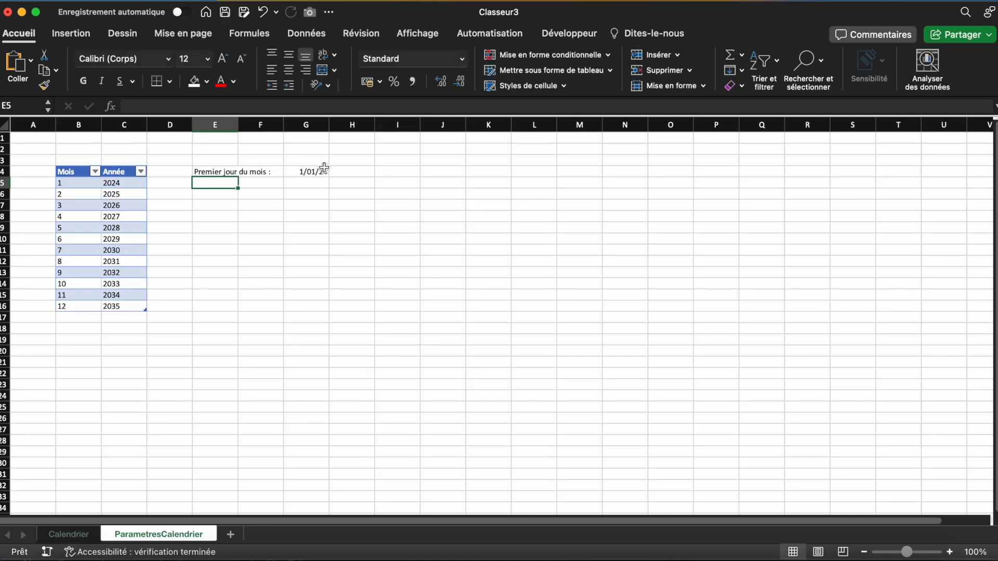
# Label E5 "Dernier jour du mois :" and enter =FIN.MOIS(G4;0) in G5 to compute the last day.
pyautogui.write('Der')
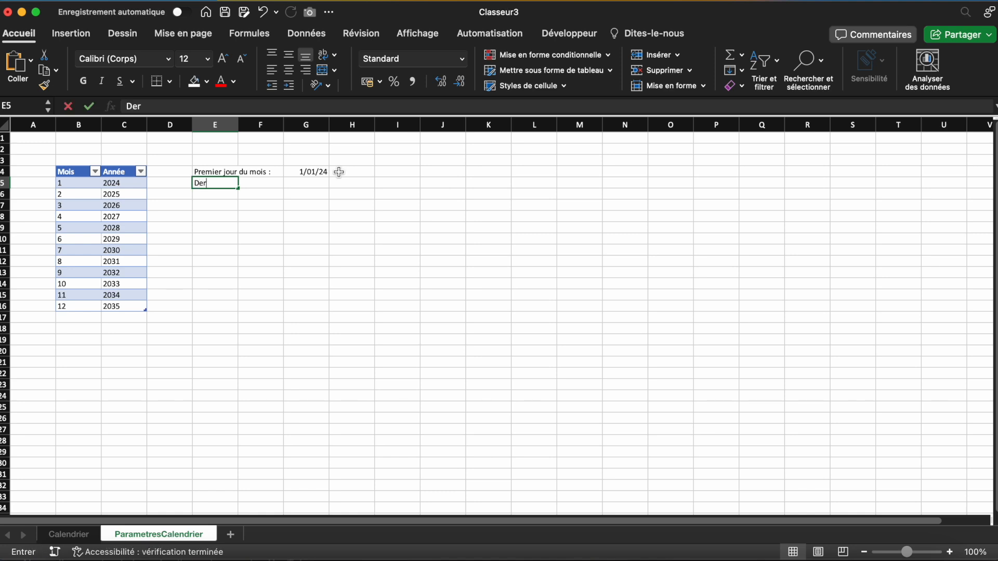
pyautogui.write('nier jour du mois :')
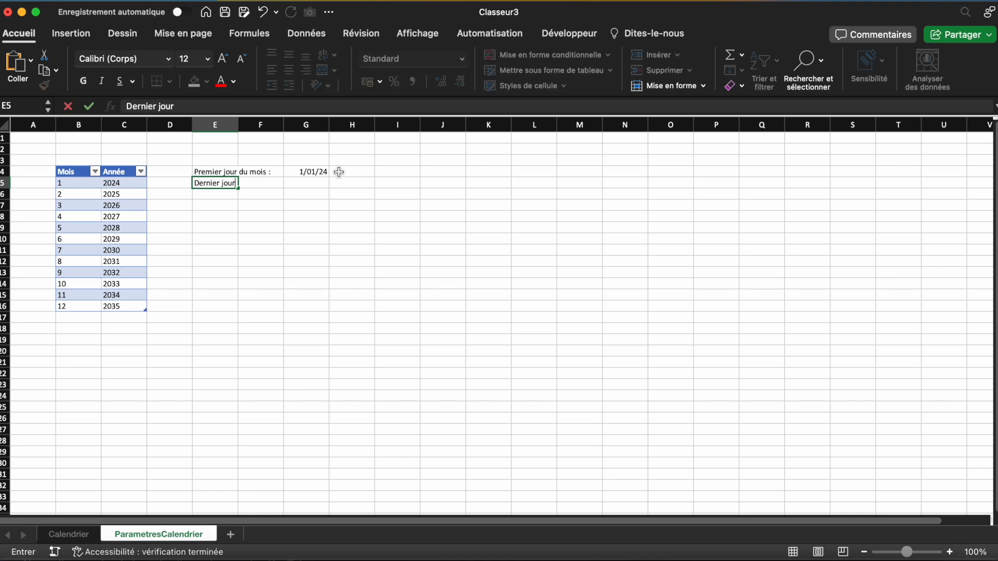
pyautogui.press('Tab')
pyautogui.press('Tab')
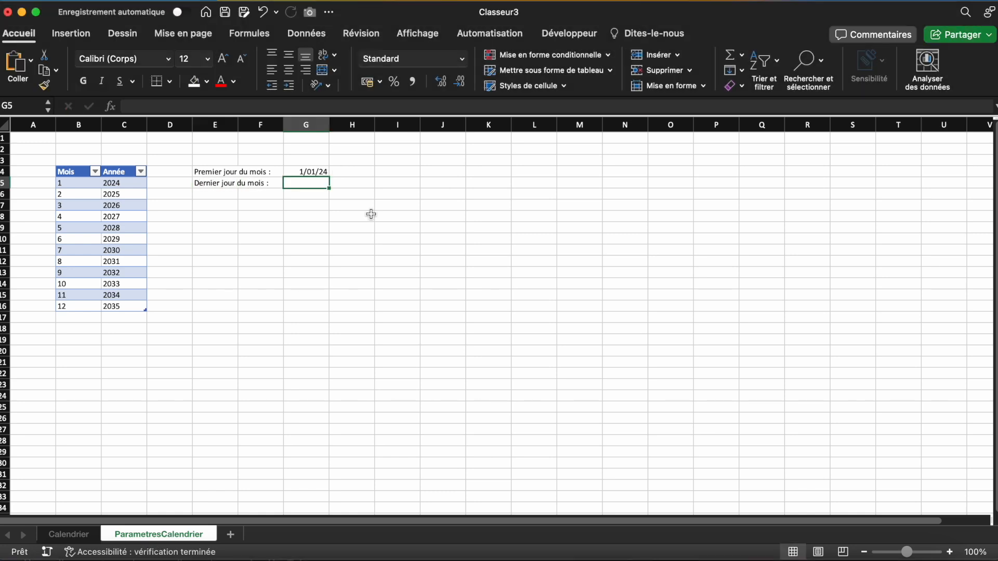
pyautogui.write('=')
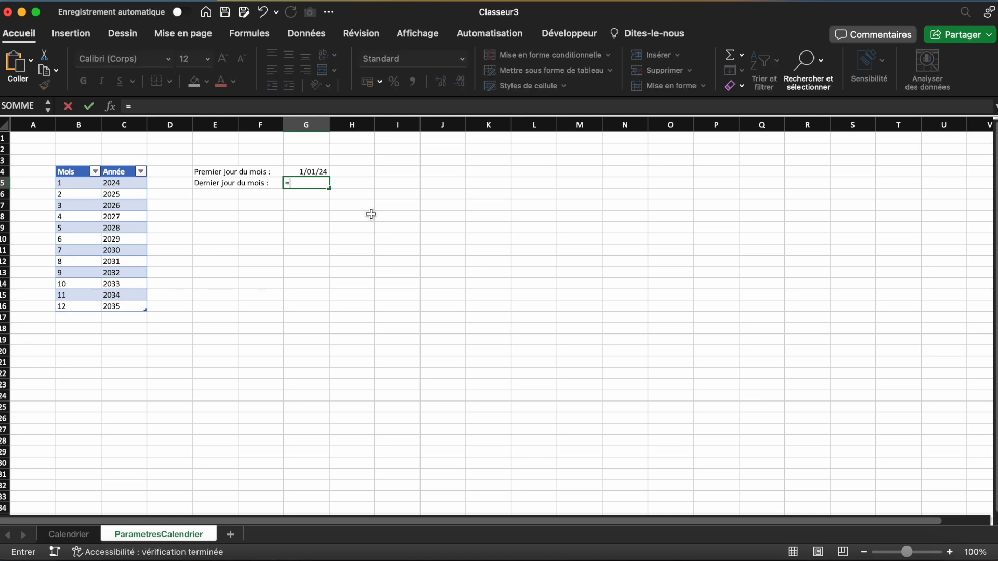
pyautogui.write('FIN.MOIS(')
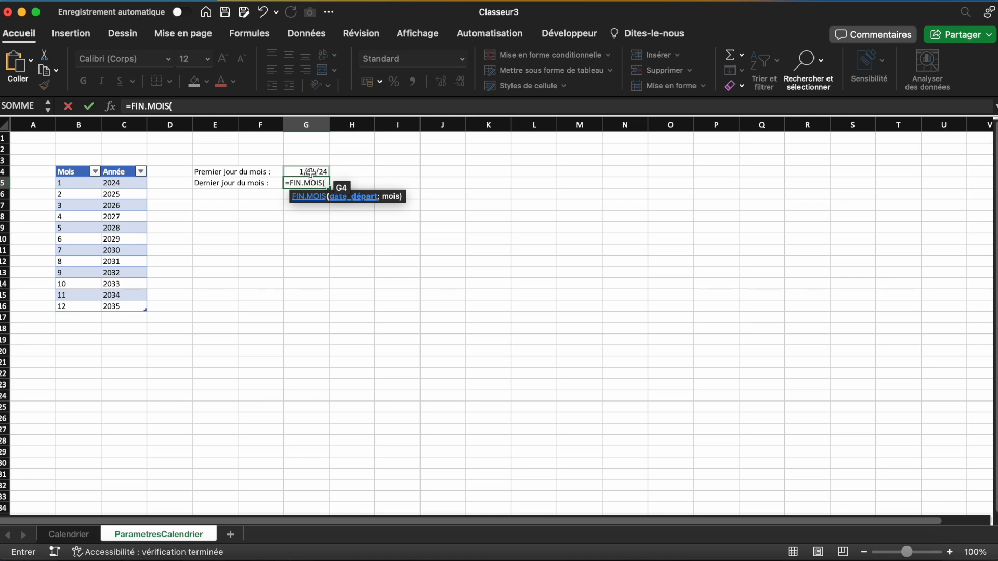
pyautogui.click(310, 173)
pyautogui.write(';0)')
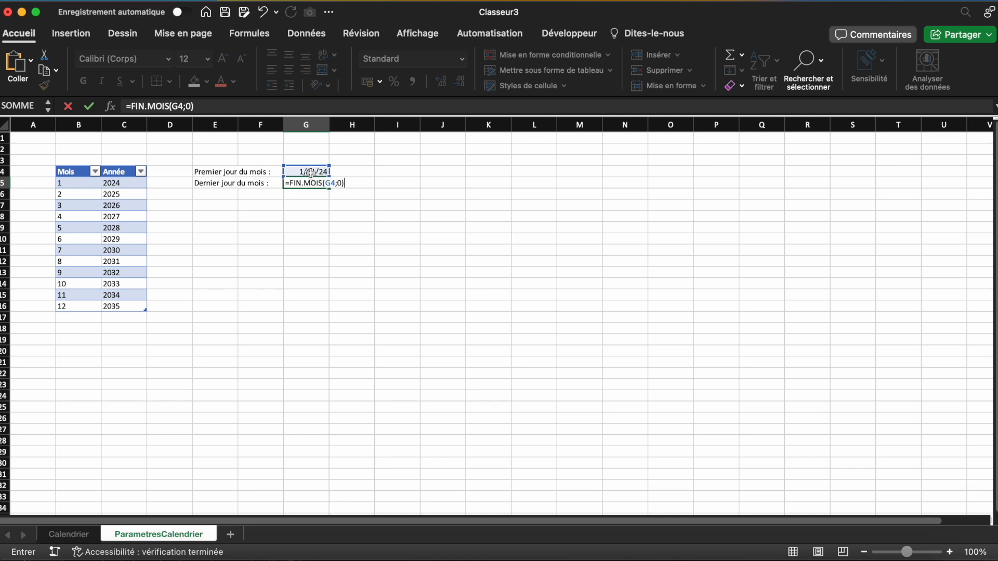
pyautogui.press('Return')
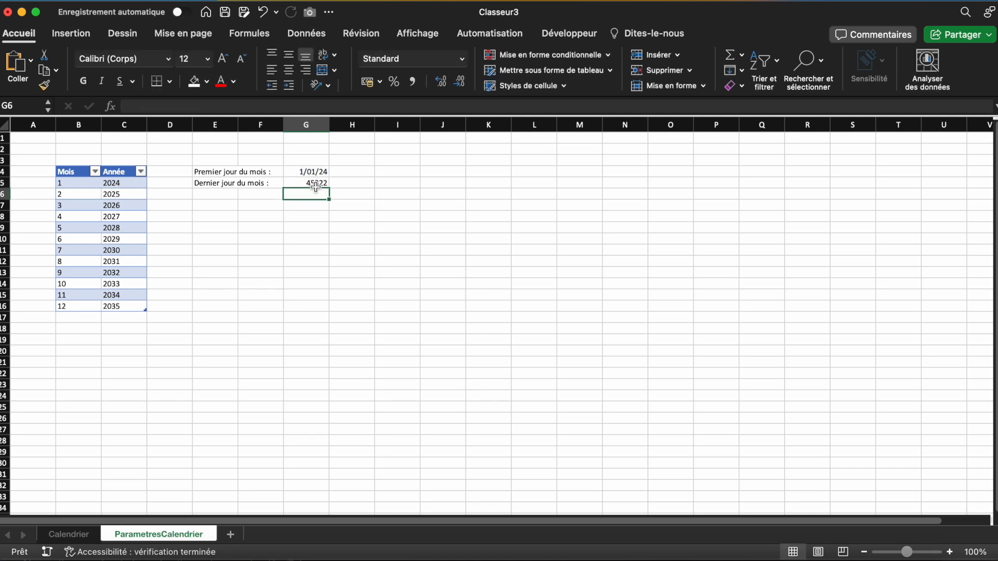
# Format the last-day result in G5 as a short date (Date courte).
pyautogui.click(315, 183)
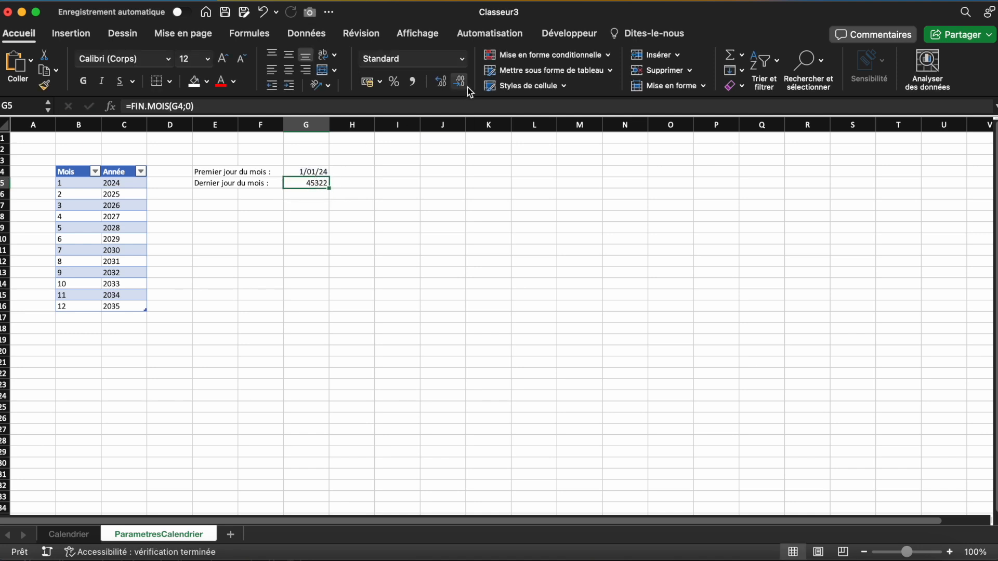
pyautogui.click(462, 59)
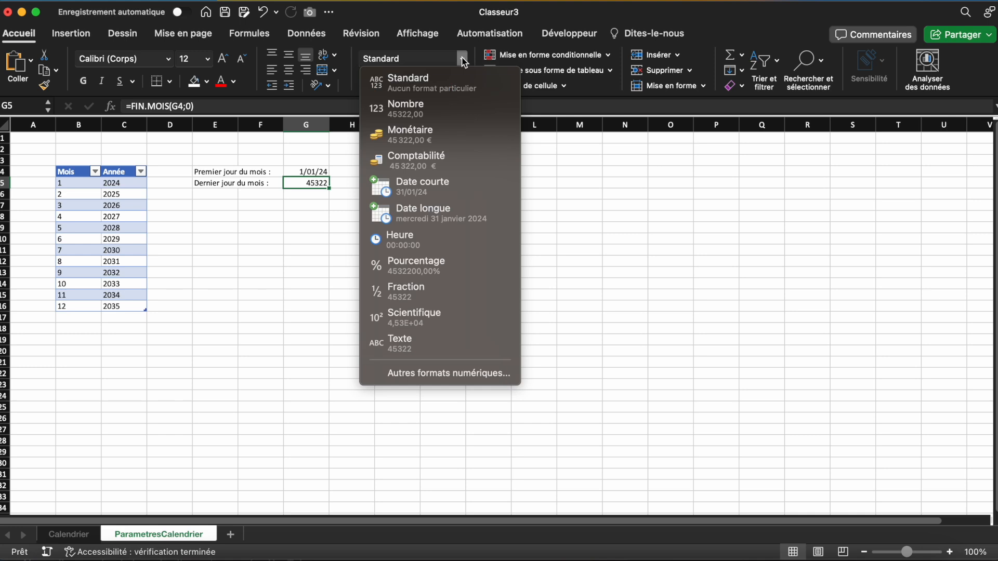
pyautogui.click(420, 187)
pyautogui.click(306, 239)
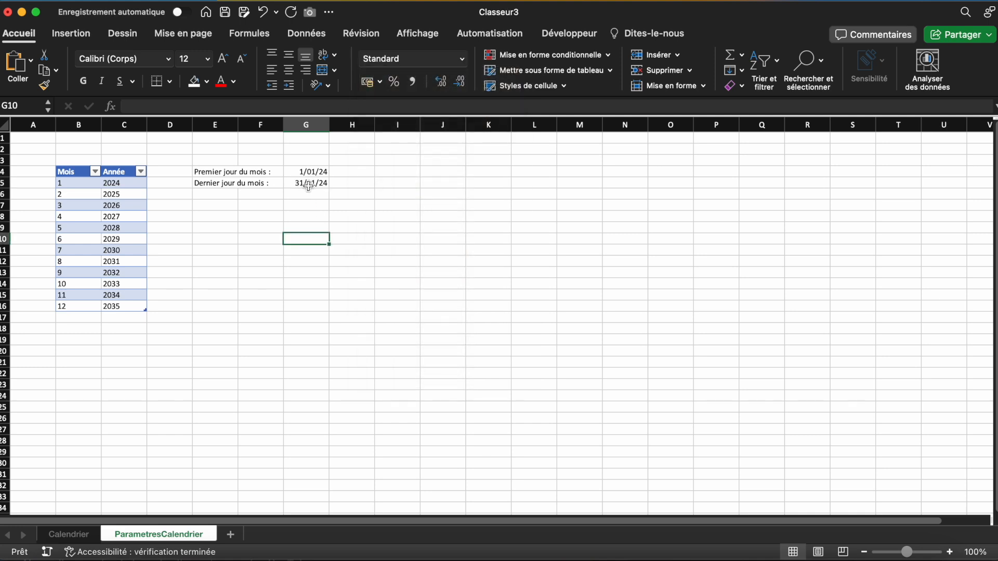
# Test the first-day and last-day formulas by switching the Calendrier month to 2, checking ParametresCalendrier, and restoring month 1.
pyautogui.click(67, 534)
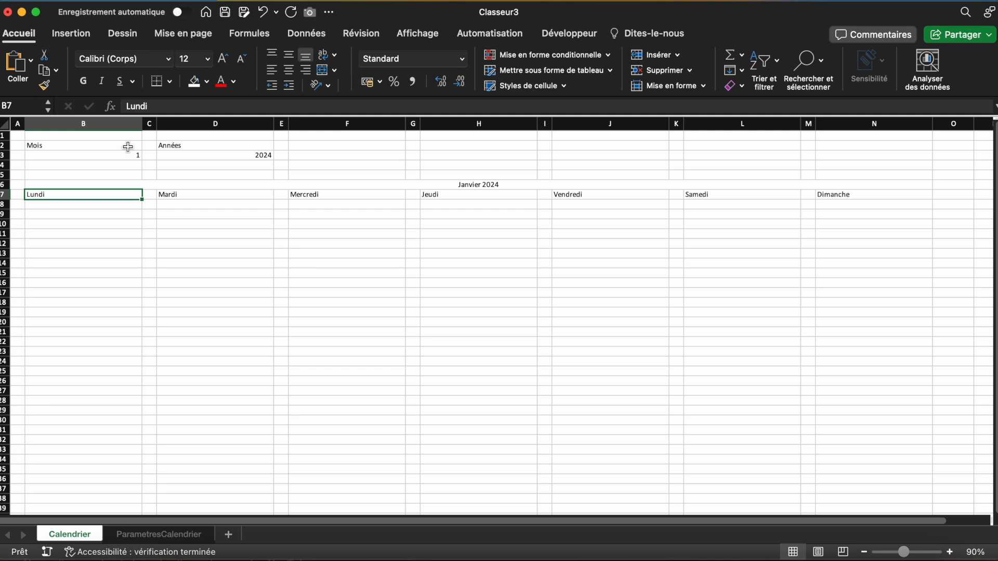
pyautogui.click(128, 154)
pyautogui.click(146, 155)
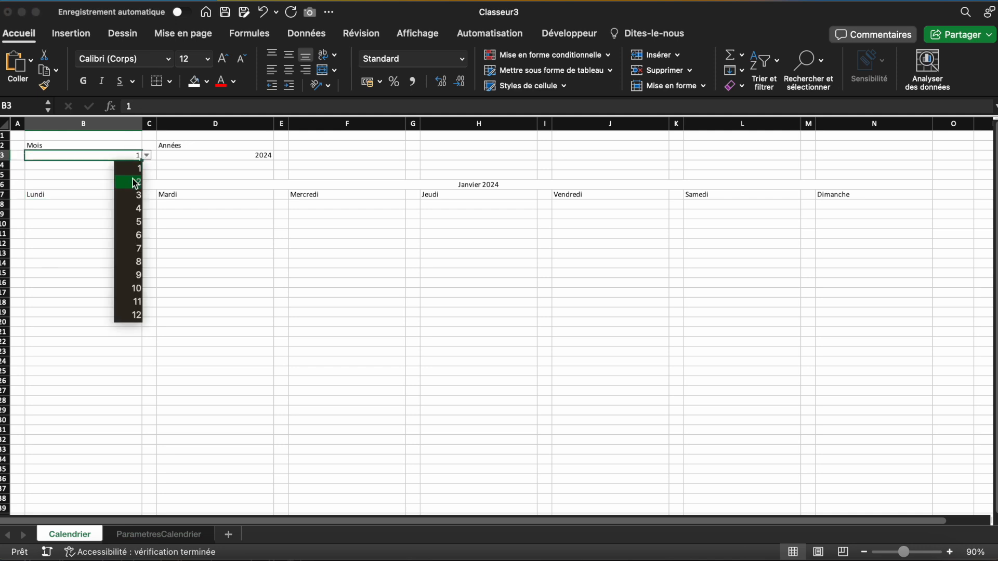
pyautogui.click(136, 182)
pyautogui.click(168, 535)
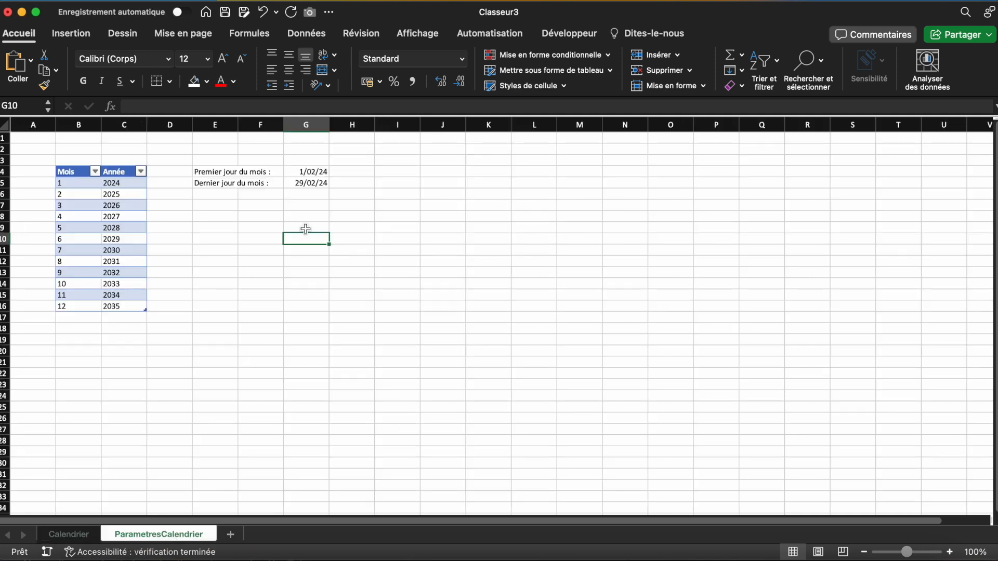
pyautogui.click(73, 535)
pyautogui.click(147, 155)
pyautogui.click(137, 169)
pyautogui.click(345, 263)
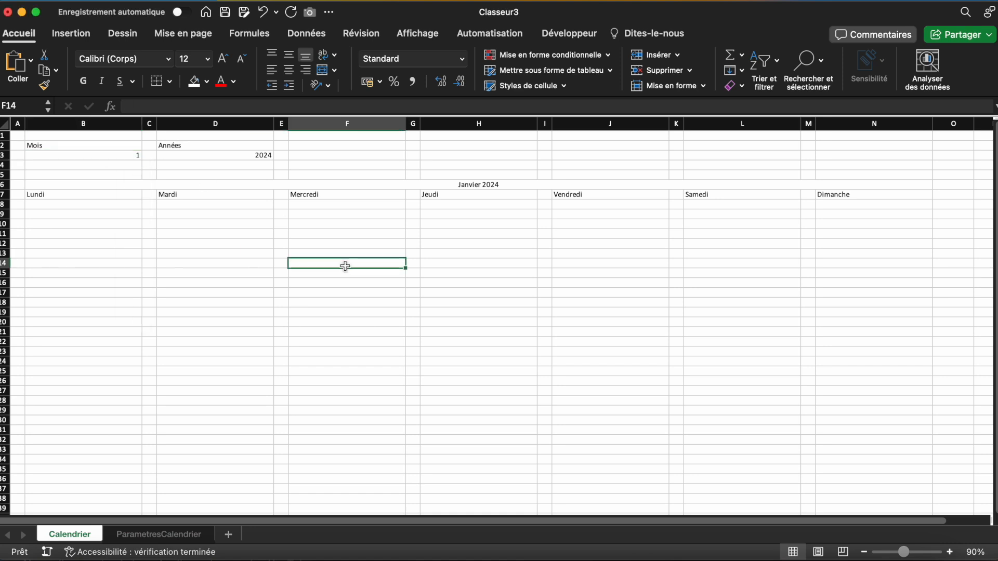
# Enter the label "Jour semaine :" in cell E6 of the ParametresCalendrier sheet.
pyautogui.click(179, 536)
pyautogui.click(276, 204)
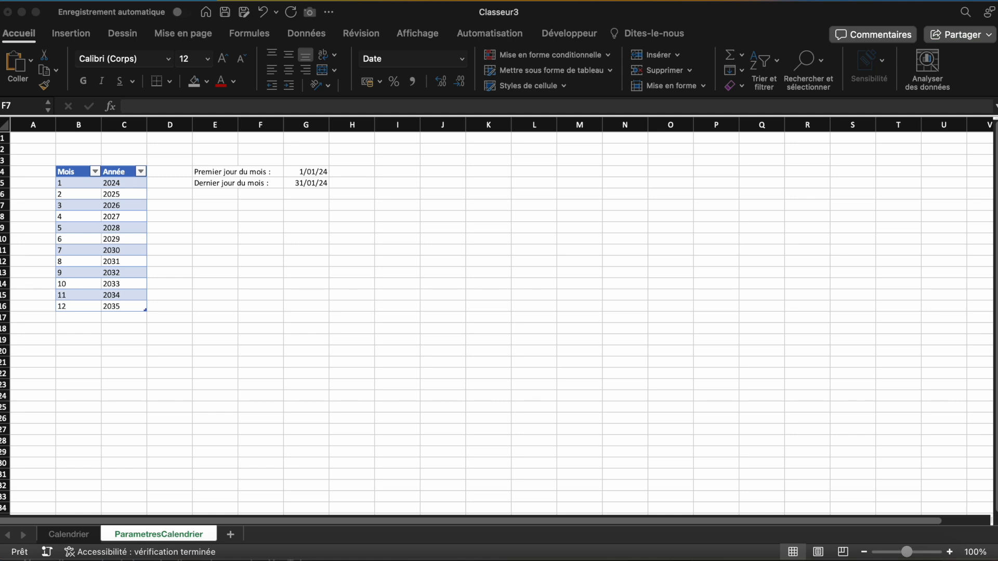
pyautogui.click(243, 299)
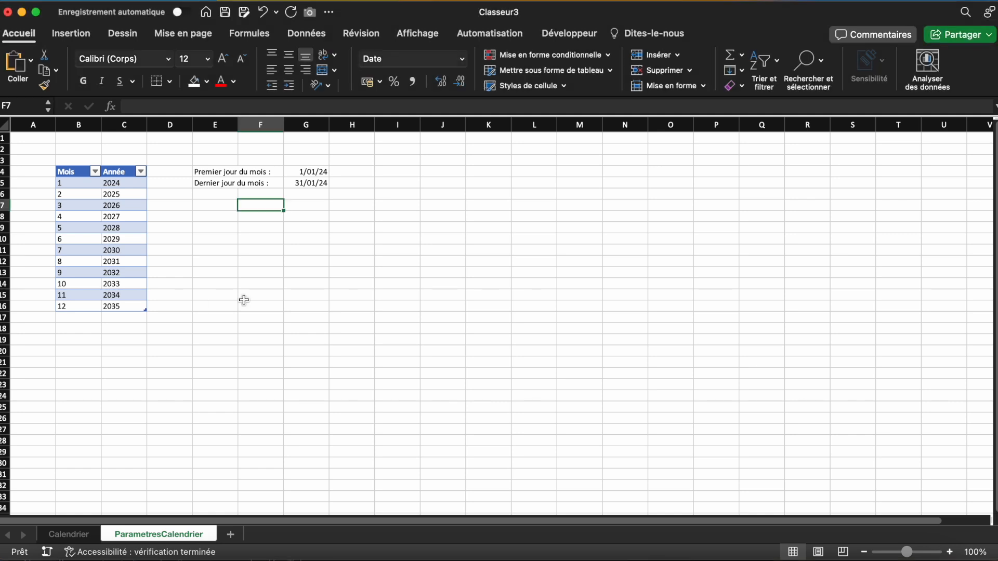
pyautogui.click(213, 195)
pyautogui.write('Jour semaine :')
pyautogui.press('Tab')
pyautogui.press('Tab')
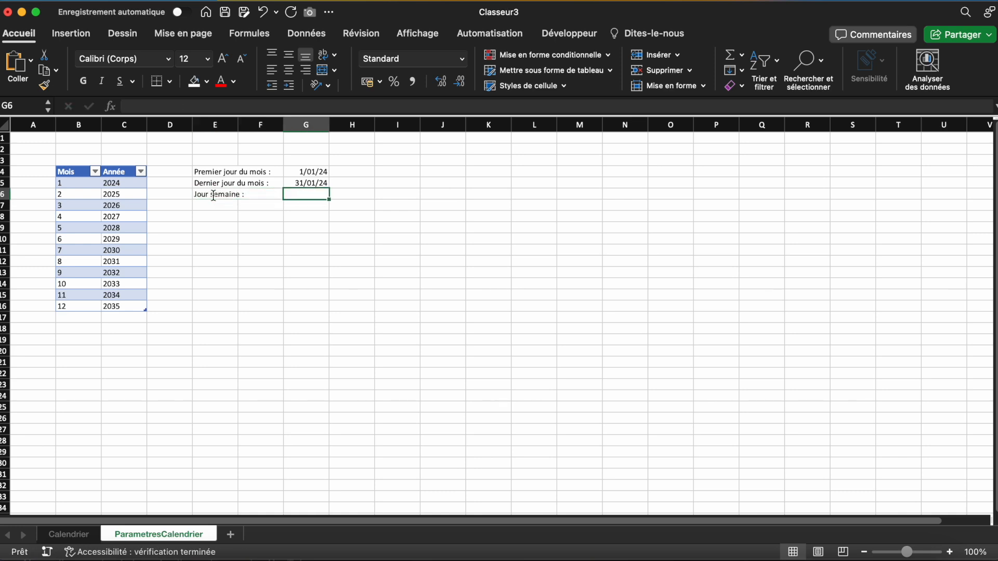
# Enter =JOURSEM(G4;2) in G6 to get the first day's weekday number, counted from 1 (lundi) to 7 (dimanche).
pyautogui.write('=')
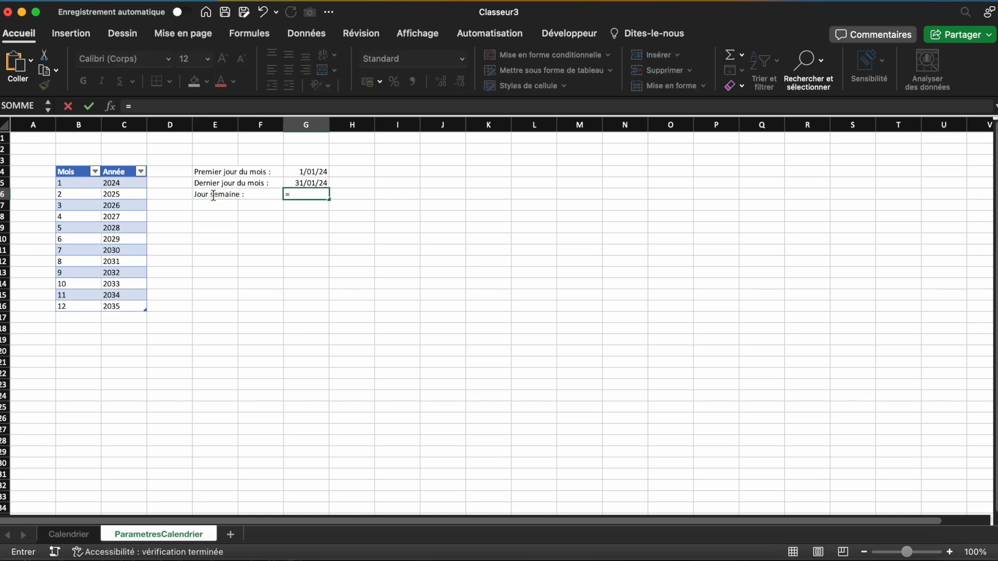
pyautogui.write('JOURSEM(')
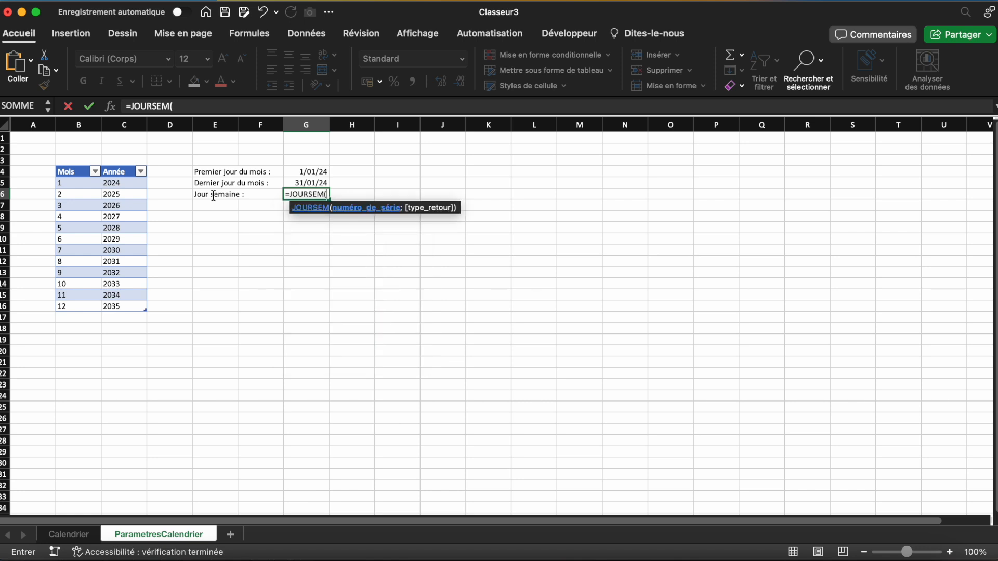
pyautogui.click(313, 172)
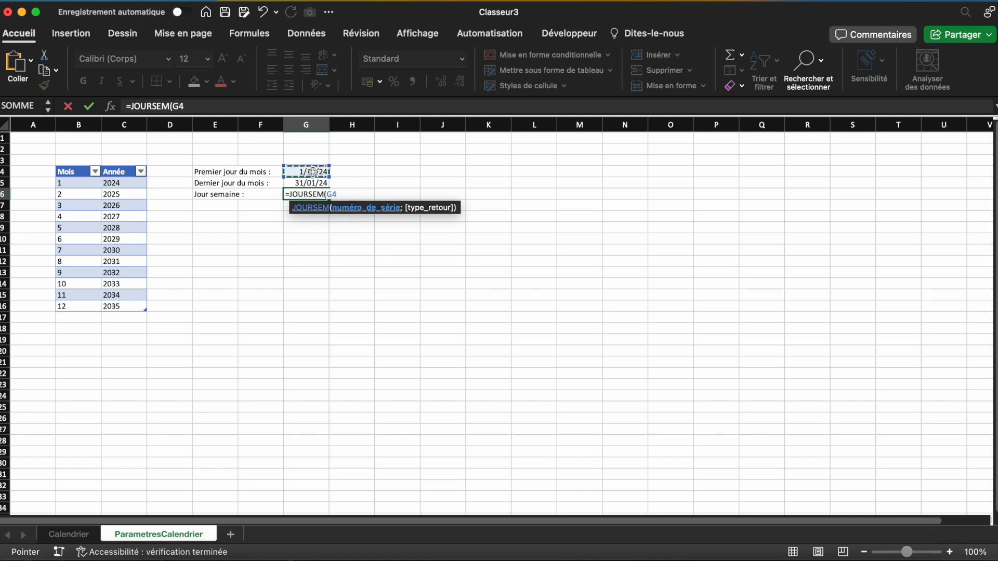
pyautogui.write(';')
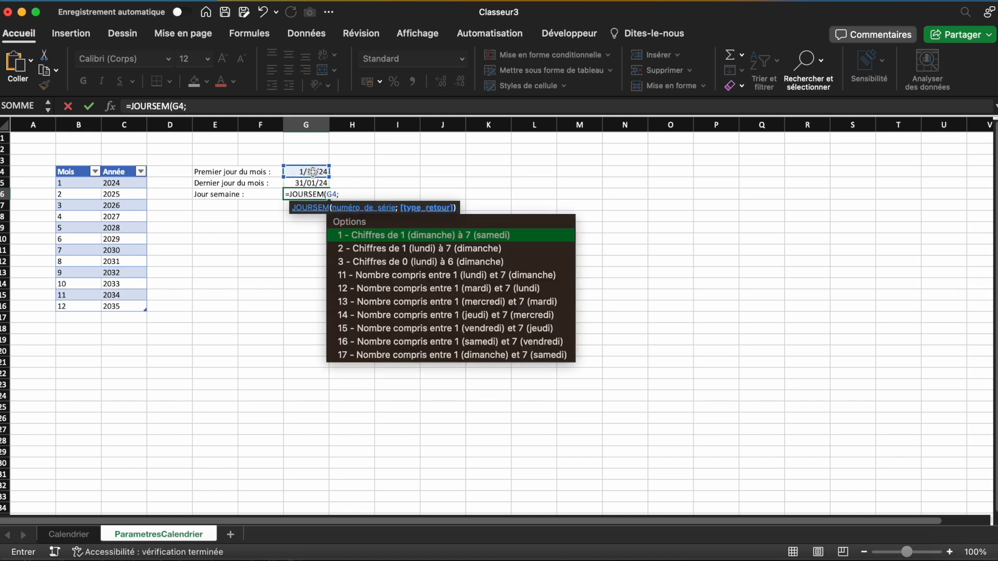
pyautogui.doubleClick(492, 248)
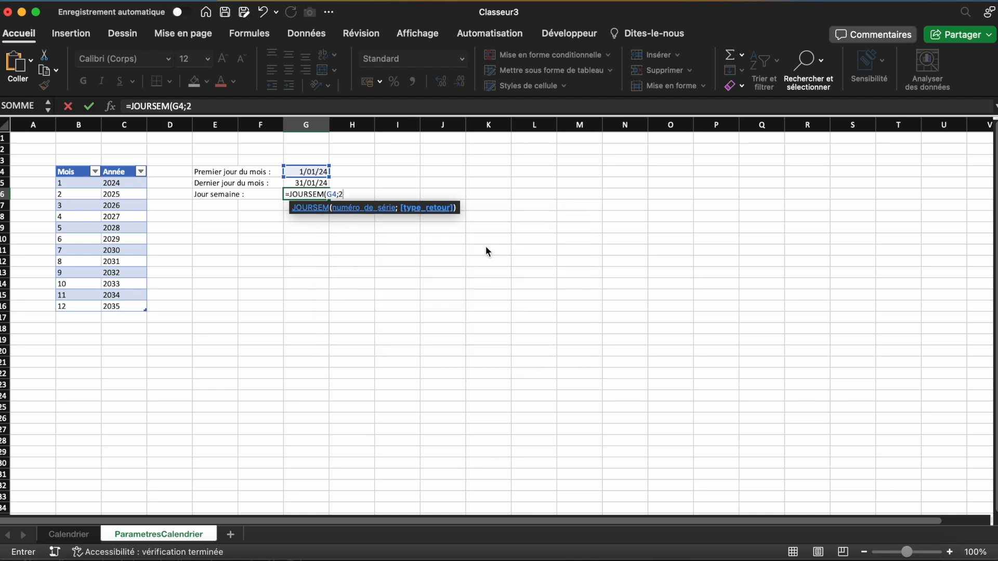
pyautogui.write(')')
pyautogui.press('Return')
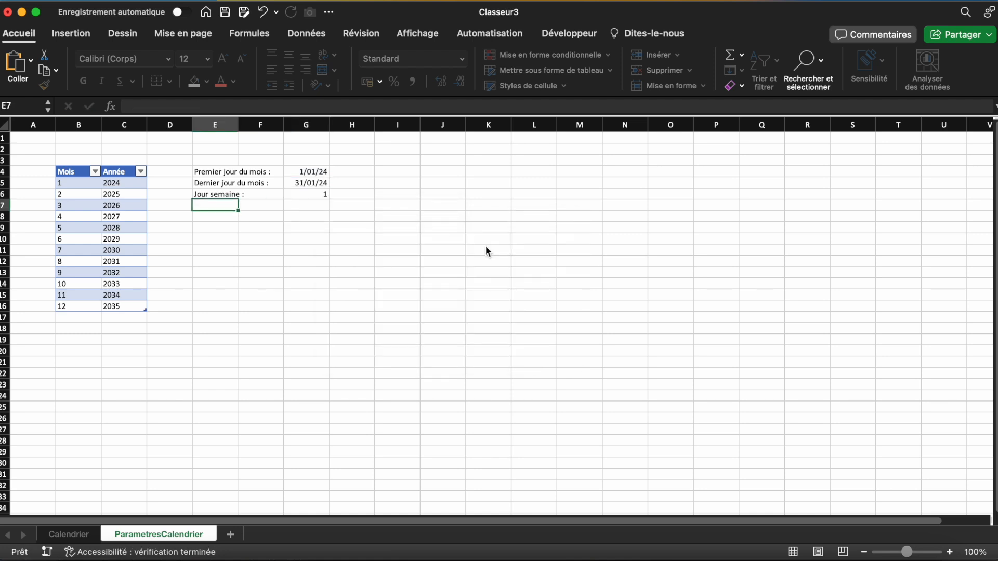
pyautogui.click(332, 289)
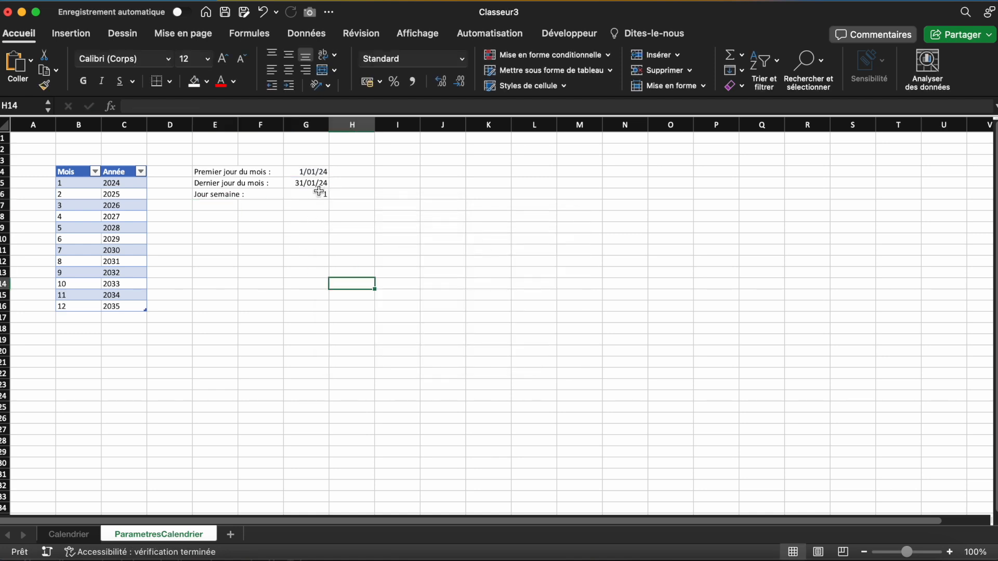
# Enter =ParametresCalendrier!G4-ParametresCalendrier!G6+1 in cell B8 of the Calendrier sheet, under Lundi.
pyautogui.click(70, 535)
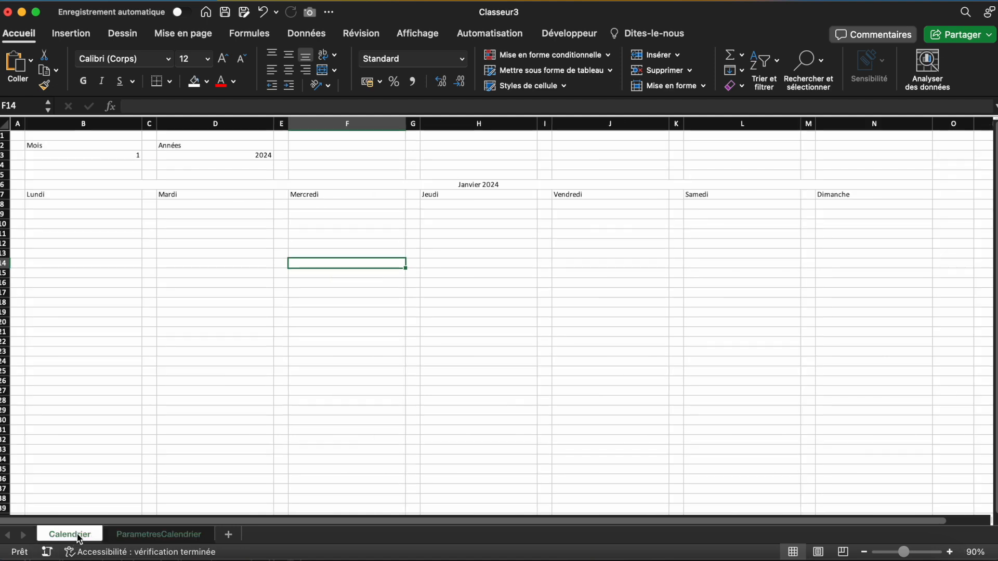
pyautogui.click(72, 205)
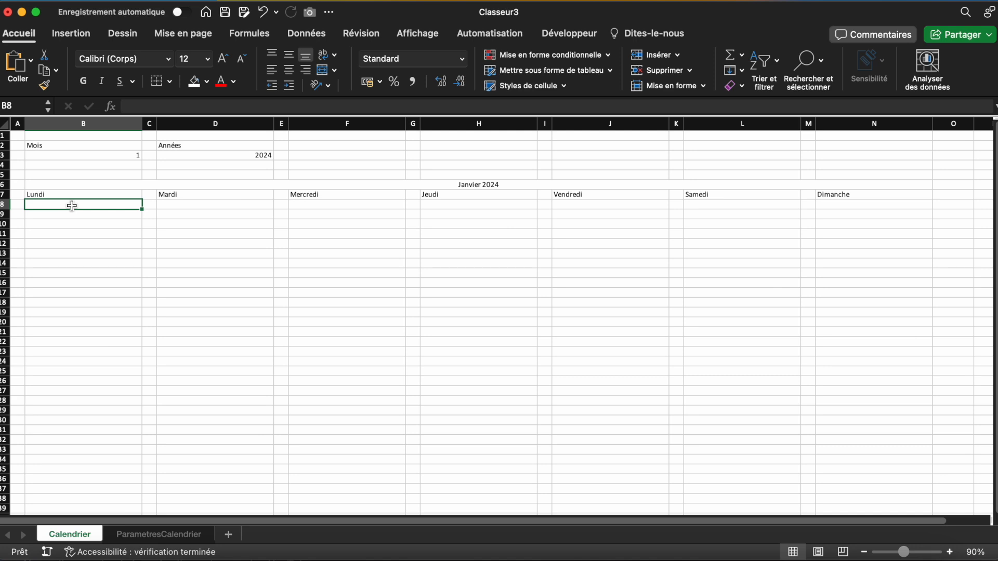
pyautogui.write('=')
pyautogui.click(159, 535)
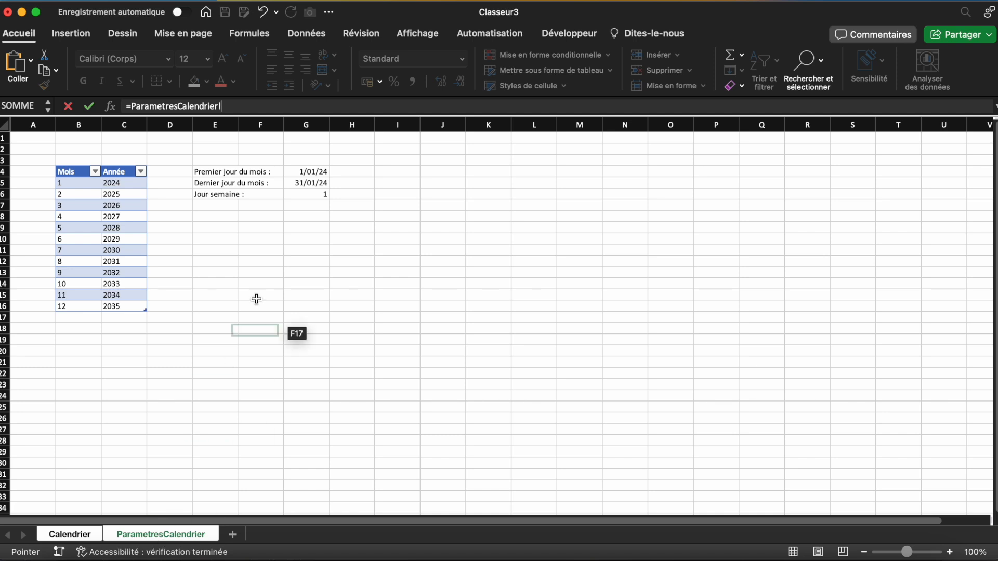
pyautogui.click(307, 172)
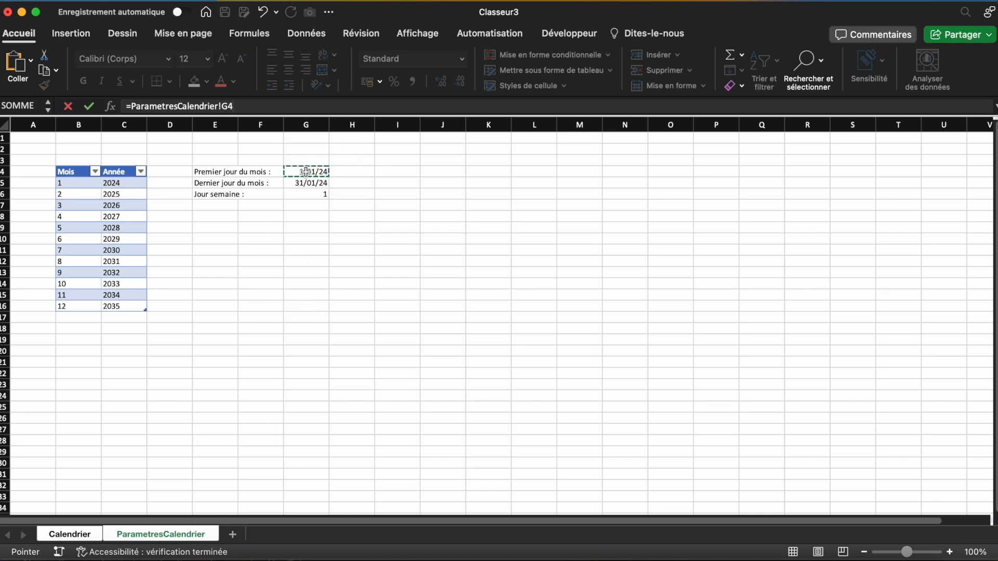
pyautogui.write('-')
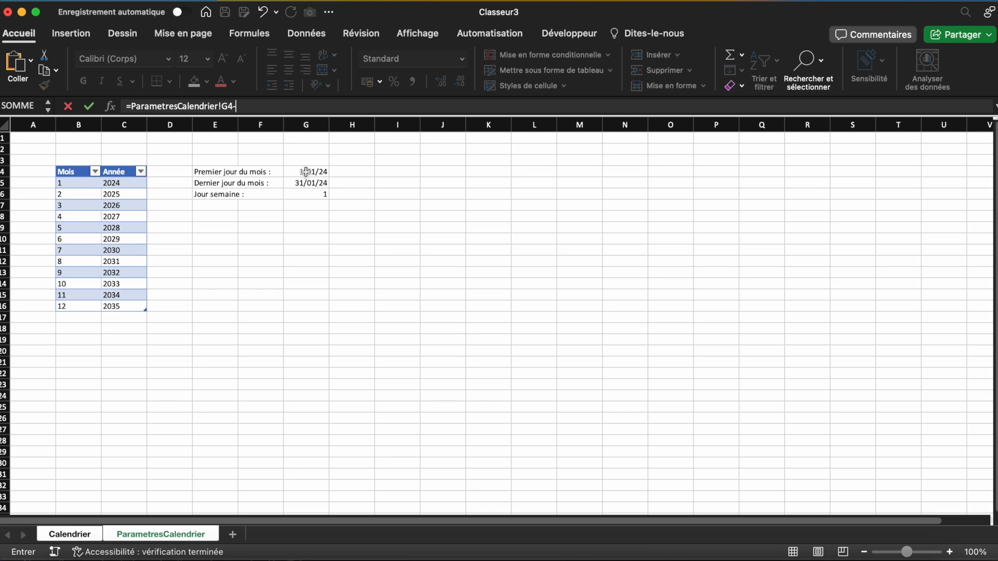
pyautogui.click(307, 193)
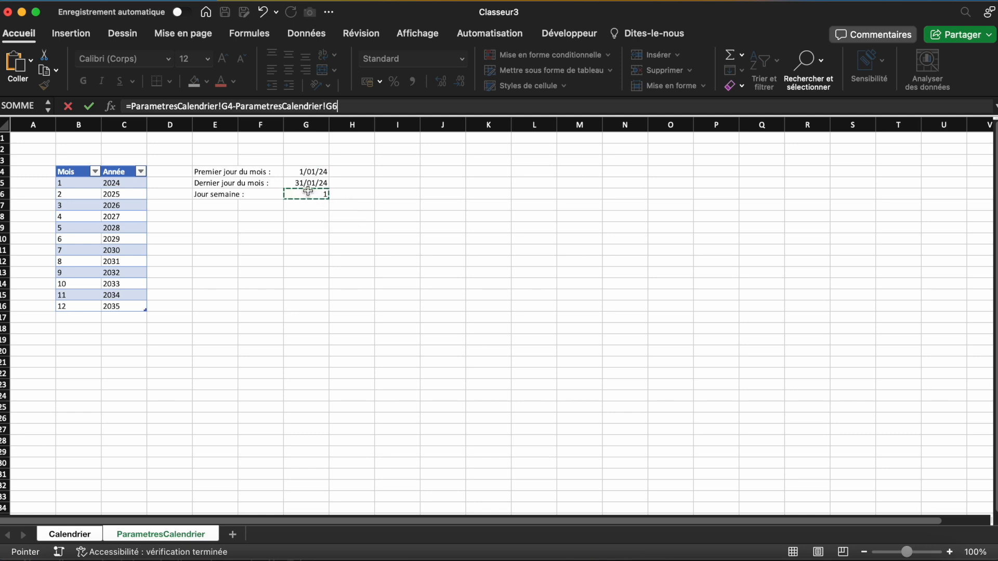
pyautogui.write('+')
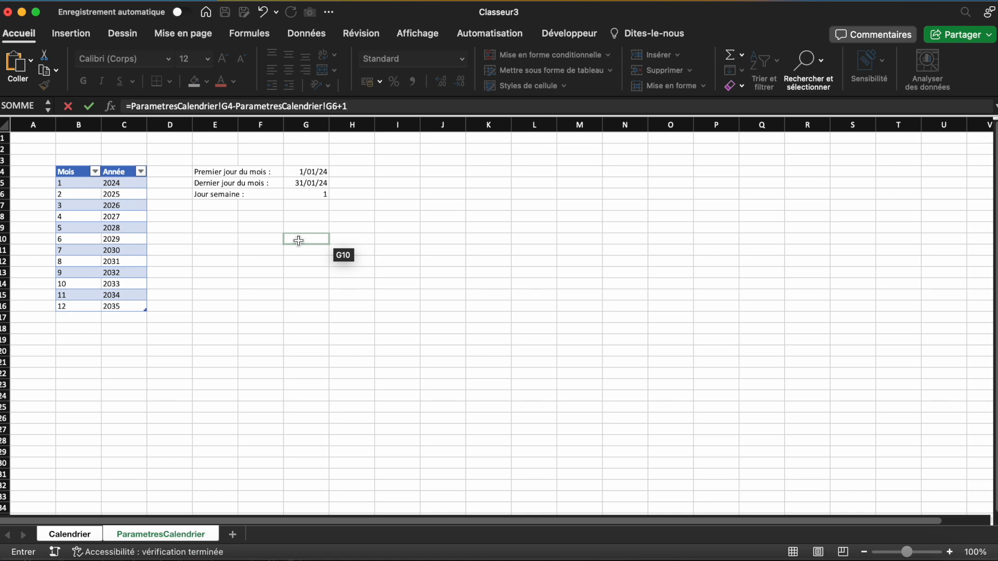
pyautogui.write('1')
pyautogui.press('Return')
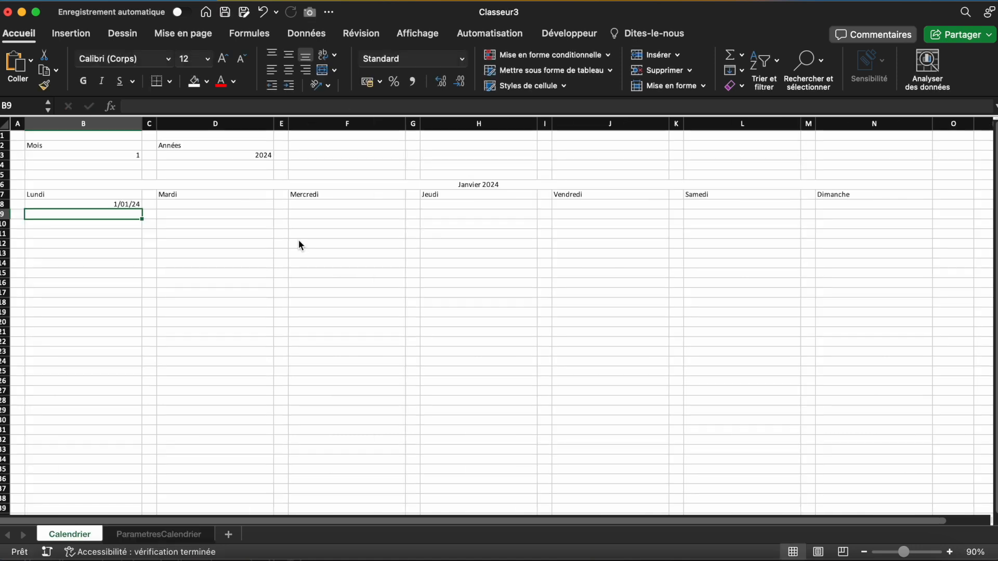
# Apply the custom number format jj to the date in B8.
pyautogui.click(121, 203)
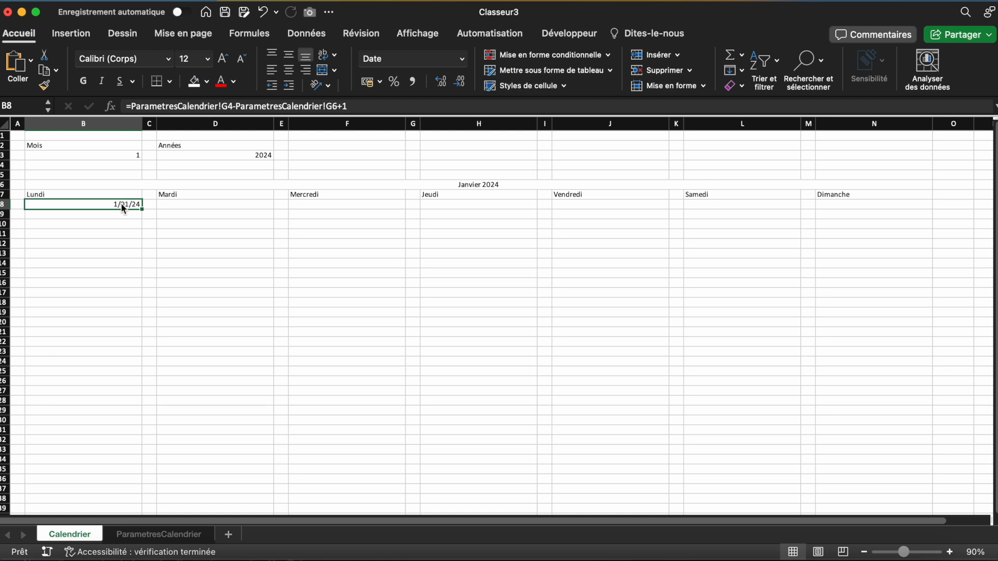
pyautogui.rightClick(121, 204)
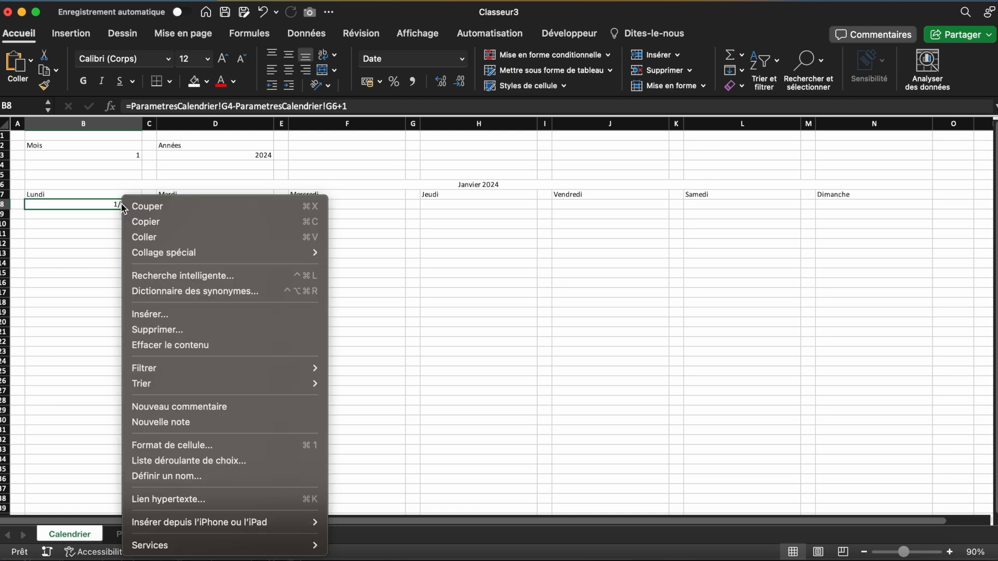
pyautogui.click(192, 445)
pyautogui.click(76, 358)
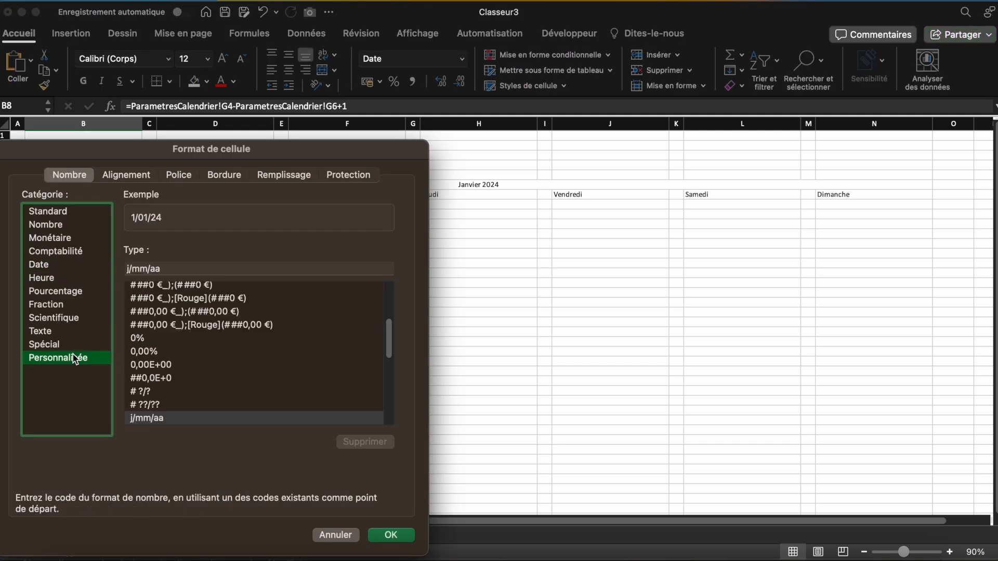
pyautogui.click(181, 270)
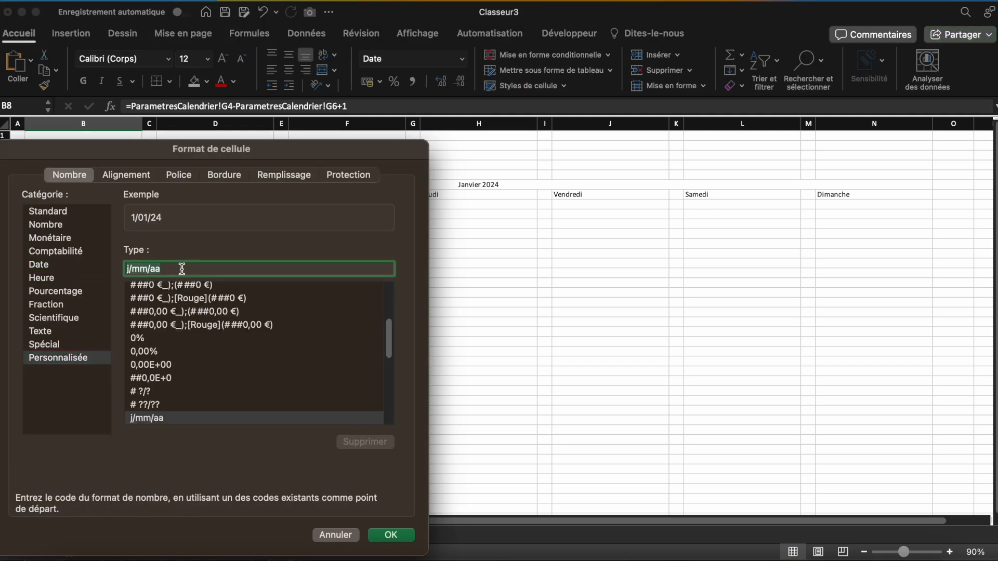
pyautogui.write('jj')
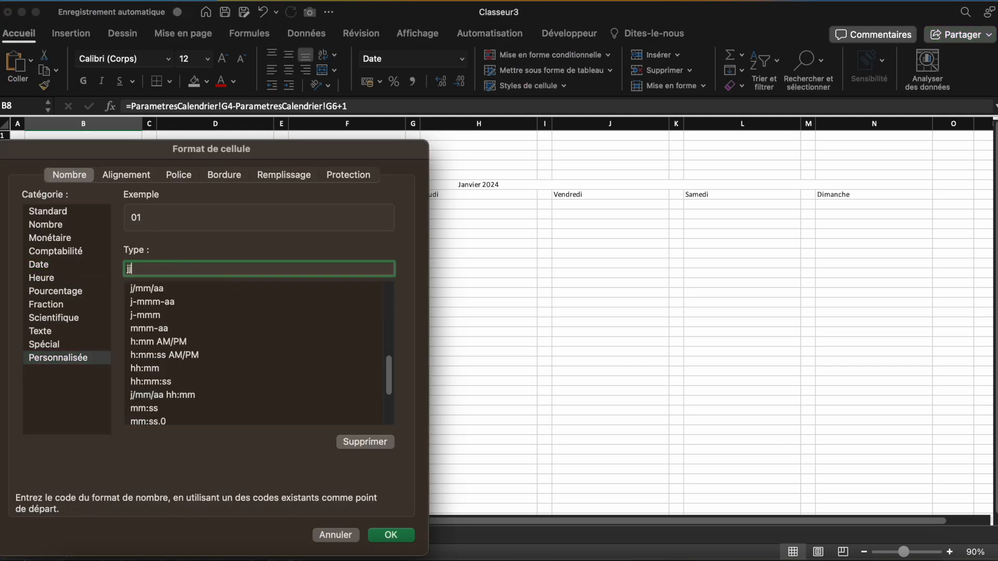
pyautogui.click(390, 535)
pyautogui.click(211, 262)
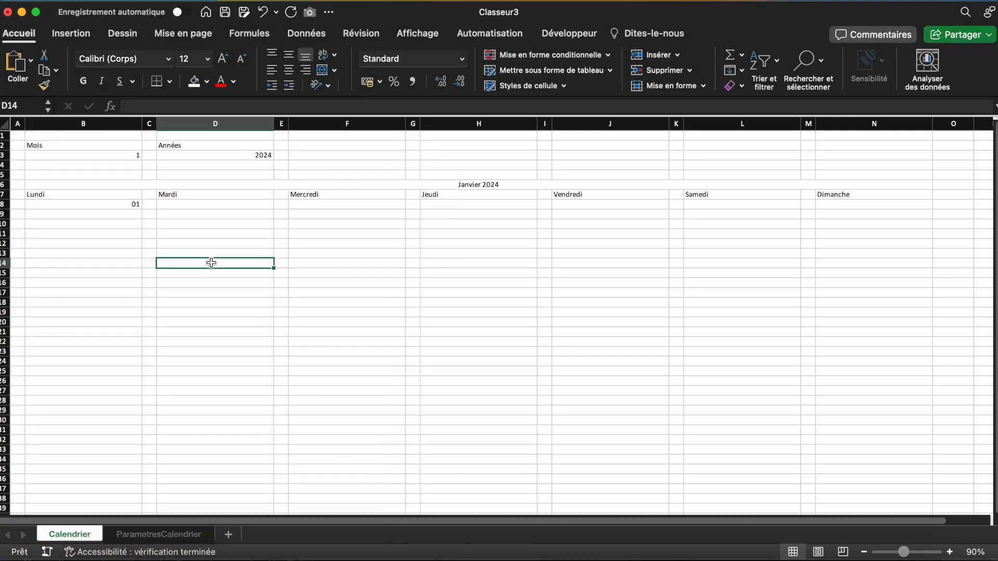
# Enter =B8+1 in D8 under Mardi to get the next day's date.
pyautogui.click(182, 201)
pyautogui.write('=')
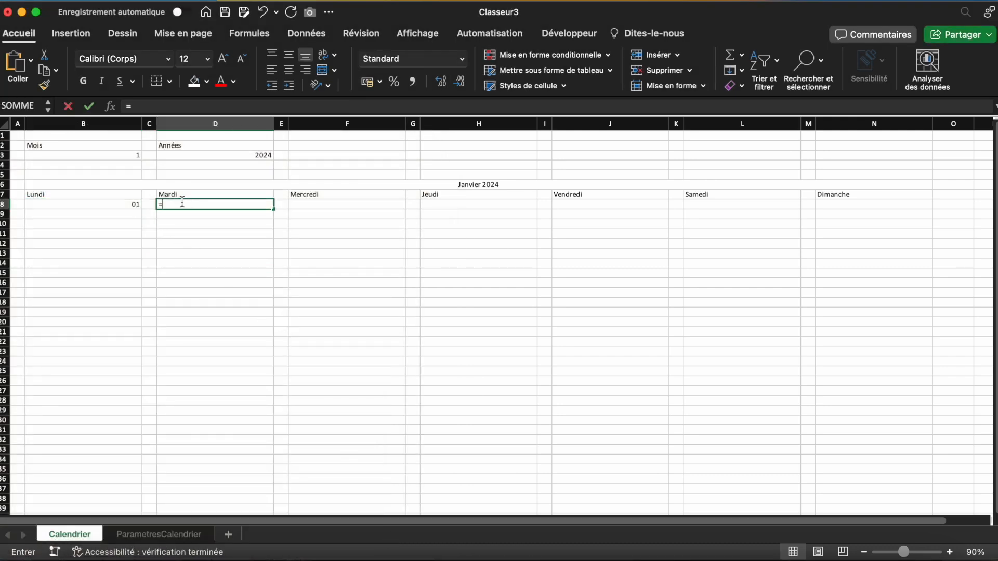
pyautogui.click(124, 203)
pyautogui.write('+1')
pyautogui.press('Return')
# Copy the D8 formula into F8, H8, J8, L8 and N8, under Mercredi through Dimanche.
pyautogui.click(262, 203)
pyautogui.press('super+c')
pyautogui.click(333, 203)
pyautogui.press('super+v')
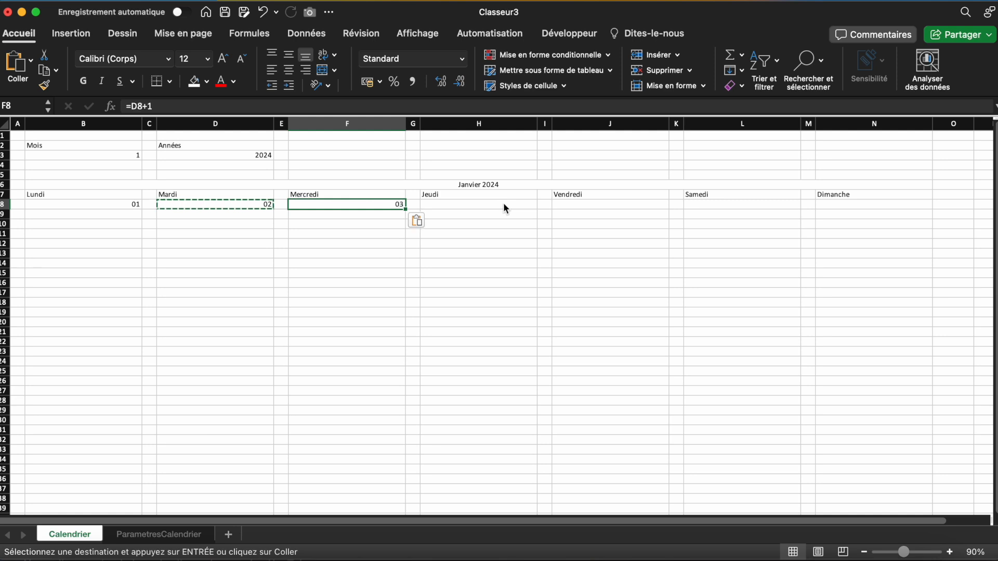
pyautogui.click(503, 203)
pyautogui.press('super+v')
pyautogui.click(586, 205)
pyautogui.press('super+v')
pyautogui.click(731, 205)
pyautogui.press('super+v')
pyautogui.click(843, 205)
pyautogui.press('super+v')
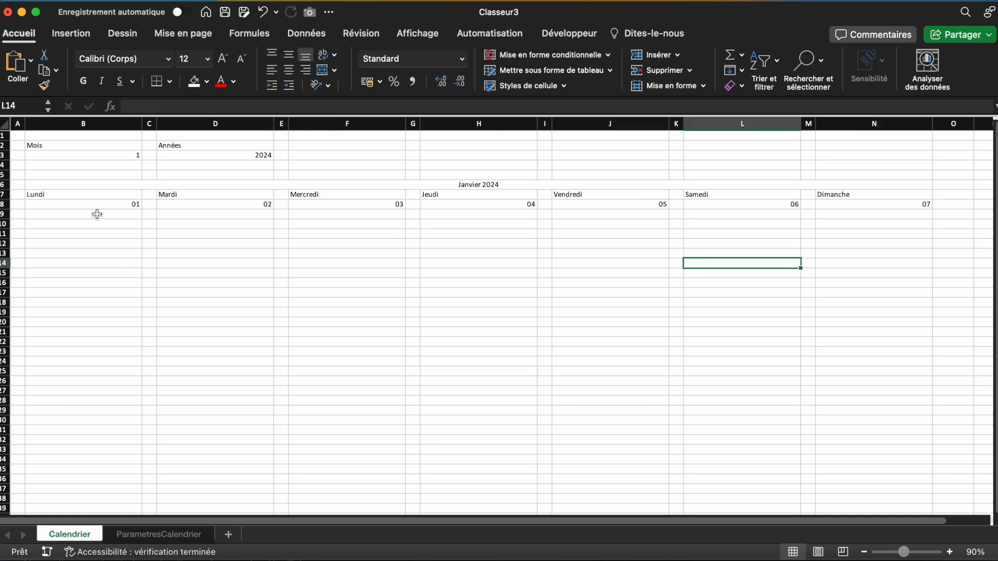
# Fill the Mois and Années heading cells B2 and D2 with light grey.
pyautogui.click(122, 144)
pyautogui.keyDown('super'); pyautogui.click(164, 145); pyautogui.keyUp('super')
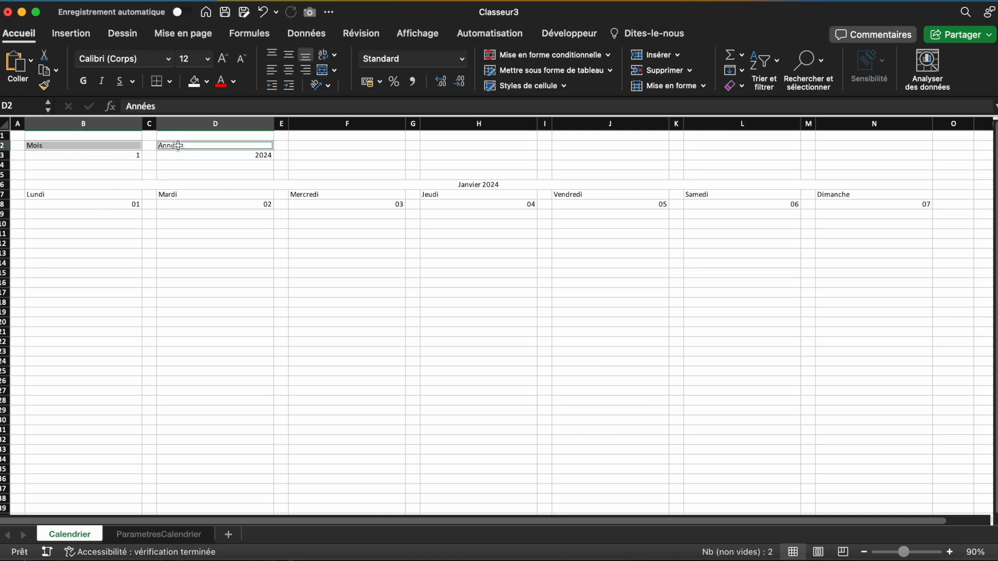
pyautogui.click(207, 82)
pyautogui.click(197, 170)
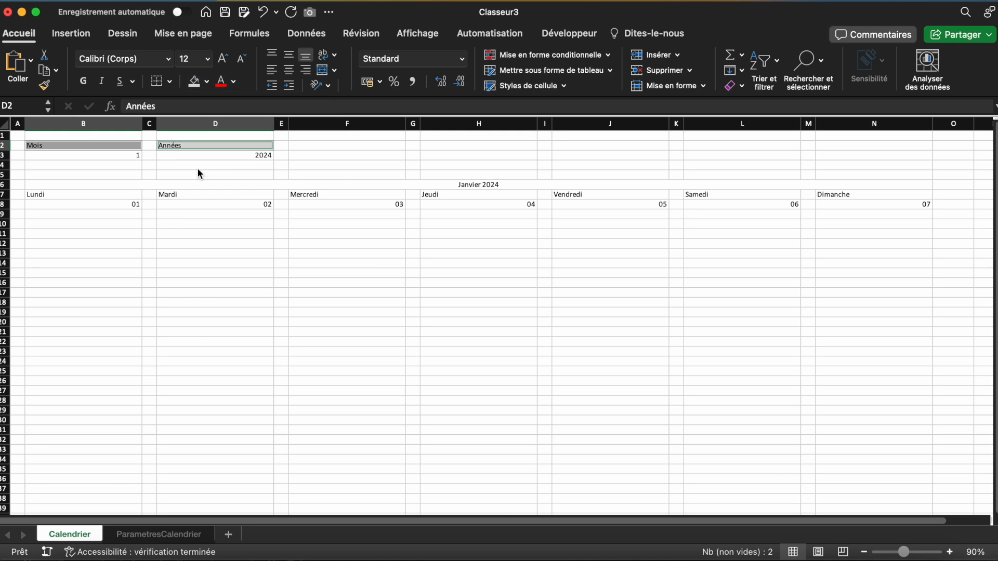
pyautogui.click(193, 234)
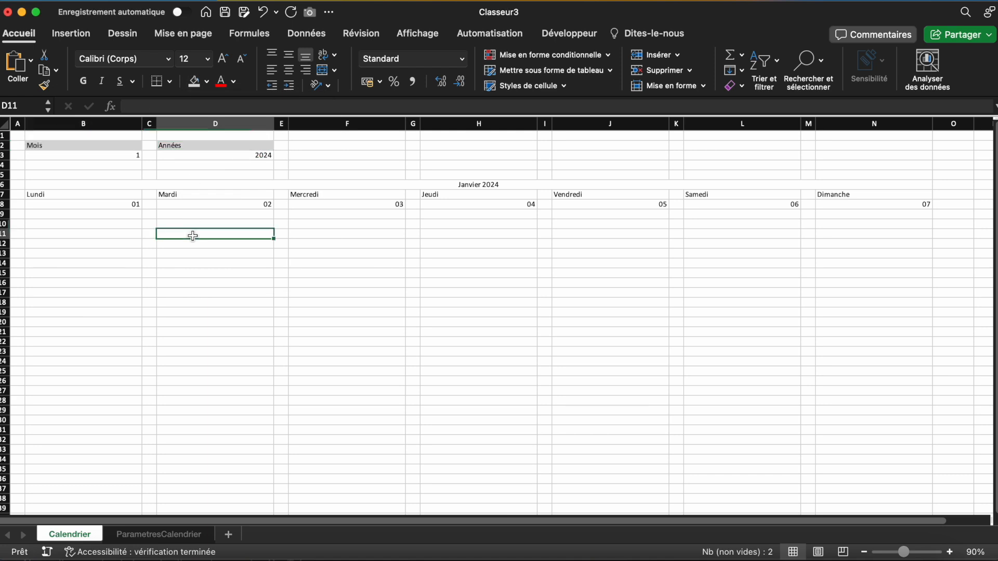
# Apply all borders (Toutes les bordures) to the Mois and Années heading cells.
pyautogui.click(134, 145)
pyautogui.keyDown('super'); pyautogui.click(179, 146); pyautogui.keyUp('super')
pyautogui.click(169, 87)
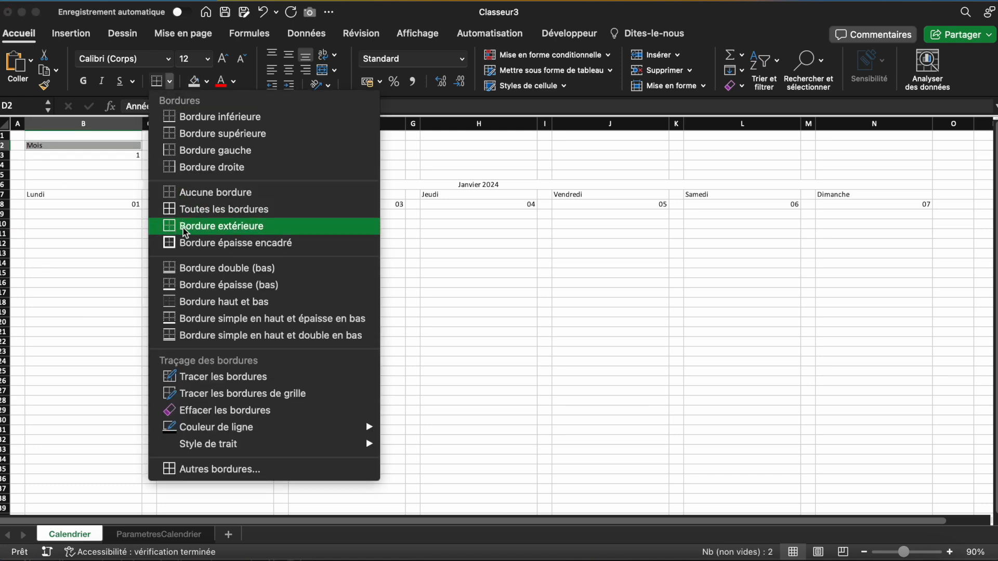
pyautogui.click(216, 206)
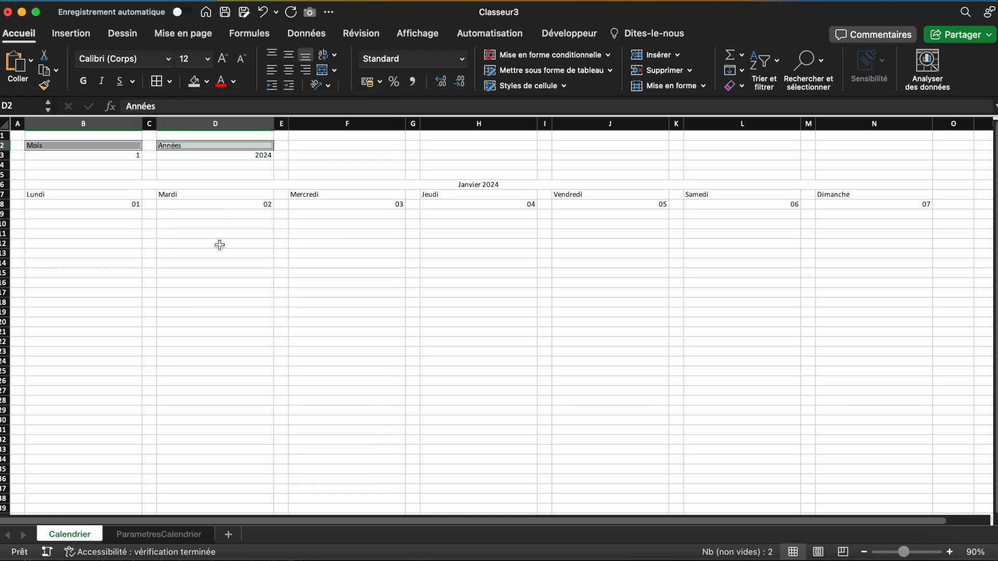
# Set the height of rows 6 and 7, the title and weekday rows, to 25.
pyautogui.click(62, 184)
pyautogui.moveTo(3, 184); pyautogui.dragTo(4, 191)
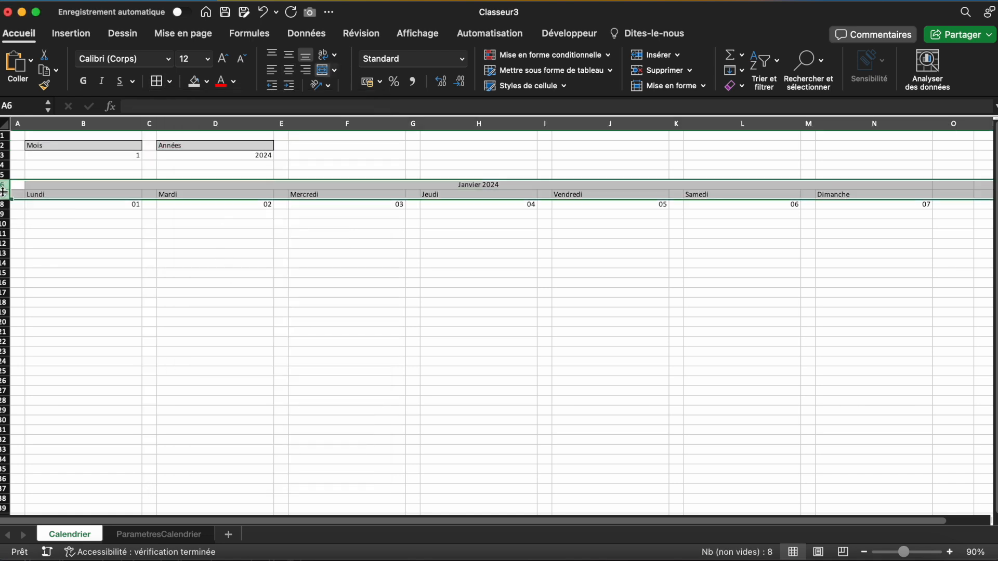
pyautogui.rightClick(4, 191)
pyautogui.click(49, 341)
pyautogui.write('25')
pyautogui.press('Return')
pyautogui.click(586, 342)
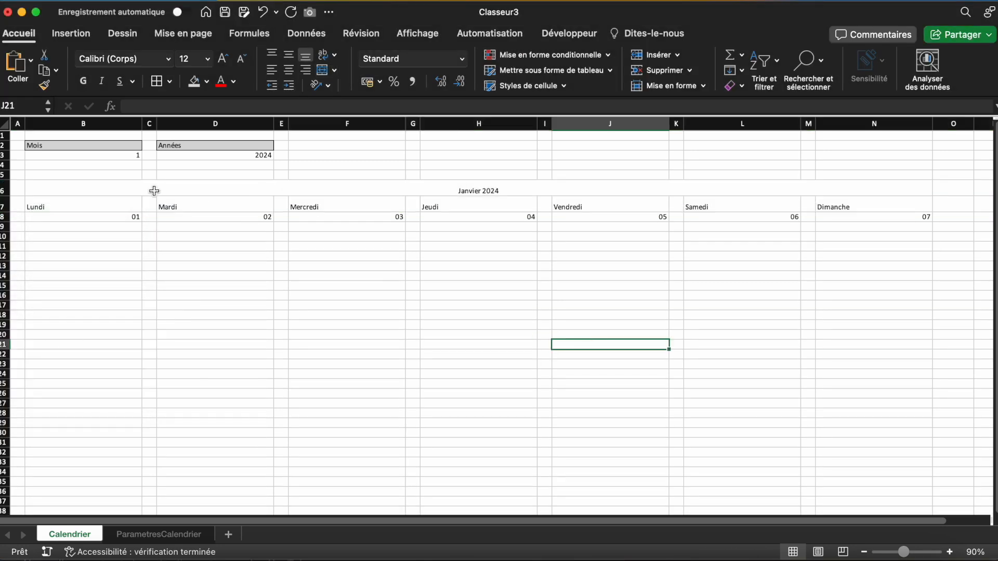
# Align the contents of all cells on the Calendrier sheet vertically to the middle.
pyautogui.press('super+a')
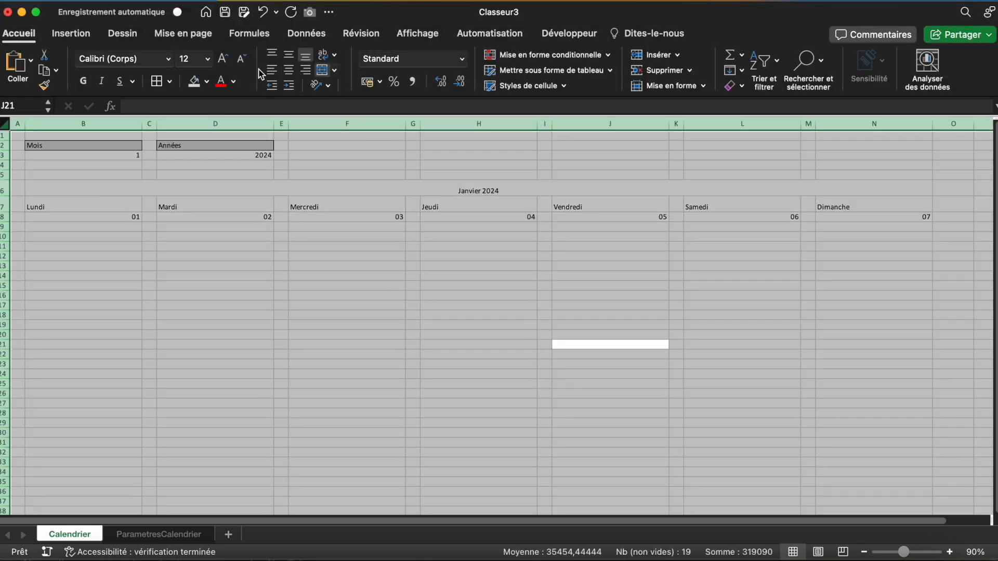
pyautogui.click(290, 60)
pyautogui.click(334, 309)
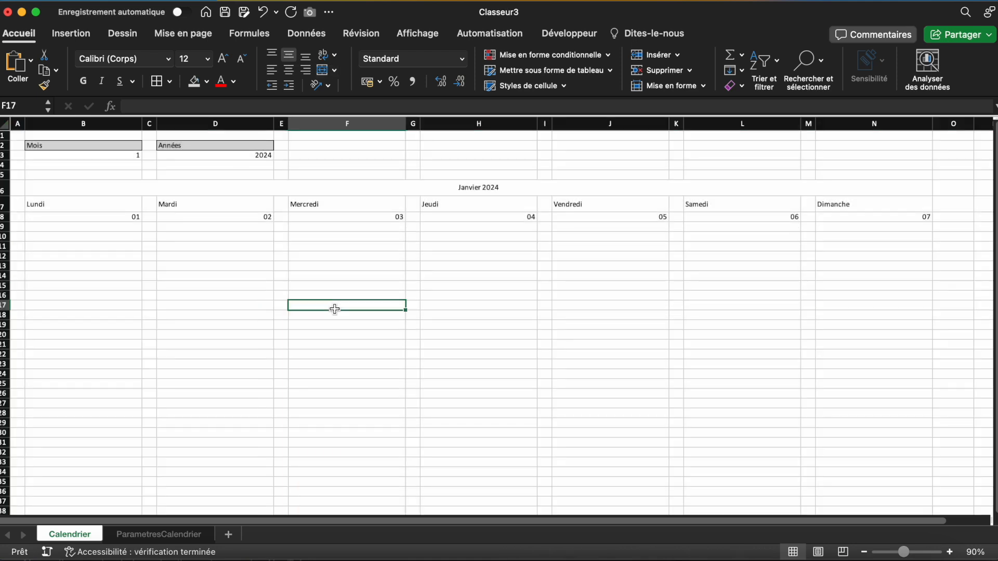
# Center the weekday headings Lundi through Dimanche in row 7 horizontally.
pyautogui.click(99, 201)
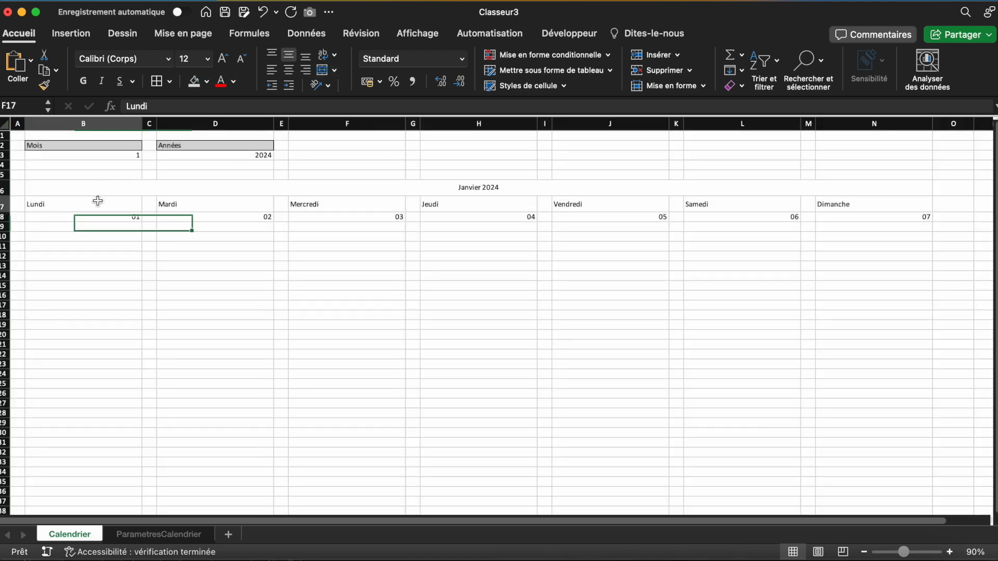
pyautogui.keyDown('super'); pyautogui.click(212, 203); pyautogui.keyUp('super')
pyautogui.keyDown('super'); pyautogui.click(329, 209); pyautogui.keyUp('super')
pyautogui.keyDown('super'); pyautogui.click(474, 201); pyautogui.keyUp('super')
pyautogui.keyDown('super'); pyautogui.click(600, 202); pyautogui.keyUp('super')
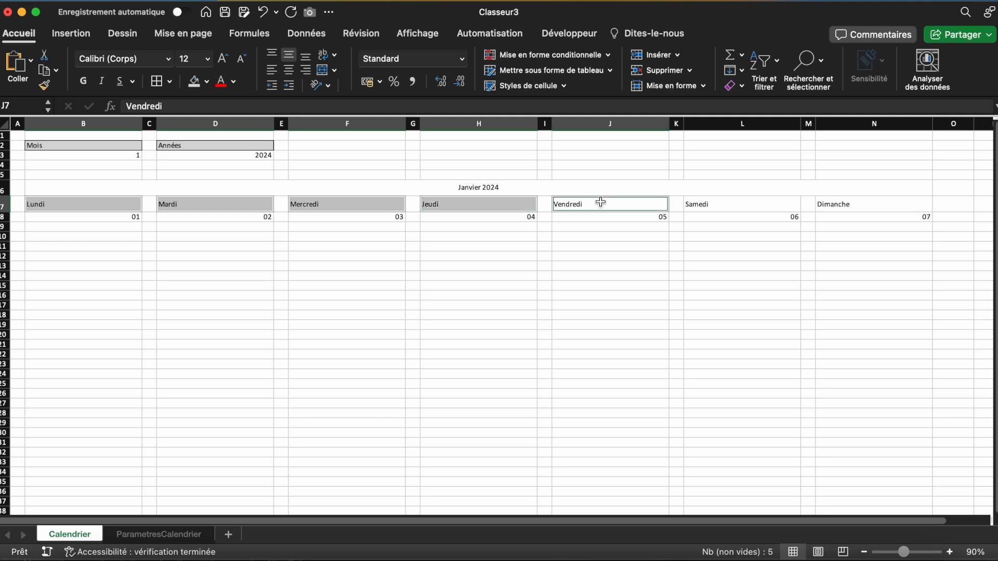
pyautogui.keyDown('super'); pyautogui.click(719, 204); pyautogui.keyUp('super')
pyautogui.keyDown('super'); pyautogui.click(842, 204); pyautogui.keyUp('super')
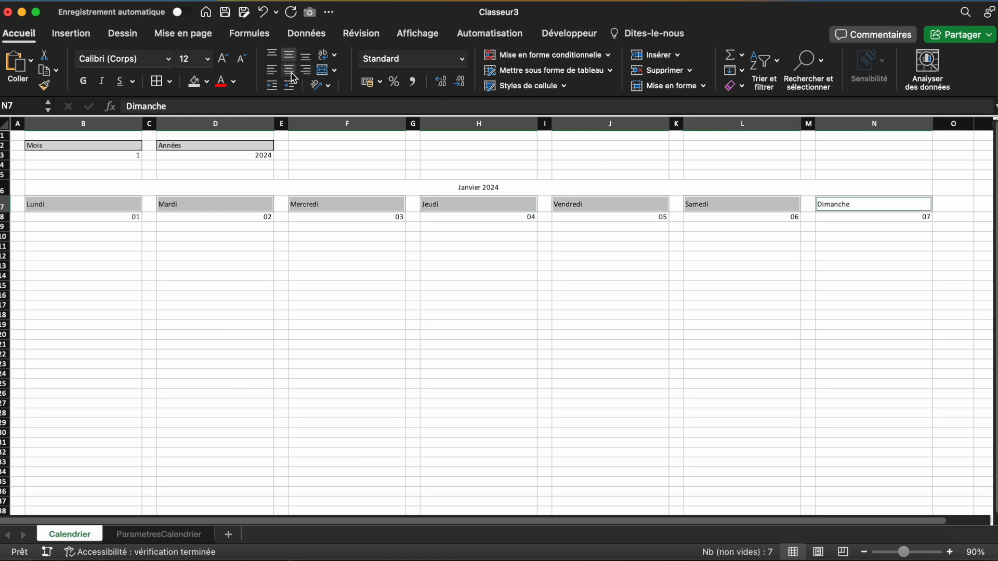
pyautogui.click(289, 70)
# Give the merged month title in B6 a dark orange fill and white text.
pyautogui.click(305, 180)
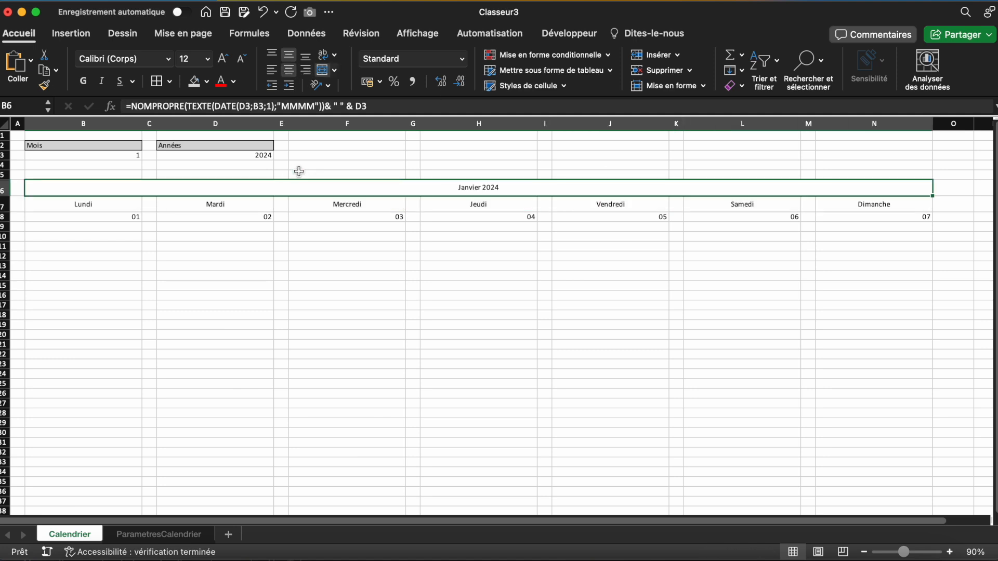
pyautogui.click(207, 81)
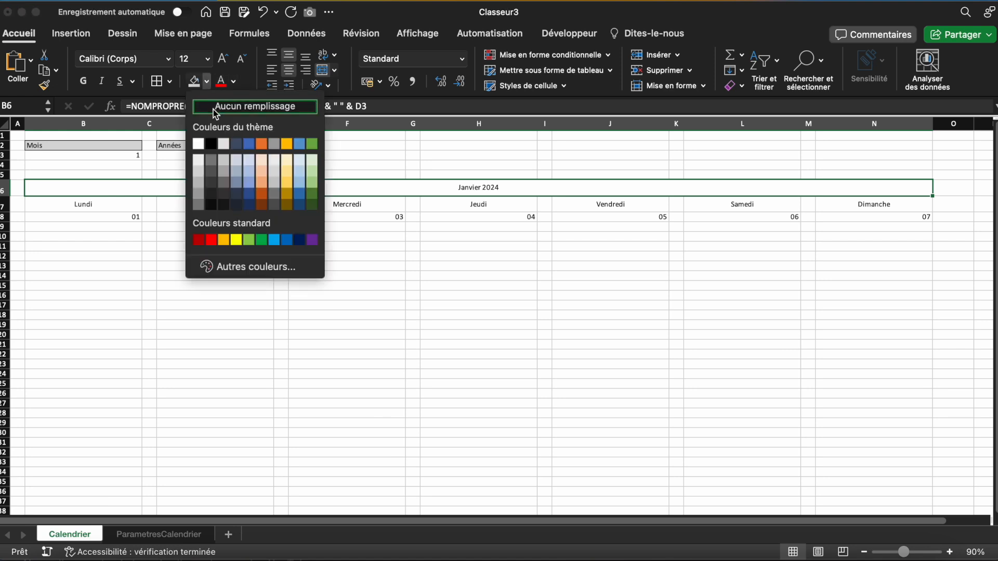
pyautogui.click(263, 197)
pyautogui.click(234, 82)
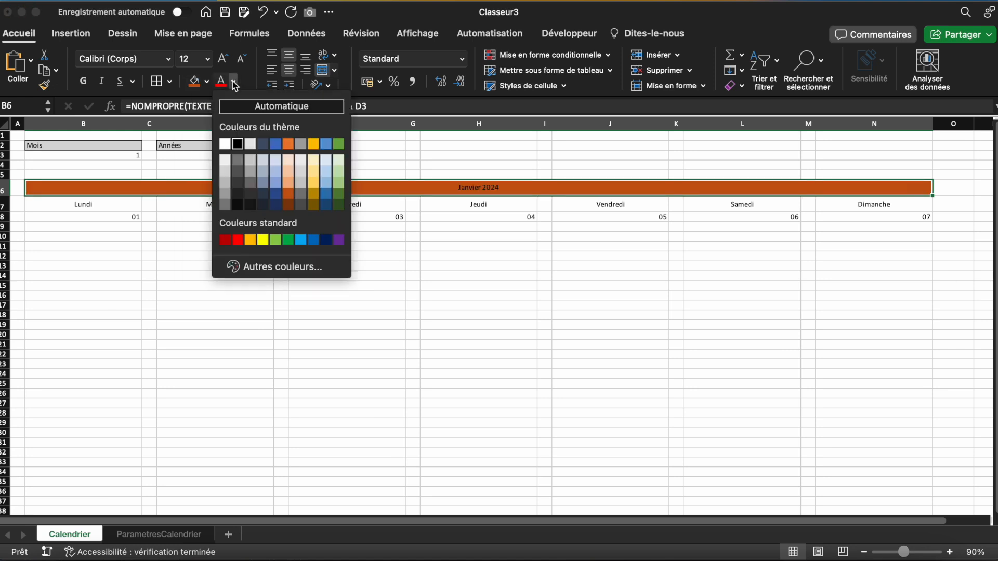
pyautogui.click(224, 144)
# Increase the month title's font size to 18 and make it bold.
pyautogui.click(222, 59)
pyautogui.click(222, 58)
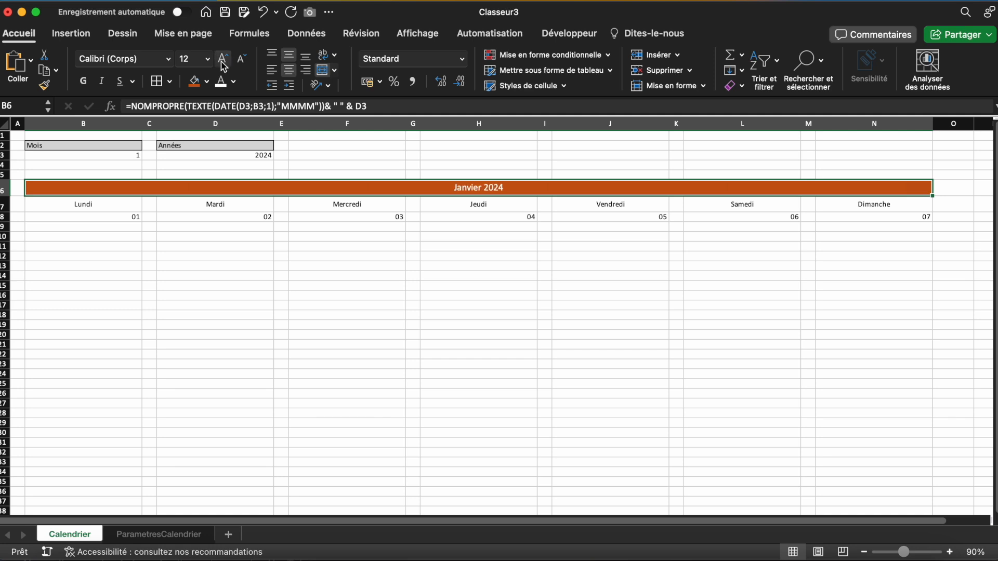
pyautogui.click(223, 58)
pyautogui.click(82, 82)
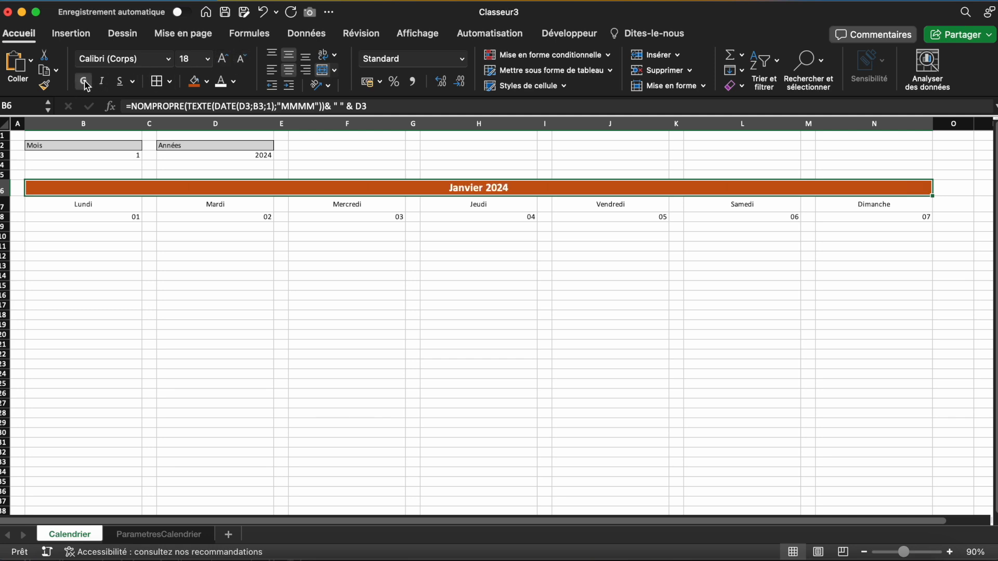
# Make the weekday headings Lundi through Dimanche in row 7 bold with white text.
pyautogui.click(91, 207)
pyautogui.keyDown('super'); pyautogui.click(162, 206); pyautogui.keyUp('super')
pyautogui.keyDown('super'); pyautogui.click(327, 204); pyautogui.keyUp('super')
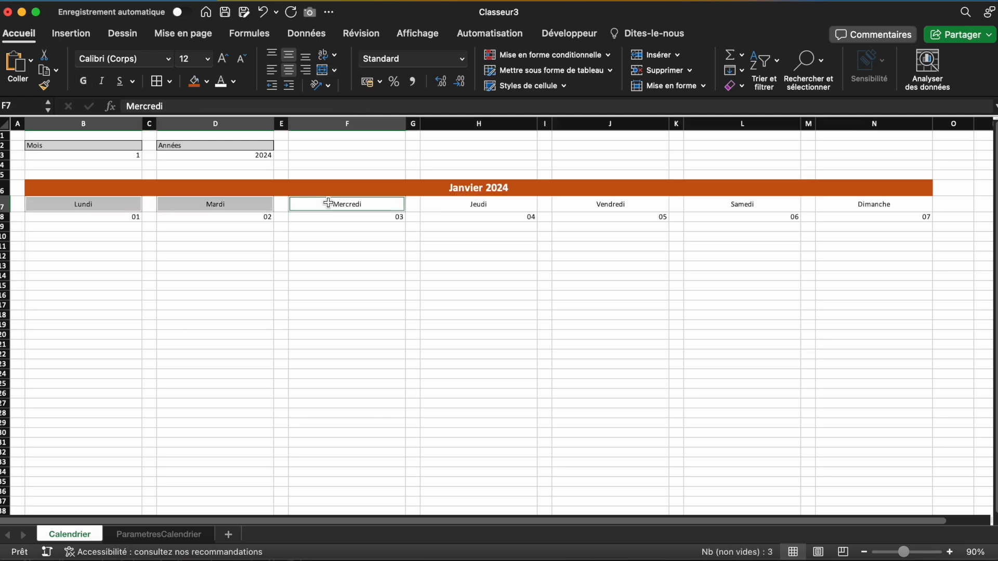
pyautogui.keyDown('super'); pyautogui.click(449, 205); pyautogui.keyUp('super')
pyautogui.keyDown('super'); pyautogui.click(642, 202); pyautogui.keyUp('super')
pyautogui.keyDown('super'); pyautogui.click(745, 204); pyautogui.keyUp('super')
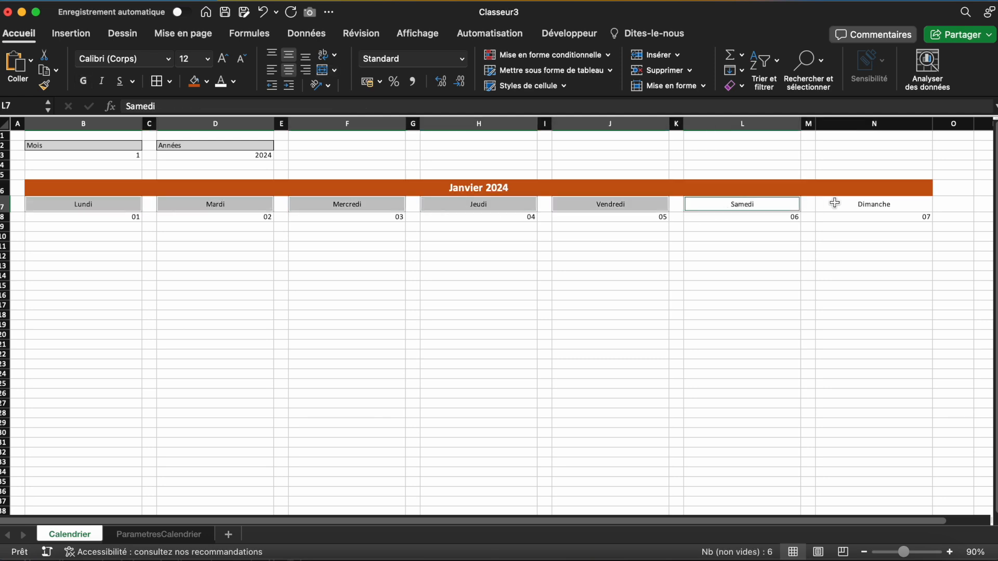
pyautogui.keyDown('super'); pyautogui.click(825, 203); pyautogui.keyUp('super')
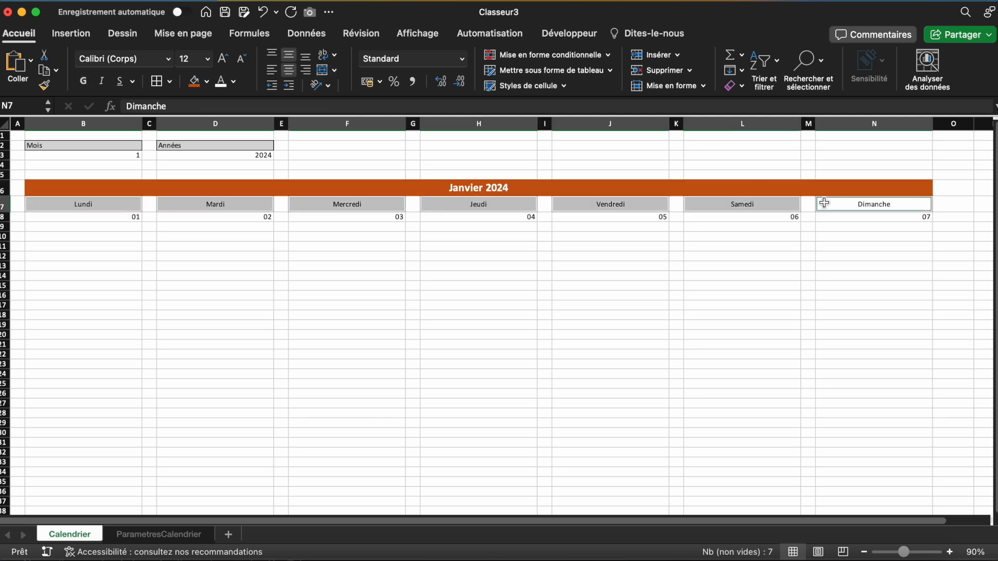
pyautogui.click(222, 86)
pyautogui.press('super+b')
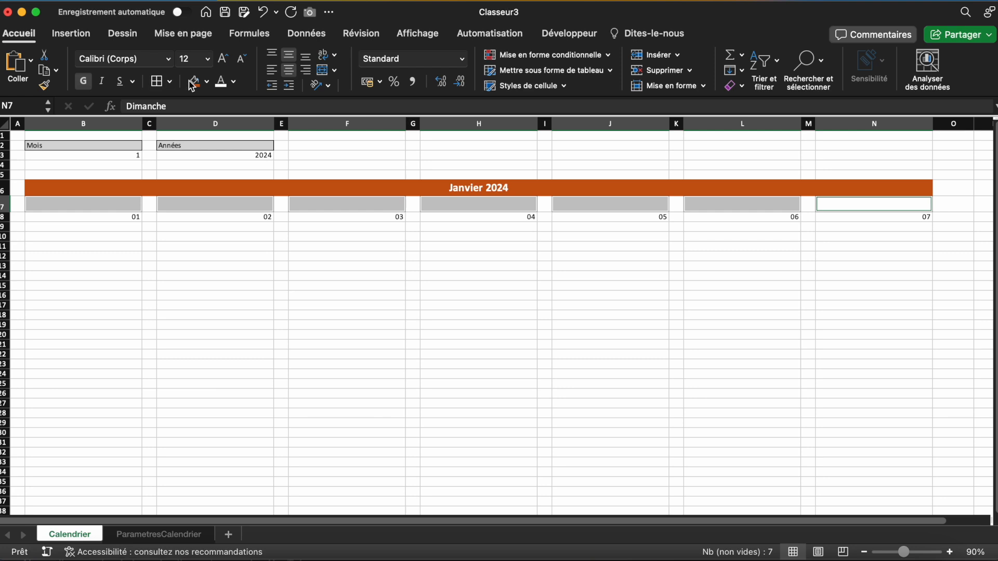
pyautogui.click(222, 84)
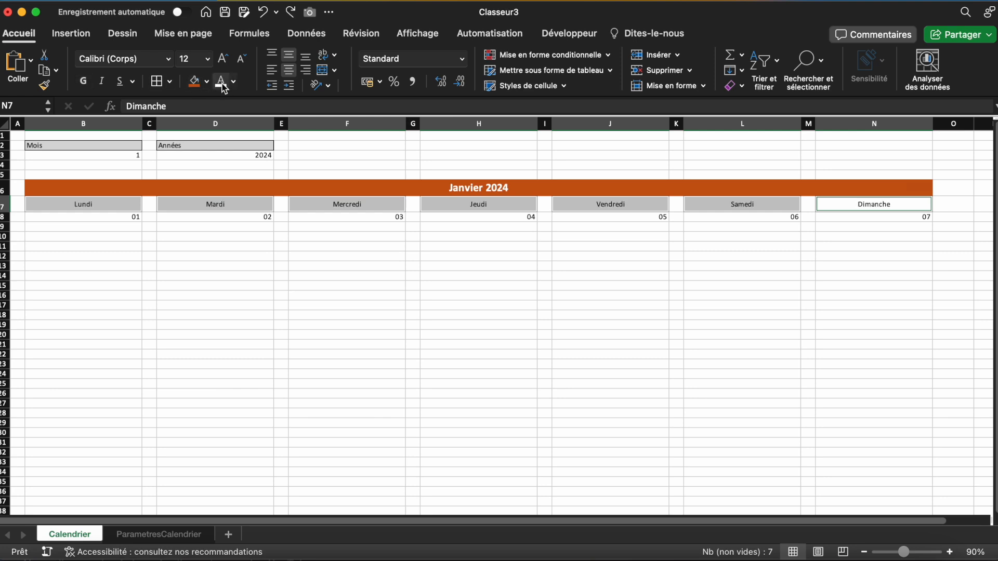
pyautogui.press('super+z')
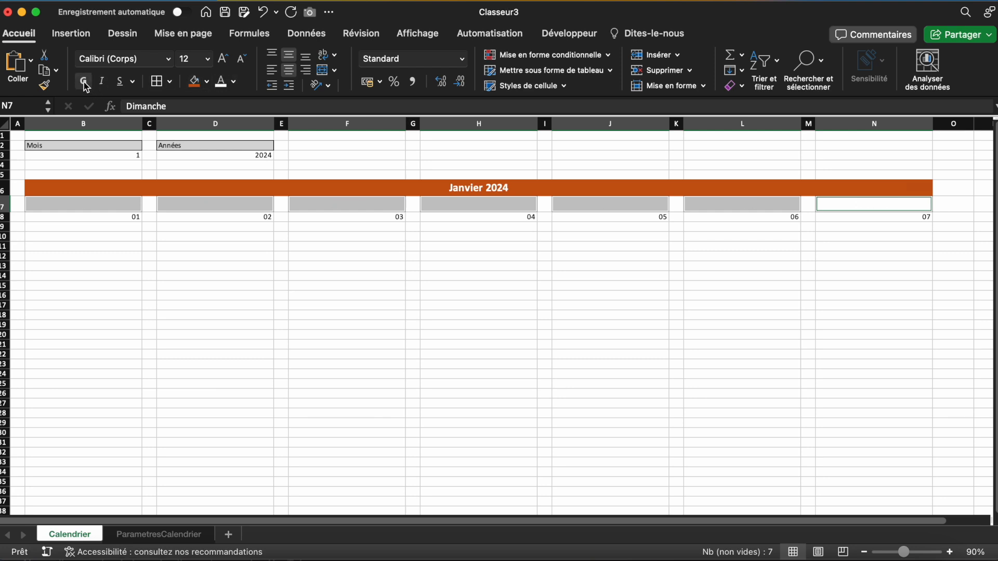
# Fill the weekday heading cells in row 7 with dark blue.
pyautogui.click(207, 81)
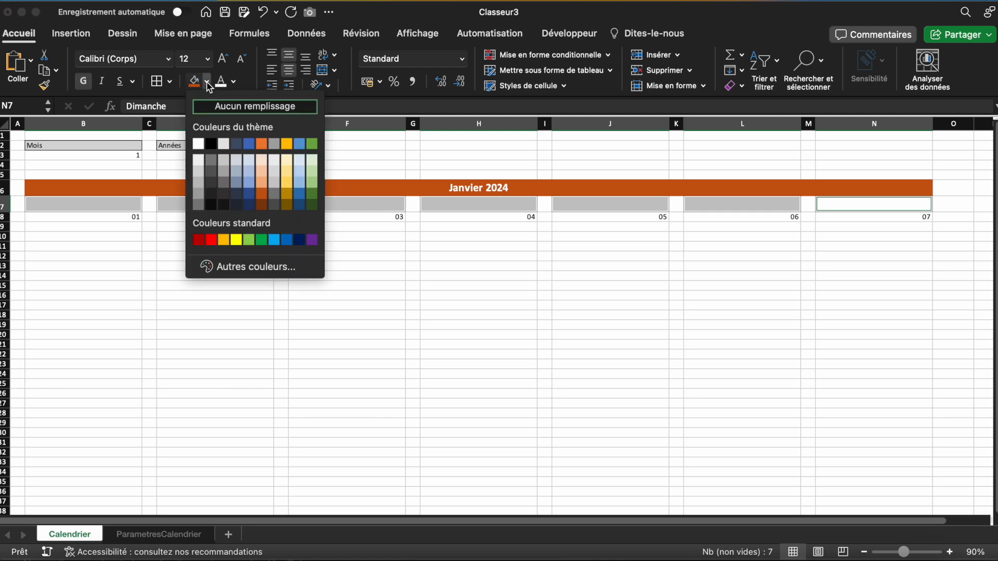
pyautogui.click(249, 194)
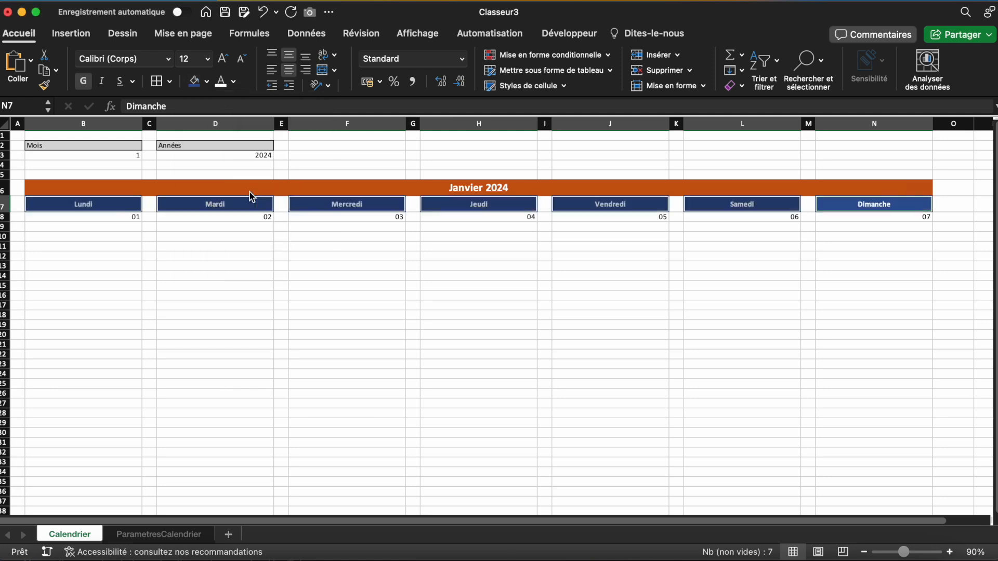
pyautogui.click(239, 274)
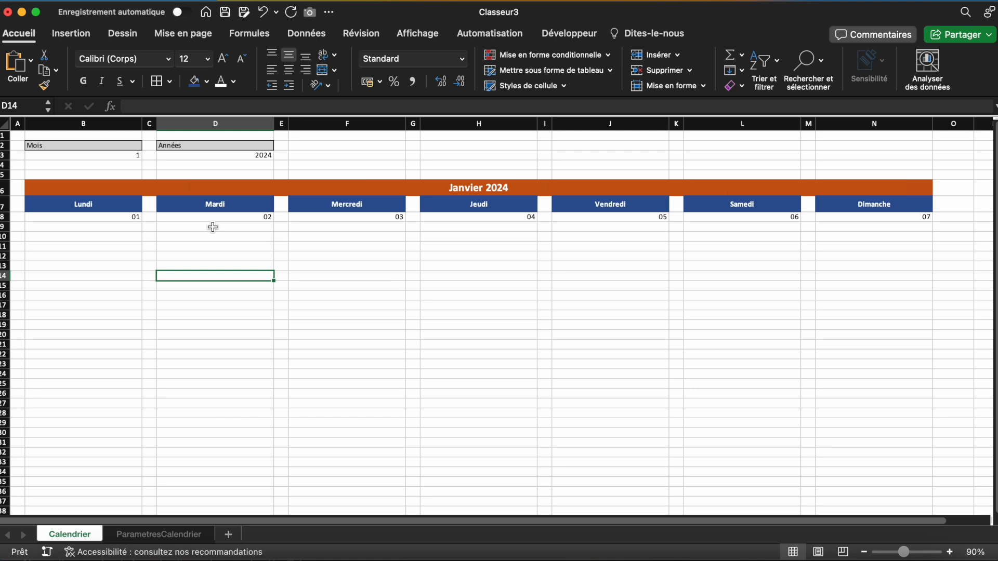
# Give the seven date cells in row 8, under Lundi through Dimanche, a light blue fill.
pyautogui.click(97, 217)
pyautogui.keyDown('super'); pyautogui.click(211, 218); pyautogui.keyUp('super')
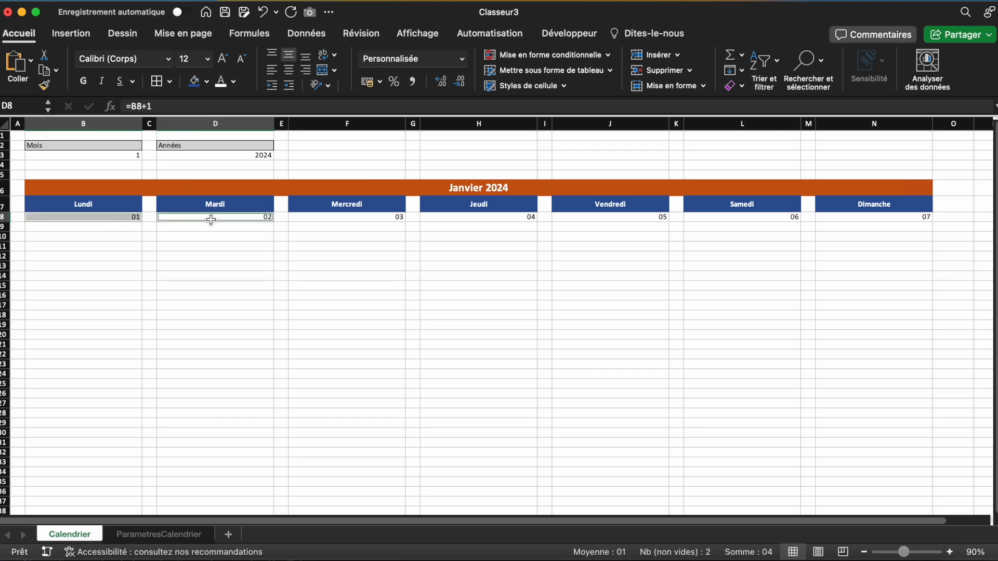
pyautogui.keyDown('super'); pyautogui.click(347, 217); pyautogui.keyUp('super')
pyautogui.keyDown('super'); pyautogui.click(460, 217); pyautogui.keyUp('super')
pyautogui.keyDown('super'); pyautogui.click(590, 217); pyautogui.keyUp('super')
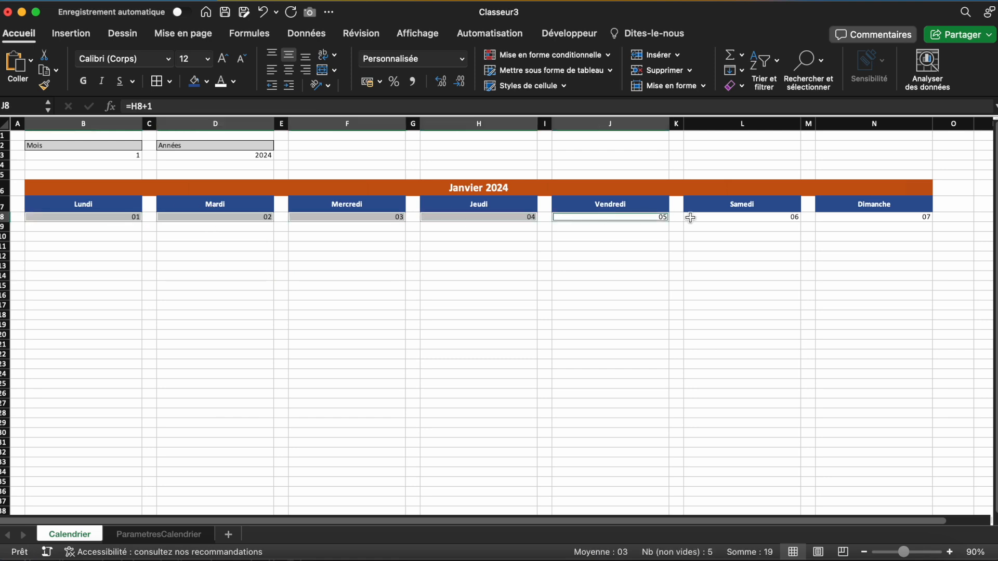
pyautogui.keyDown('super'); pyautogui.click(696, 217); pyautogui.keyUp('super')
pyautogui.keyDown('super'); pyautogui.click(846, 217); pyautogui.keyUp('super')
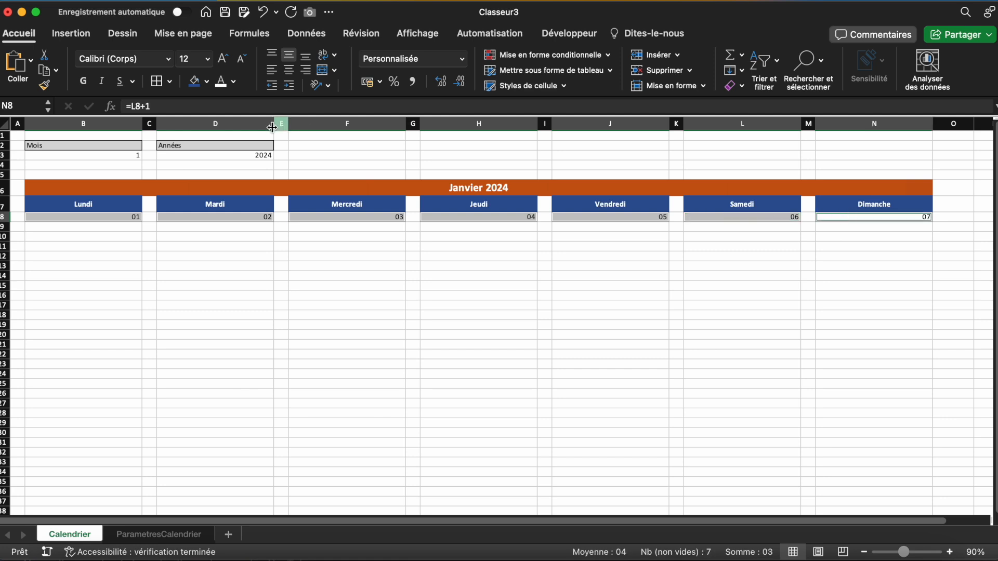
pyautogui.click(207, 83)
pyautogui.click(300, 163)
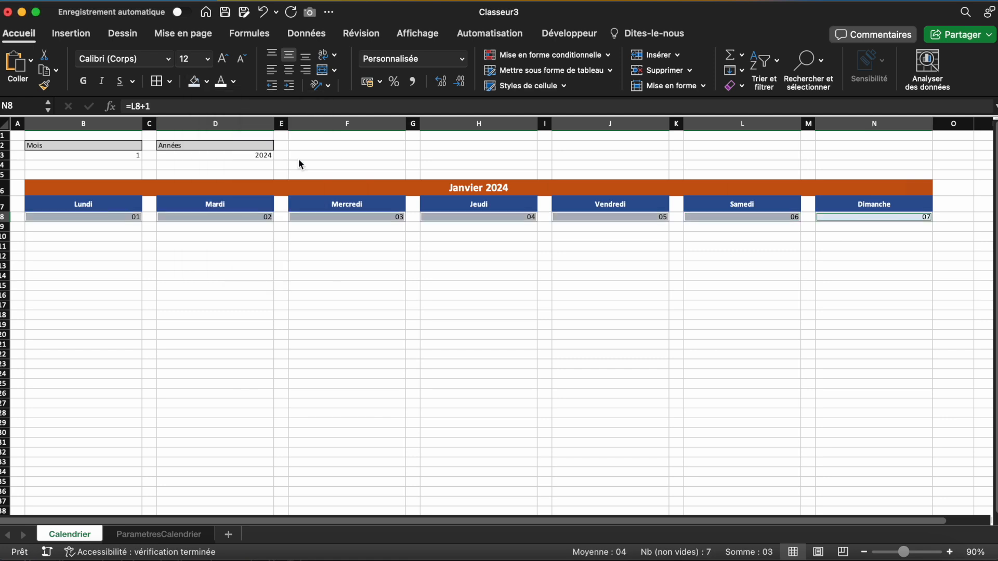
pyautogui.click(310, 276)
pyautogui.click(348, 155)
# Set the height of rows 9 and 10 to 40.
pyautogui.click(2, 226)
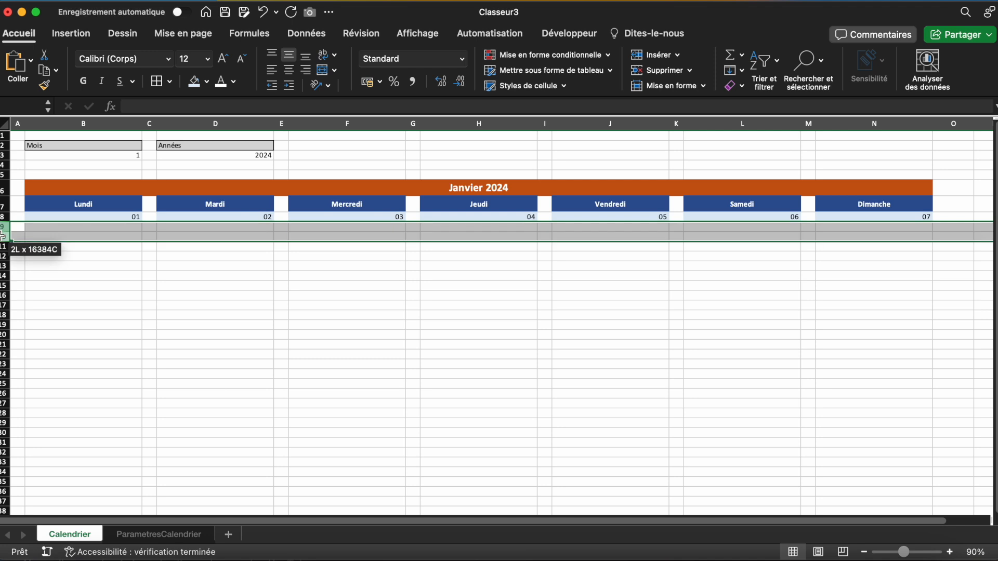
pyautogui.rightClick(3, 230)
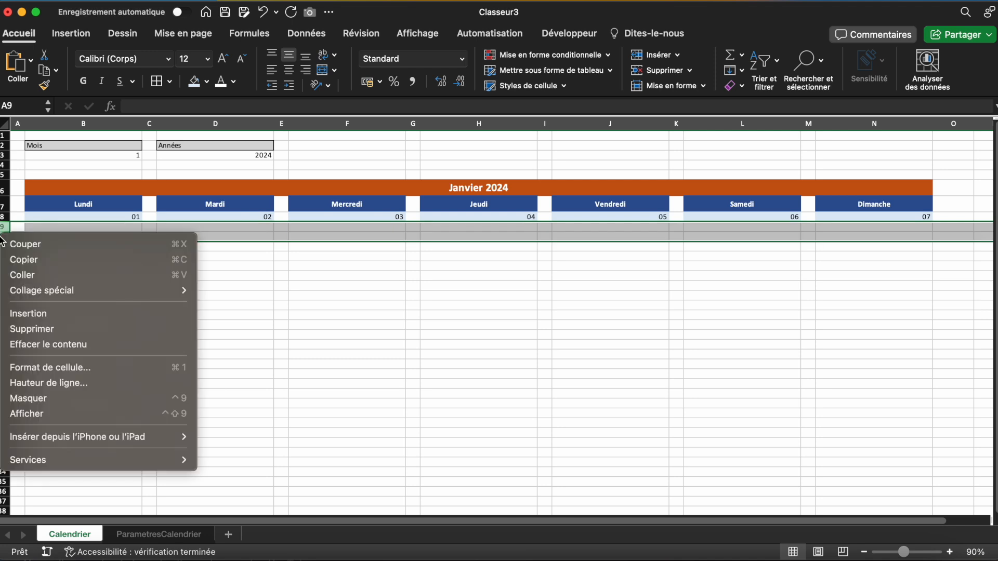
pyautogui.click(54, 383)
pyautogui.write('40')
pyautogui.press('Return')
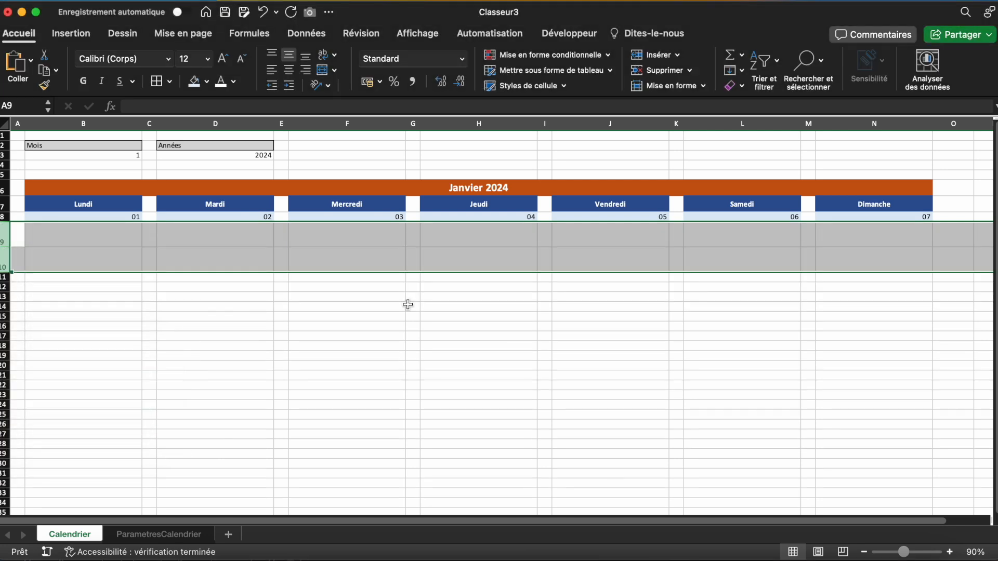
pyautogui.click(410, 305)
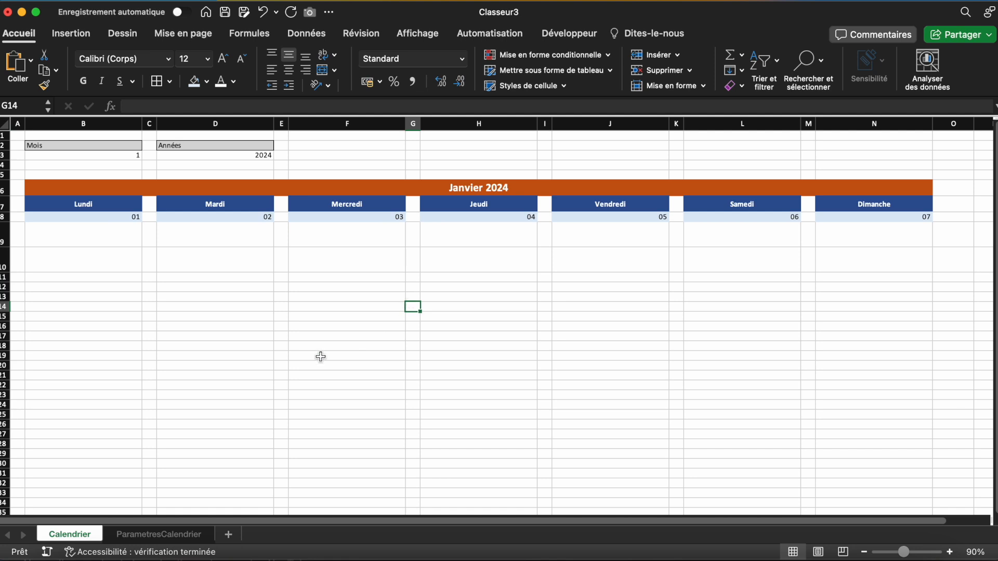
# Copy the first week block, rows 8 to 10, and paste it starting at row 11.
pyautogui.click(2, 204)
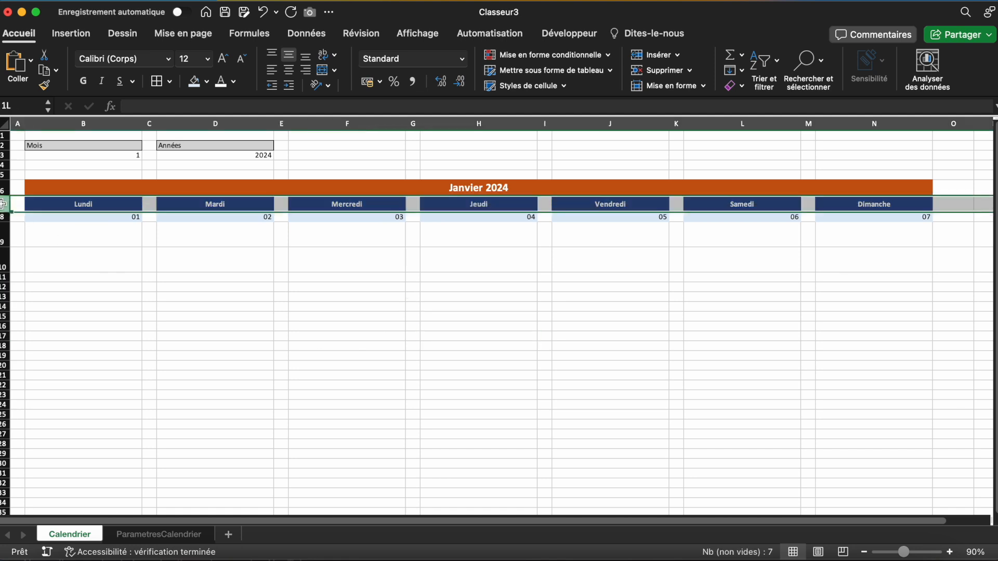
pyautogui.moveTo(3, 216); pyautogui.dragTo(3, 252)
pyautogui.press('super+c')
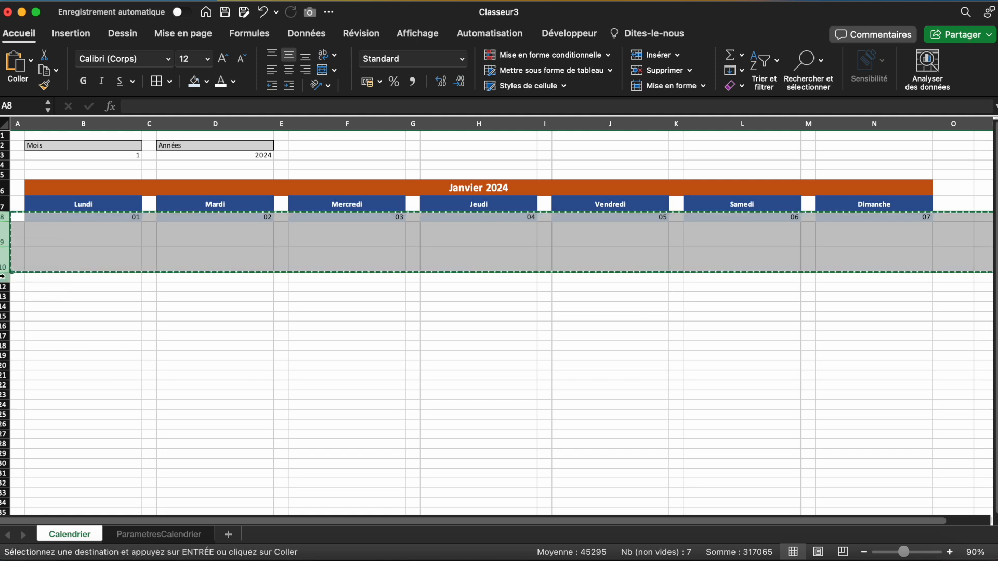
pyautogui.click(3, 277)
pyautogui.press('super+v')
pyautogui.press('Escape')
pyautogui.click(89, 377)
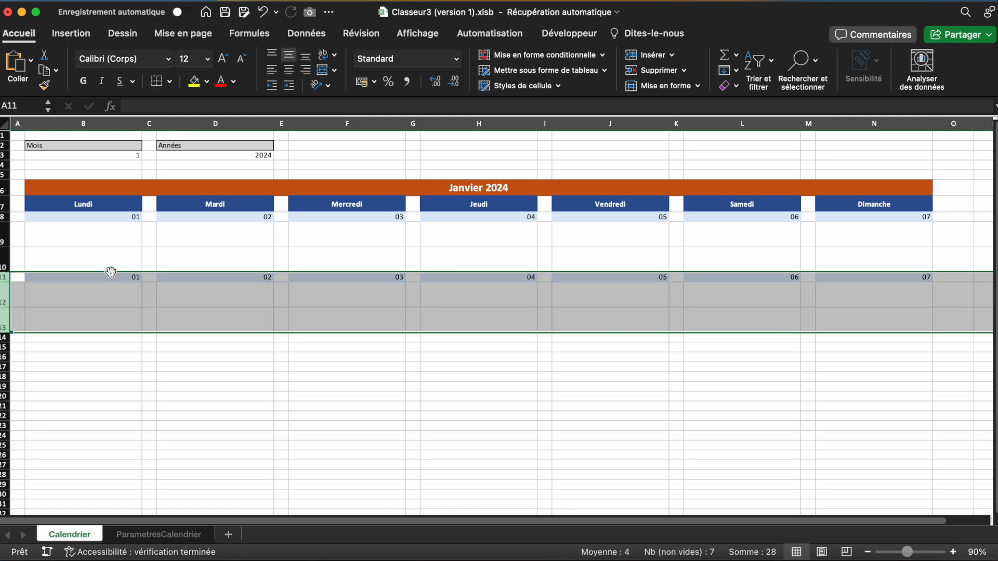
# Replace the formula in B11 with =B8+7 so the second week follows the first.
pyautogui.click(110, 279)
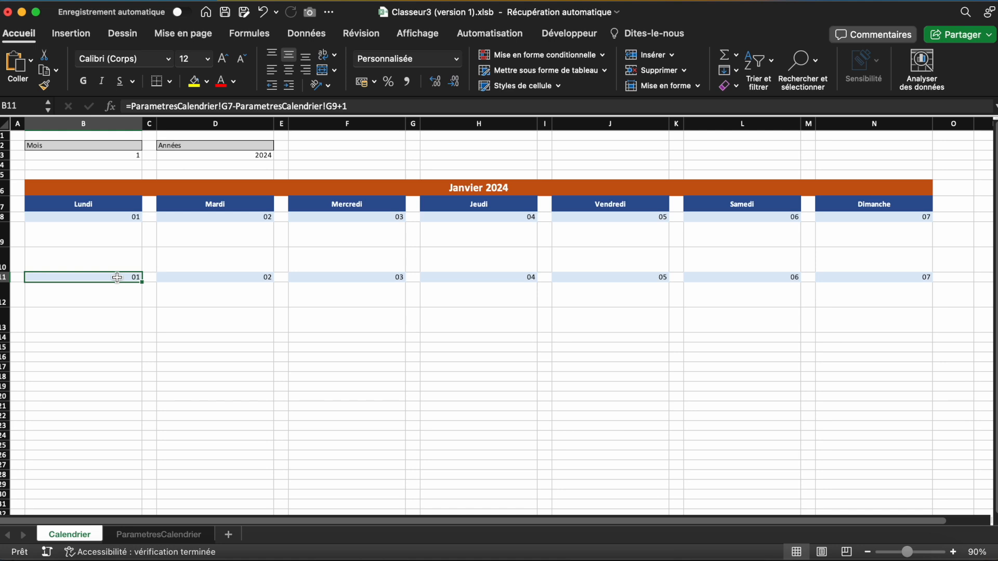
pyautogui.write('=')
pyautogui.click(125, 218)
pyautogui.write('+7')
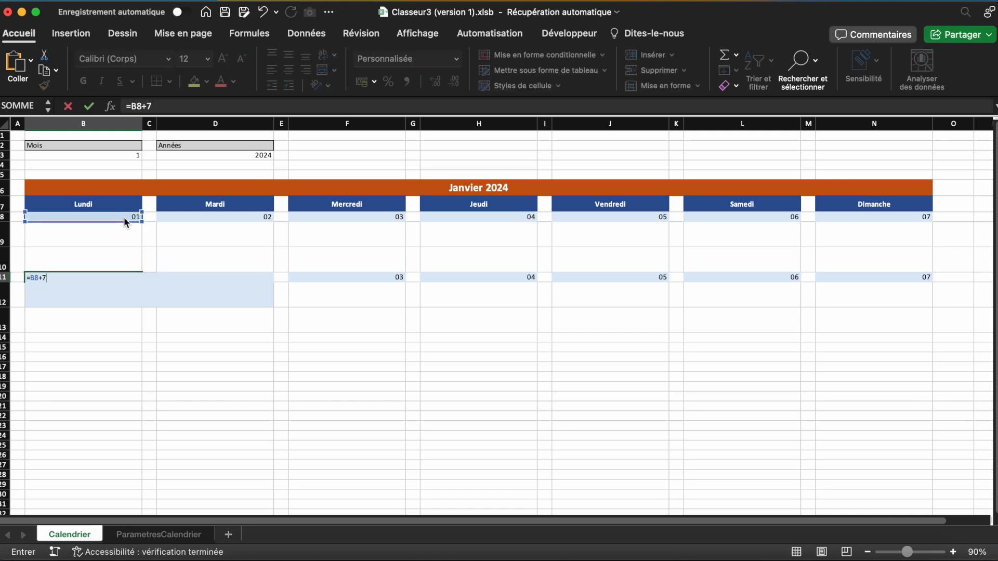
pyautogui.press('Return')
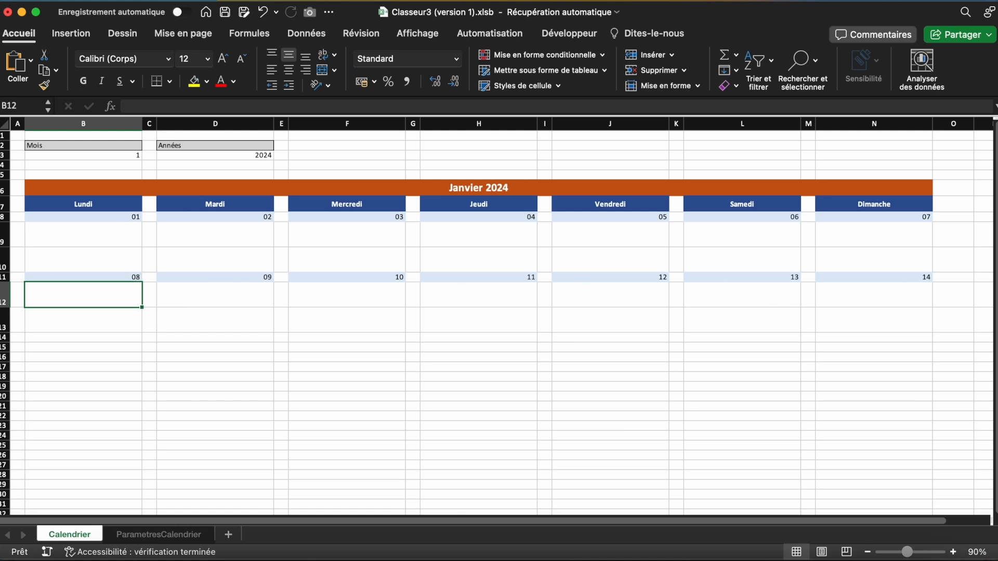
# Copy the second week block, rows 11 to 13, and paste it at rows 14, 17, 20 and 23.
pyautogui.moveTo(3, 279); pyautogui.dragTo(3, 328)
pyautogui.press('super+c')
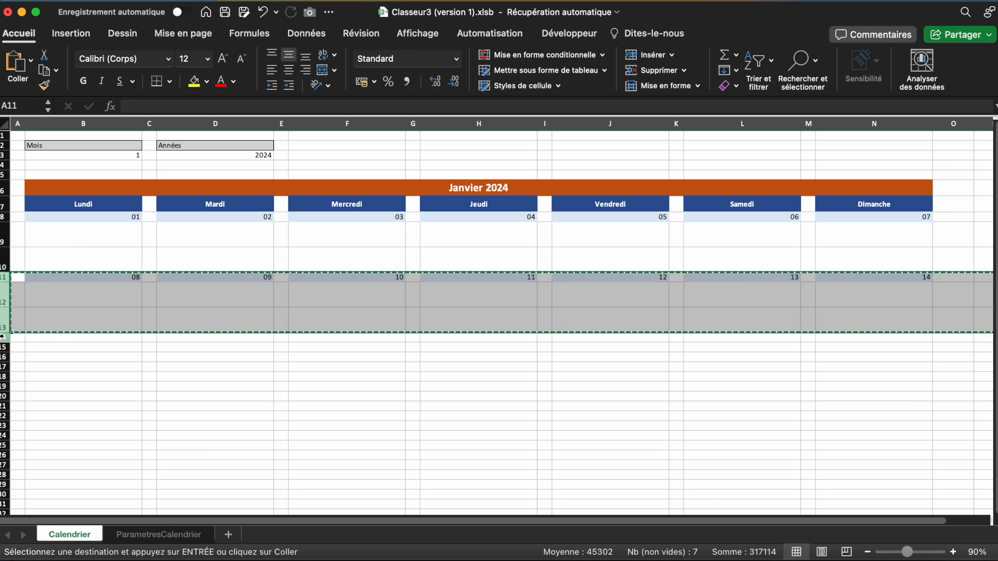
pyautogui.click(6, 338)
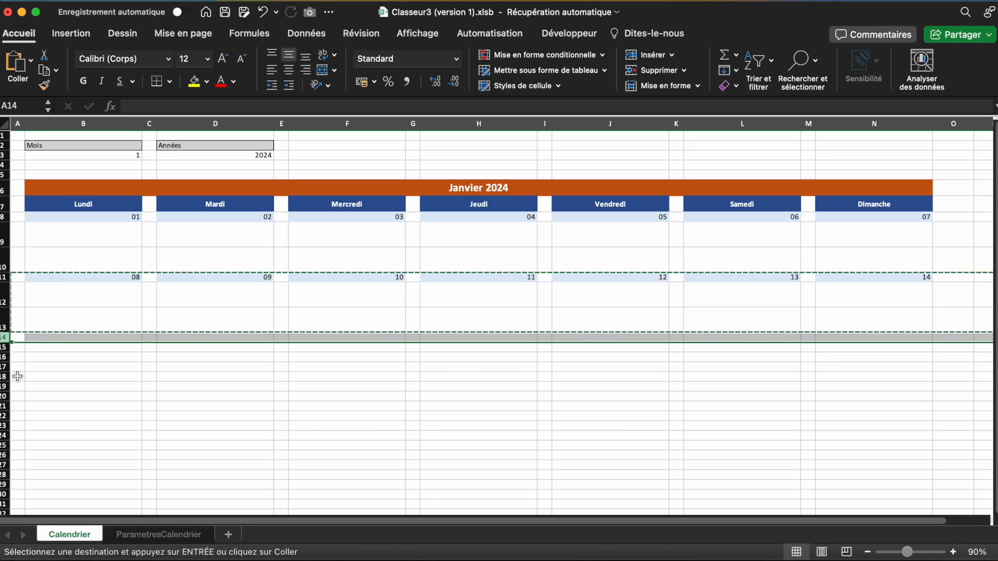
pyautogui.press('super+v')
pyautogui.moveTo(3, 393); pyautogui.dragTo(3, 395)
pyautogui.click(3, 397)
pyautogui.press('super+v')
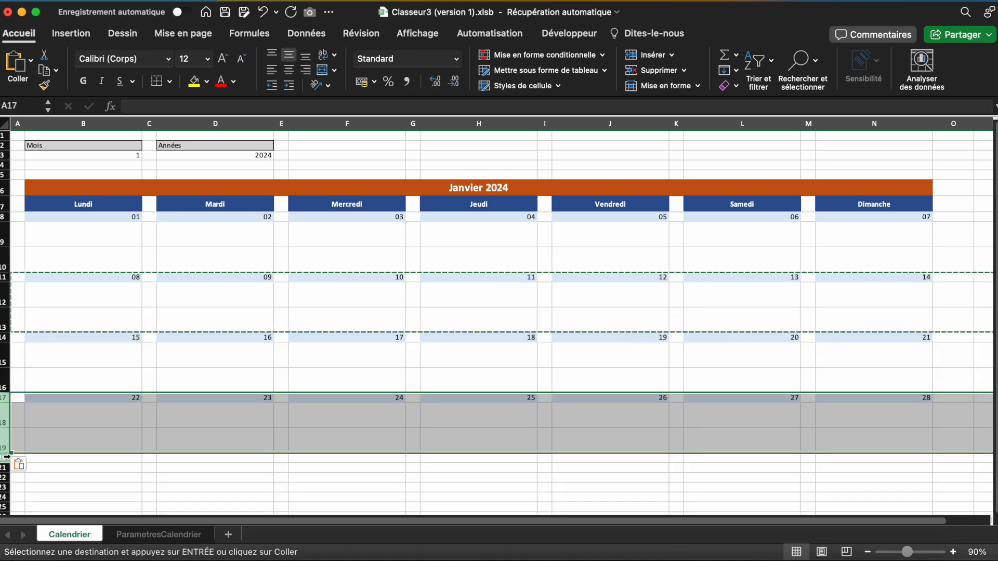
pyautogui.click(4, 458)
pyautogui.press('super+v')
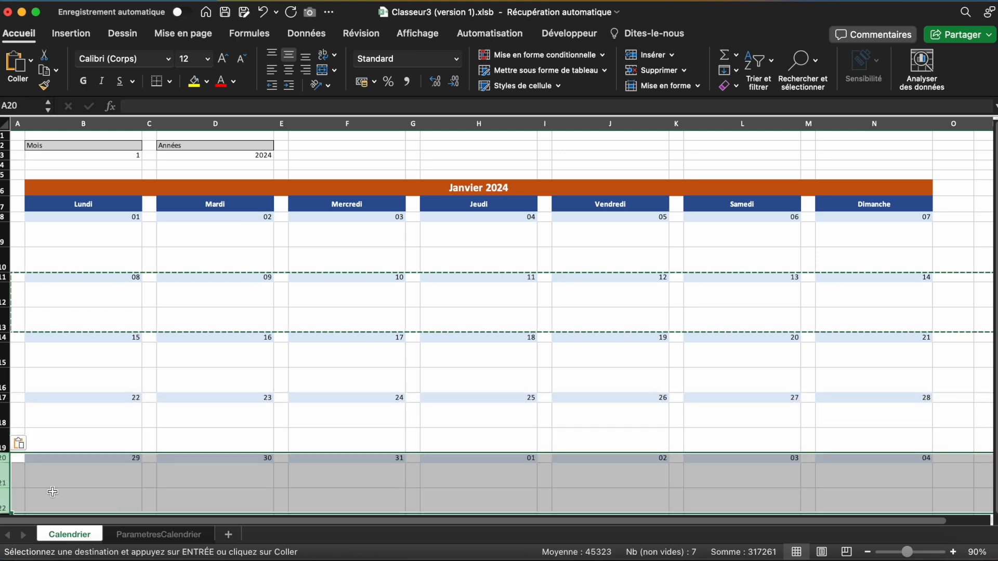
pyautogui.scroll(-3, 48, 491)
pyautogui.click(4, 373)
pyautogui.press('super+v')
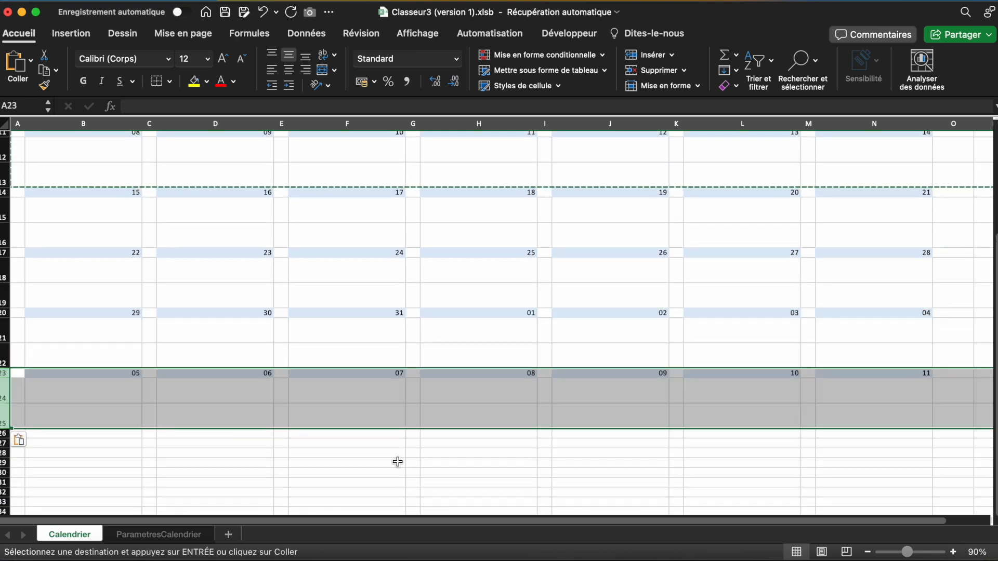
pyautogui.click(407, 470)
pyautogui.press('Escape')
# Test the calendar by switching the month in B3 to 2, checking the dates, and returning it to 1.
pyautogui.scroll(3, 407, 471)
pyautogui.scroll(1, 406, 472)
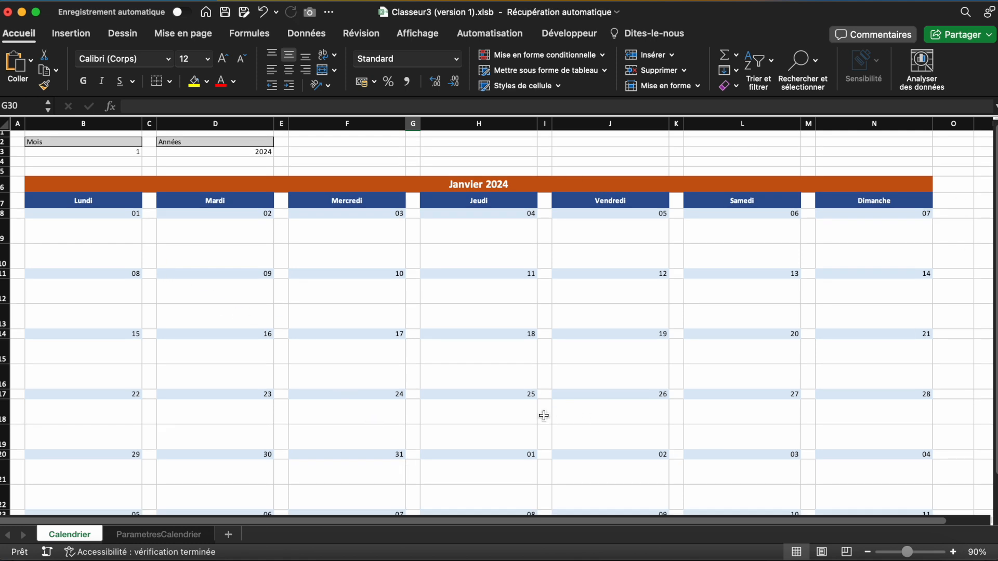
pyautogui.scroll(-3, 543, 414)
pyautogui.scroll(3, 575, 405)
pyautogui.scroll(1, 112, 143)
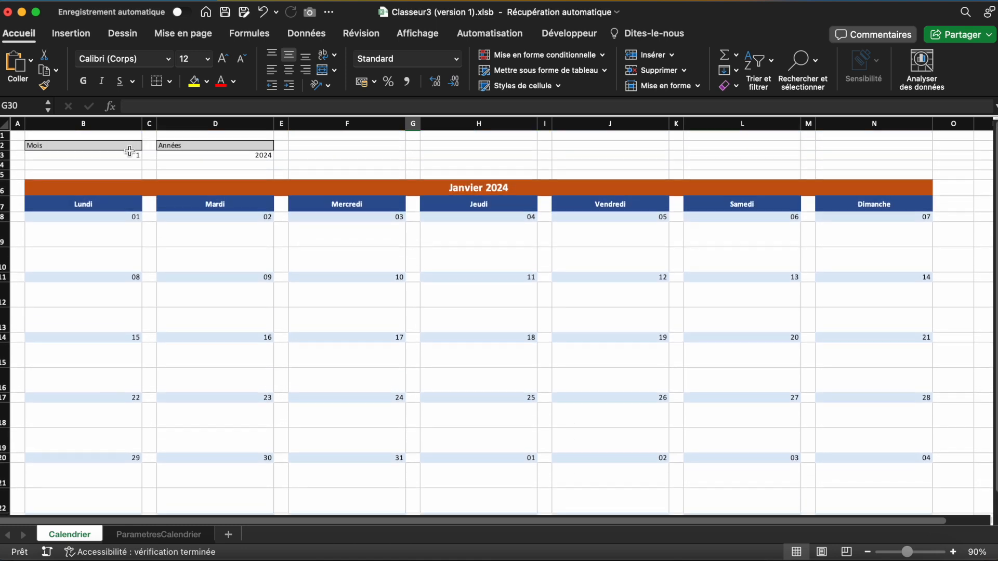
pyautogui.click(133, 155)
pyautogui.click(145, 154)
pyautogui.click(134, 180)
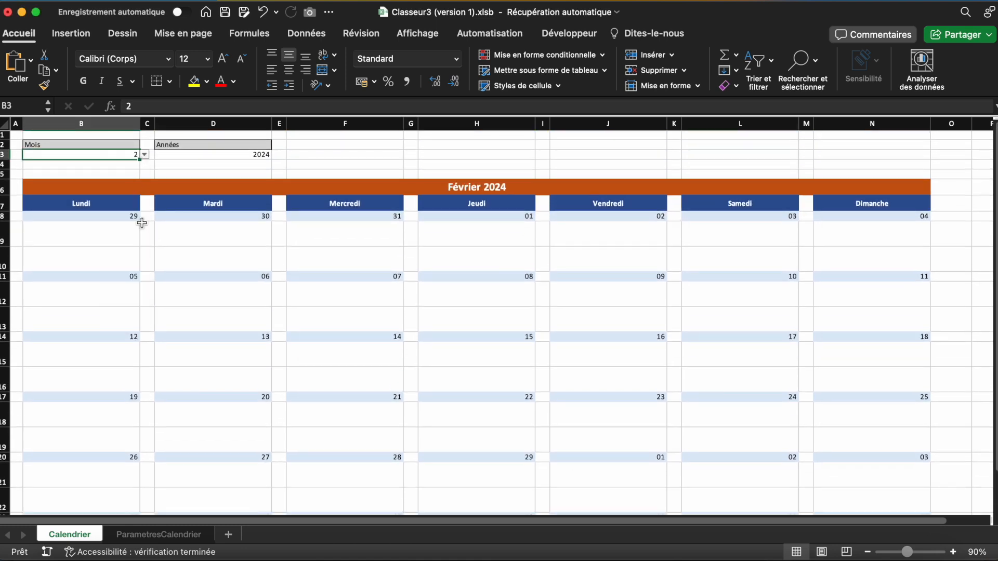
pyautogui.scroll(-2, 537, 422)
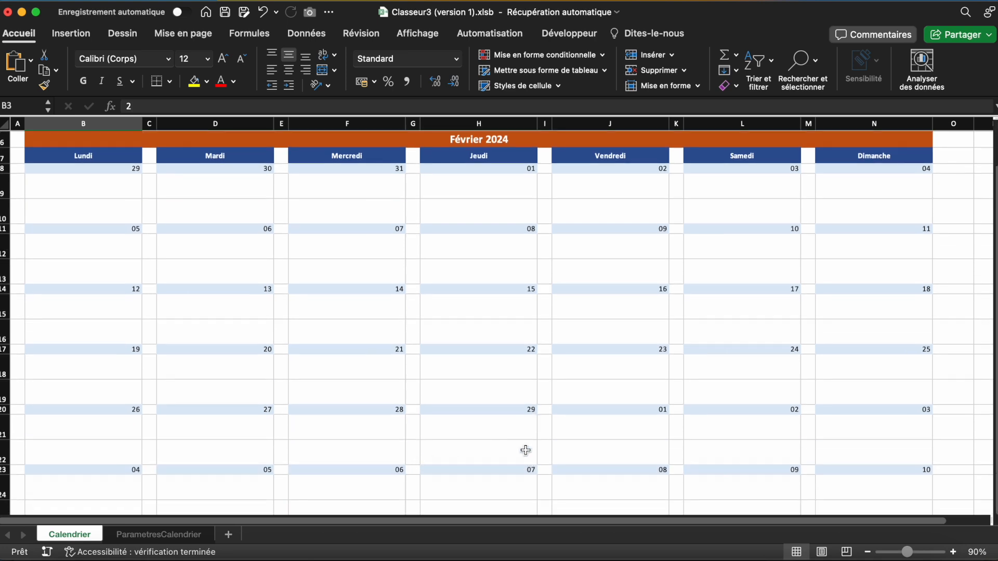
pyautogui.scroll(3, 488, 416)
pyautogui.click(147, 146)
pyautogui.click(136, 159)
# Apply borders to all cells of the calendar range B6:N25.
pyautogui.moveTo(147, 180); pyautogui.dragTo(282, 474)
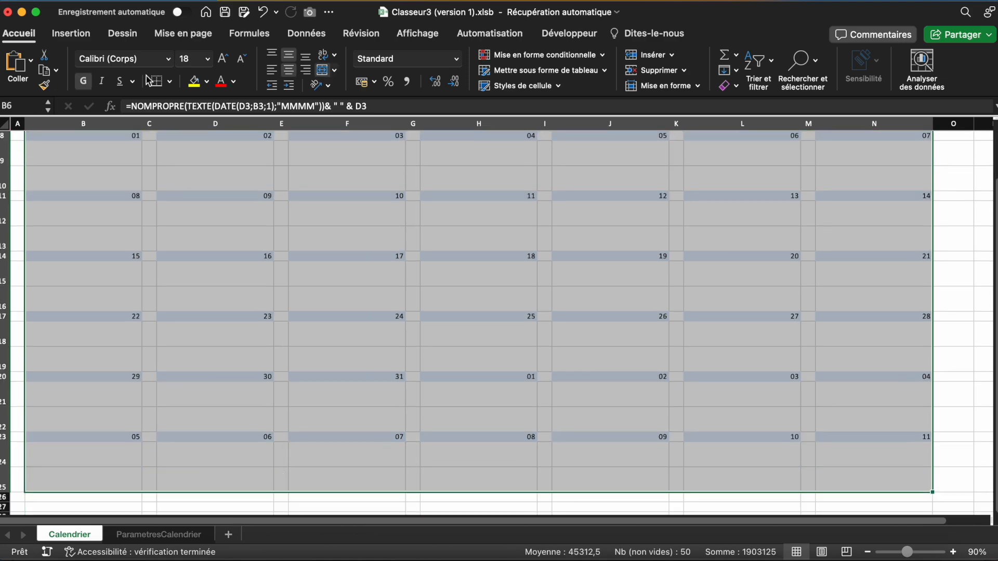
pyautogui.click(169, 81)
pyautogui.click(212, 213)
pyautogui.scroll(4, 248, 270)
pyautogui.click(248, 270)
pyautogui.click(338, 235)
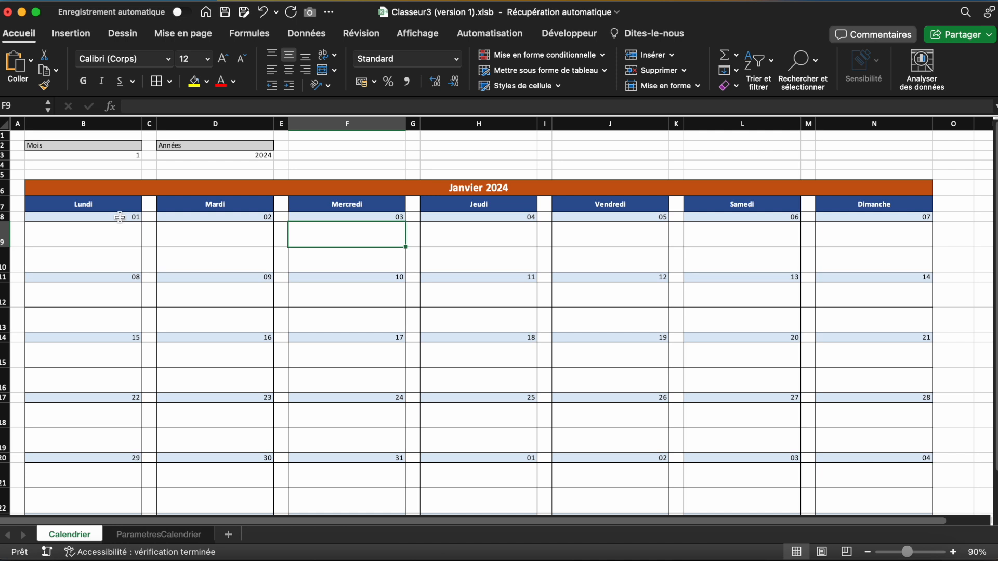
# Start a new Classic conditional formatting rule on cell B8 that uses a formula to determine which cells are formatted.
pyautogui.click(120, 218)
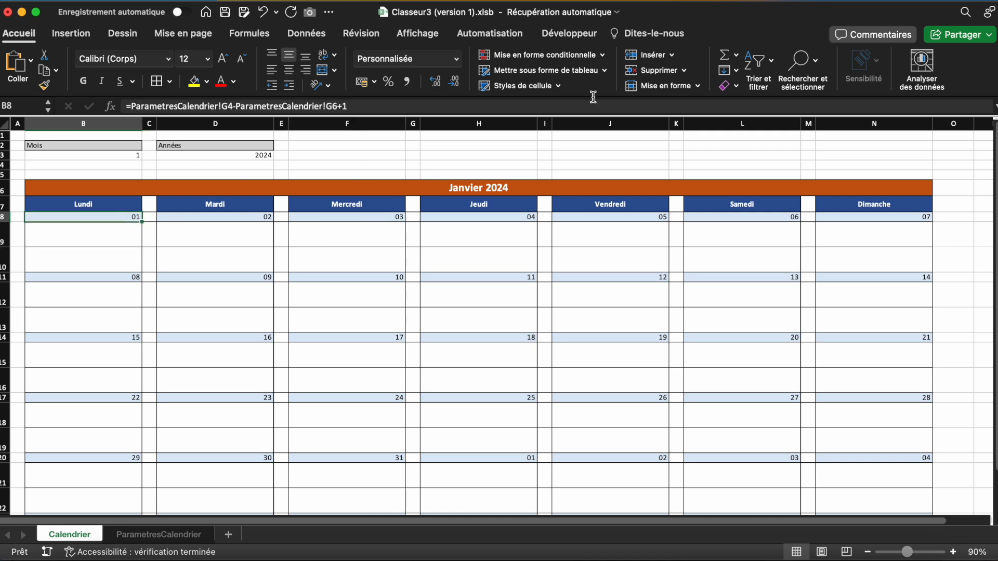
pyautogui.click(544, 54)
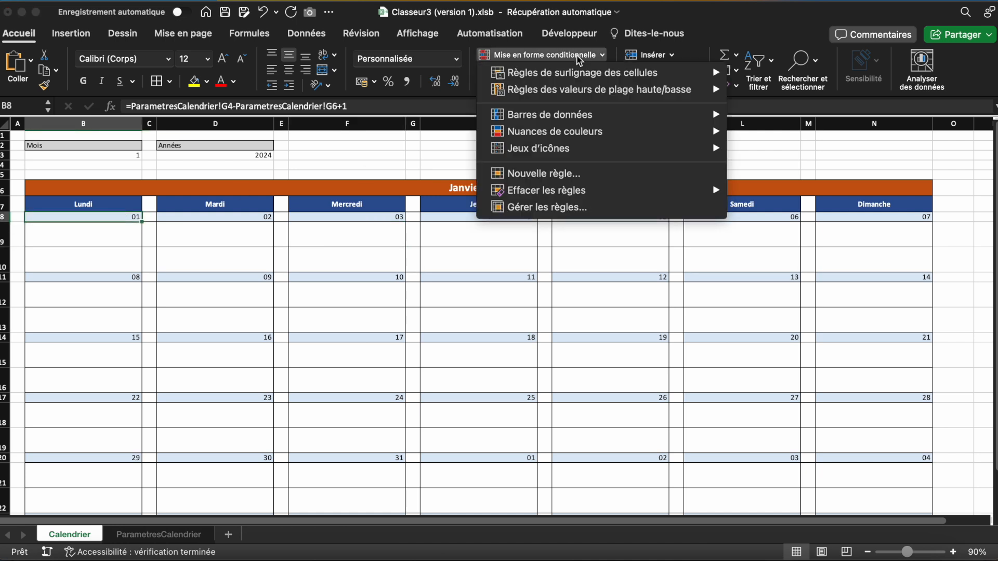
pyautogui.click(569, 177)
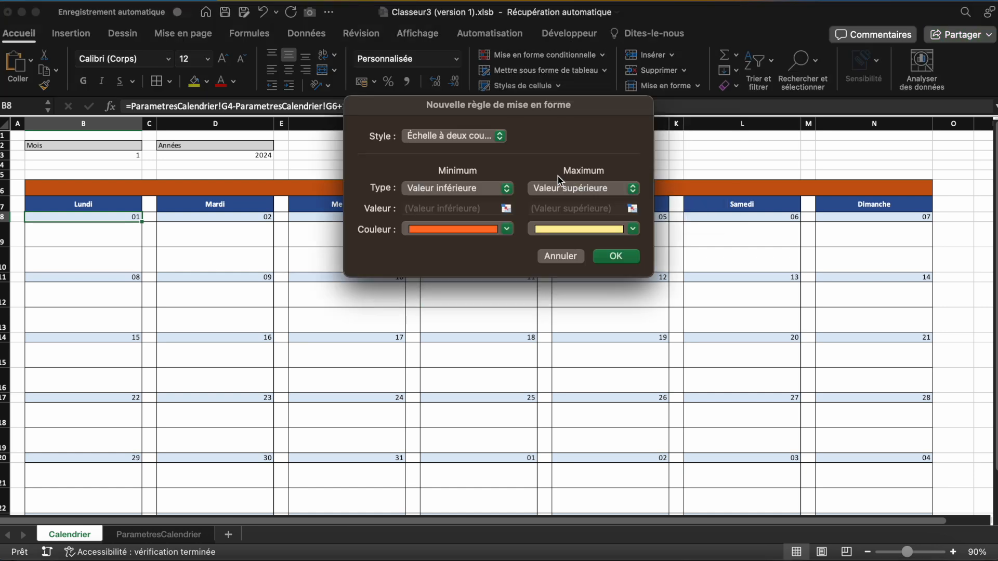
pyautogui.click(472, 137)
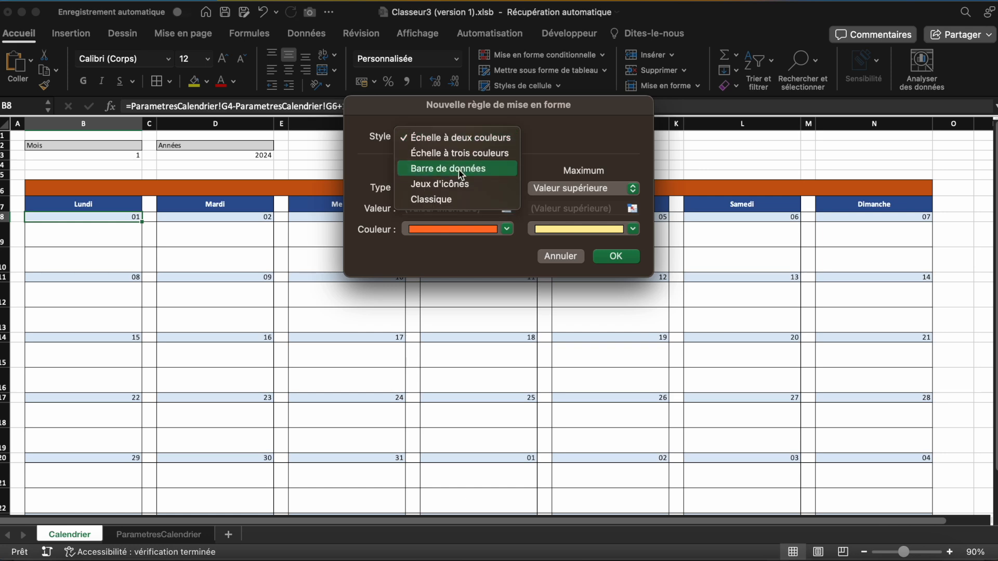
pyautogui.click(446, 198)
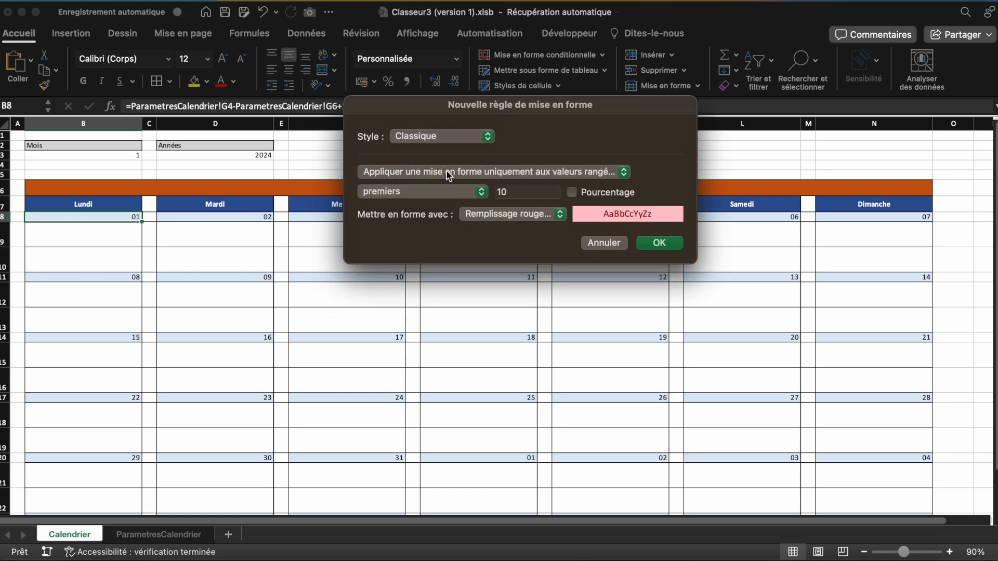
pyautogui.click(447, 172)
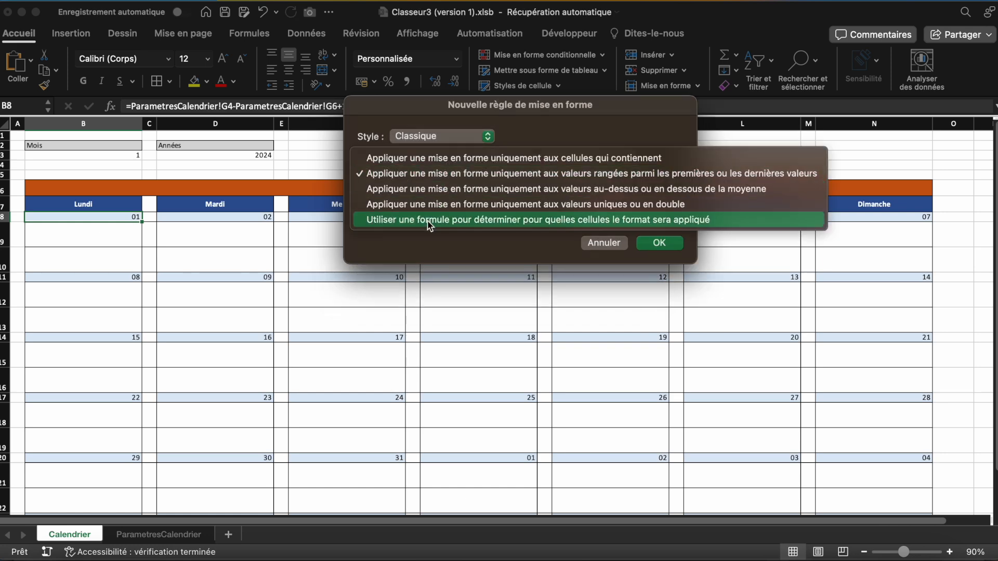
pyautogui.click(481, 221)
# Enter the rule formula =OU(B8<ParametresCalendrier!$G$4;B8>ParametresCalendrier!$G$5) to target dates outside the selected month.
pyautogui.click(423, 192)
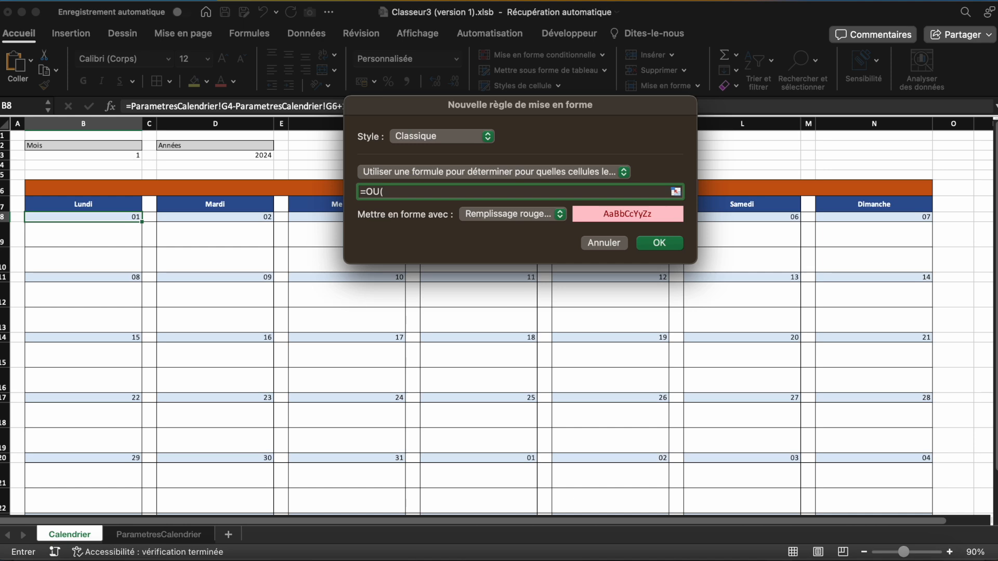
pyautogui.click(111, 218)
pyautogui.click(387, 192)
pyautogui.press('BackSpace')
pyautogui.click(415, 192)
pyautogui.write('<')
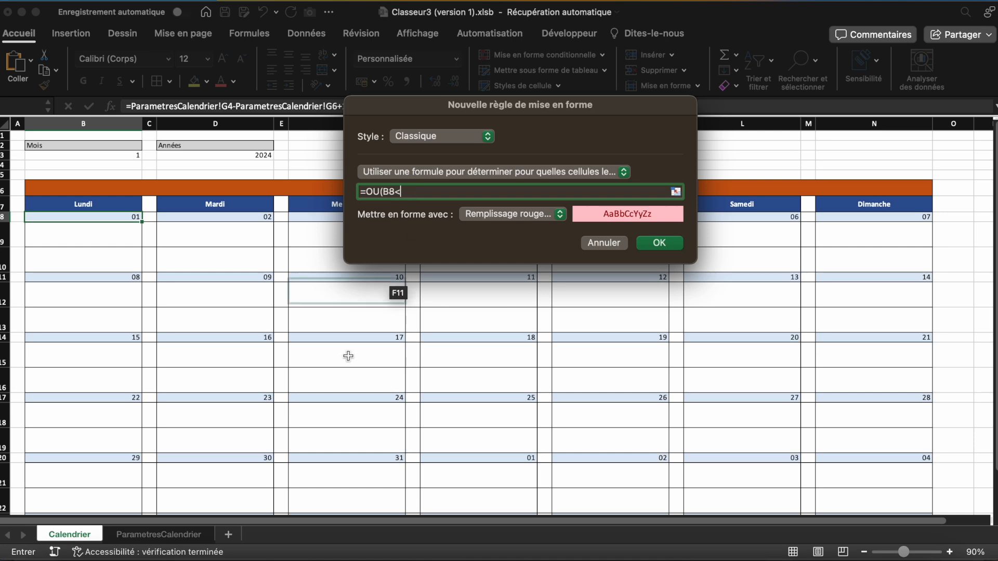
pyautogui.click(158, 534)
pyautogui.click(306, 172)
pyautogui.write(';')
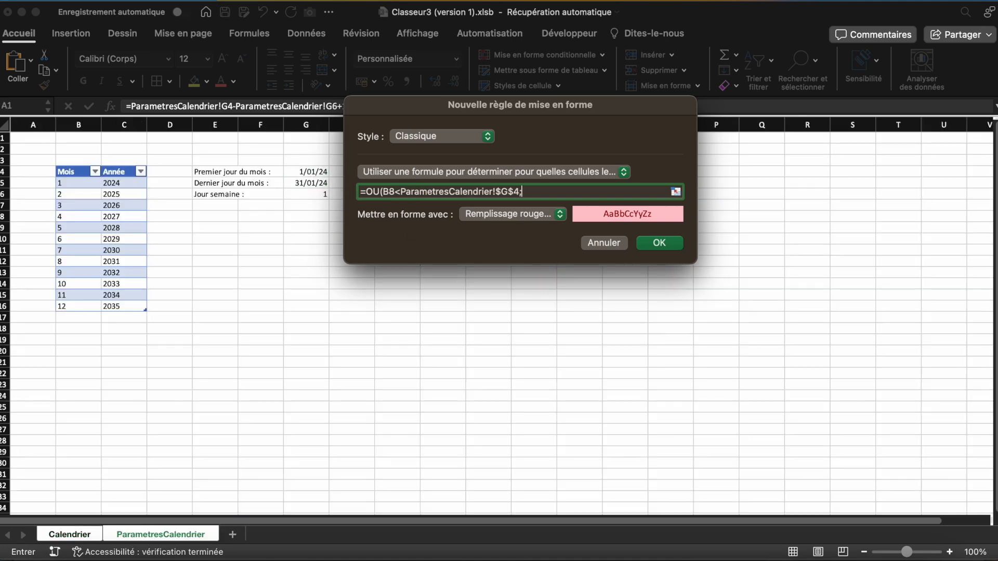
pyautogui.write('B8>')
pyautogui.click(312, 183)
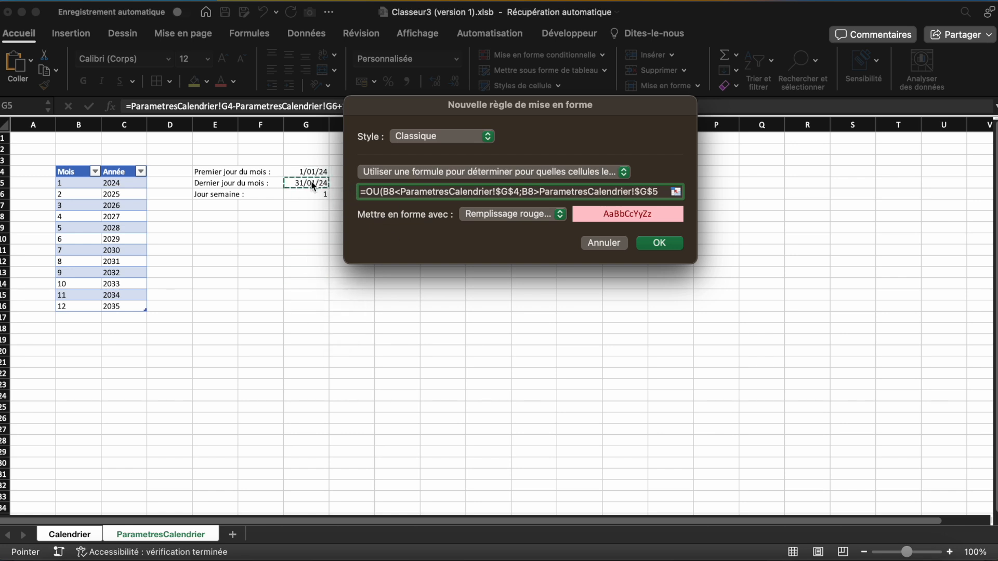
pyautogui.write(')')
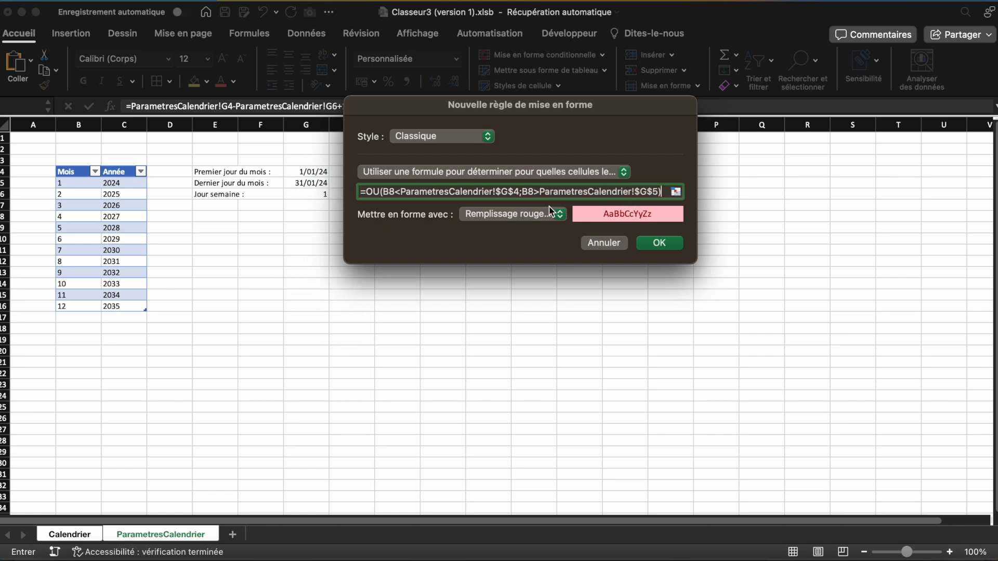
# Give the rule a custom format with a thin diagonal stripe pattern fill and apply the rule to B8.
pyautogui.click(528, 216)
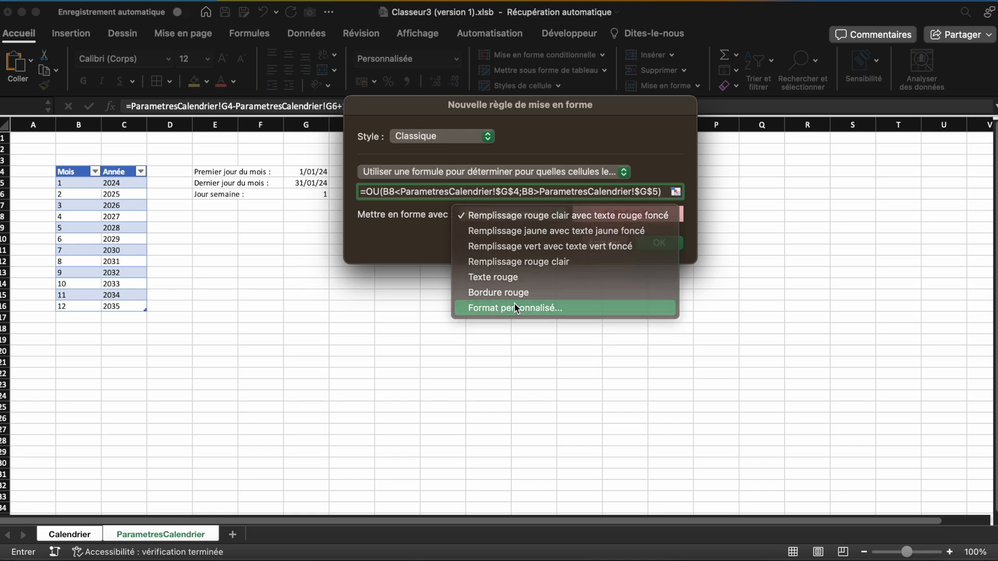
pyautogui.click(513, 303)
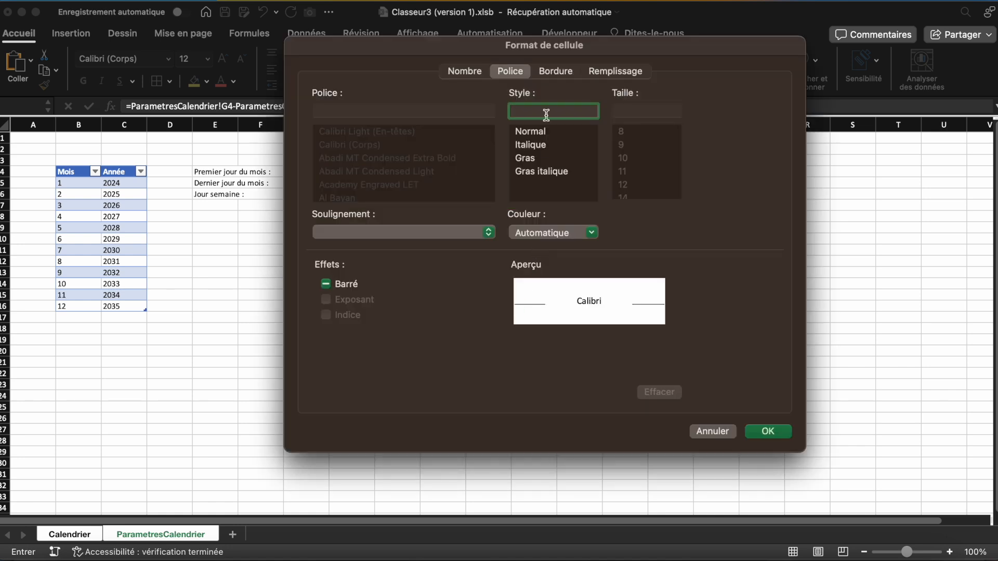
pyautogui.click(610, 73)
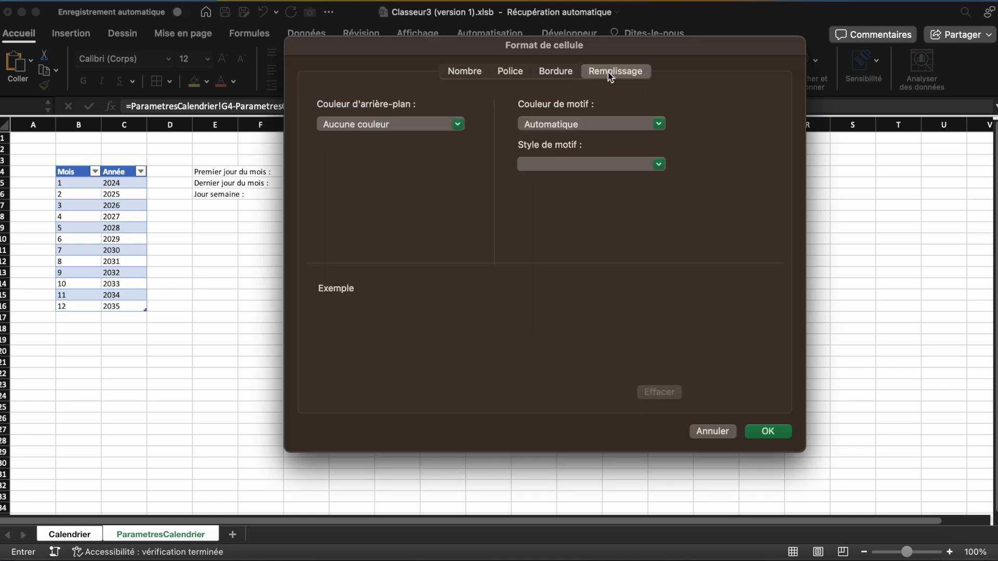
pyautogui.click(584, 164)
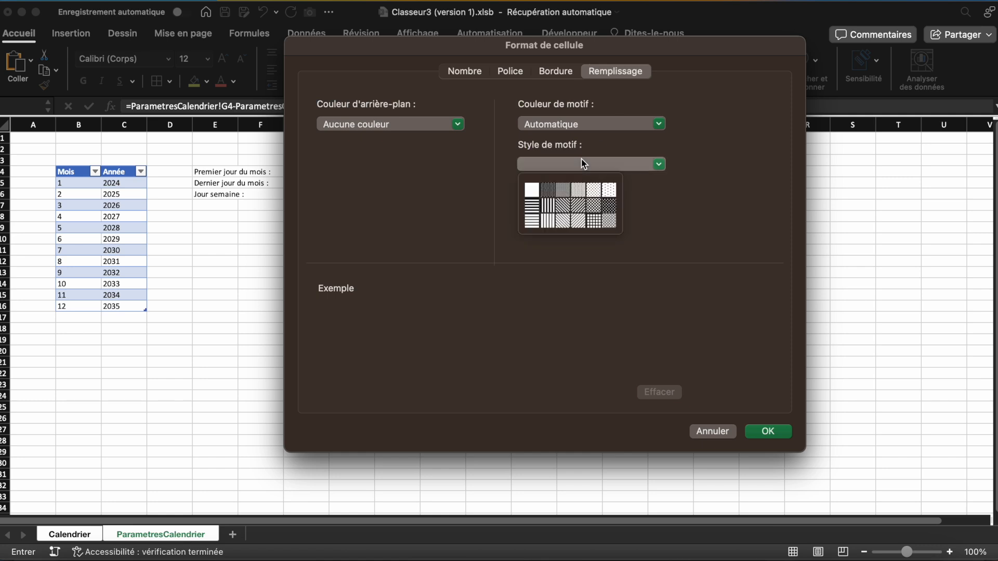
pyautogui.click(570, 188)
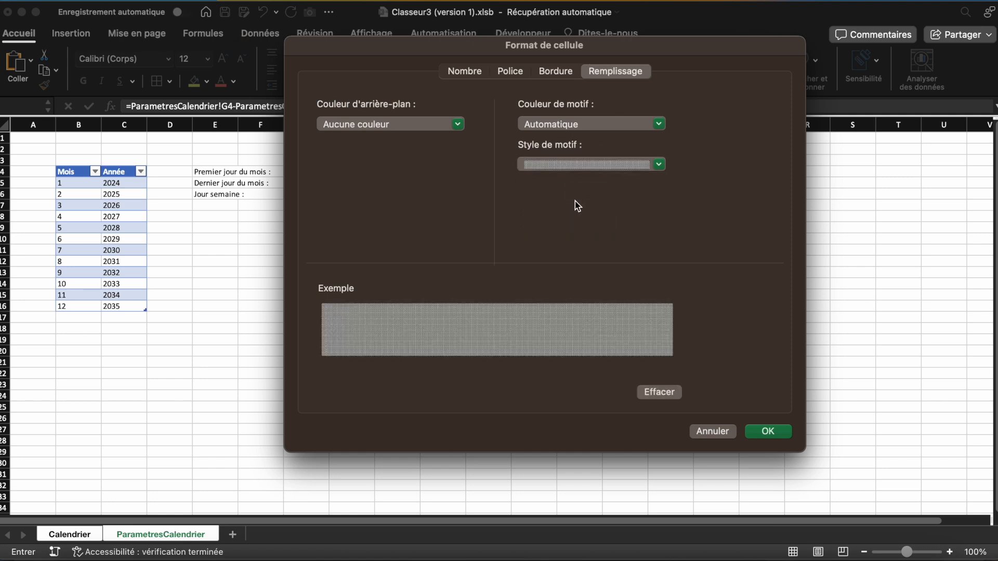
pyautogui.click(584, 165)
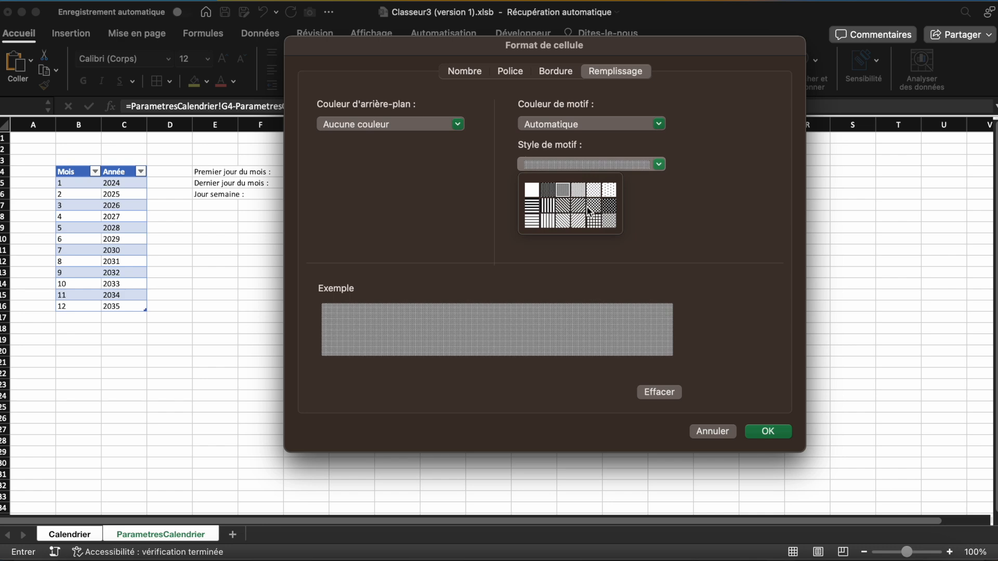
pyautogui.click(563, 221)
pyautogui.click(762, 433)
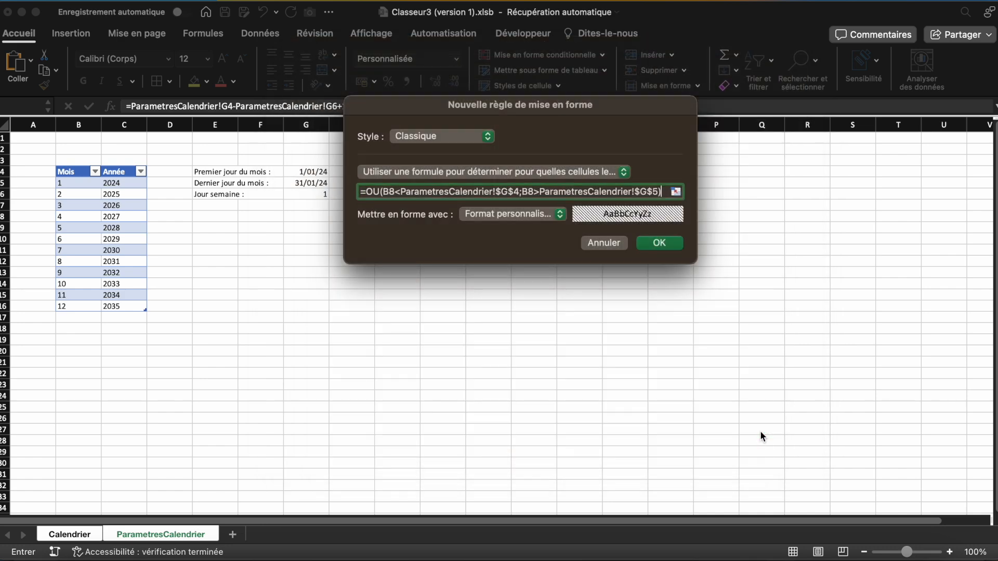
pyautogui.click(658, 244)
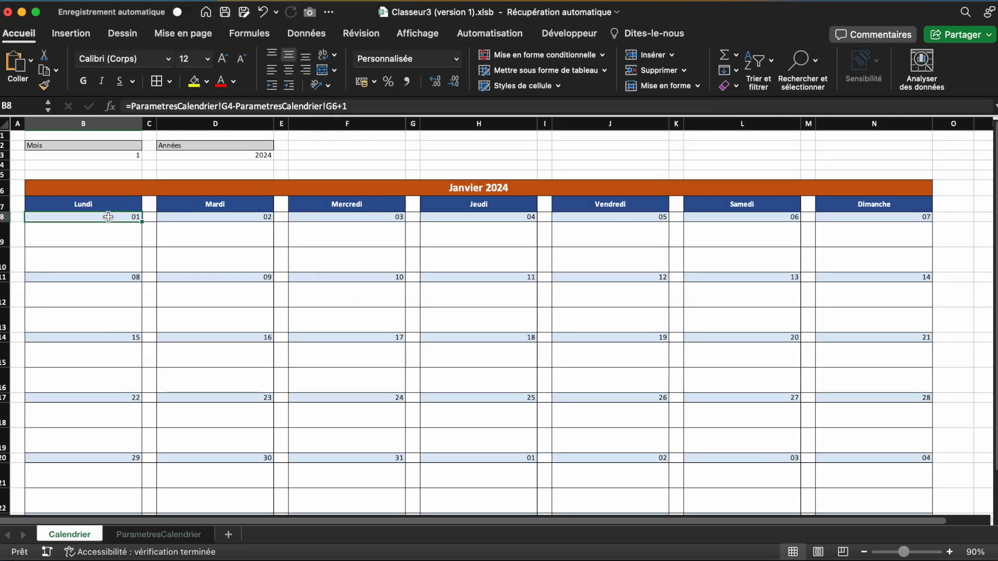
# Copy B8 and paste only its formats onto all other date cells in rows 8, 11, 14, 17, 20 and 23.
pyautogui.press('super+c')
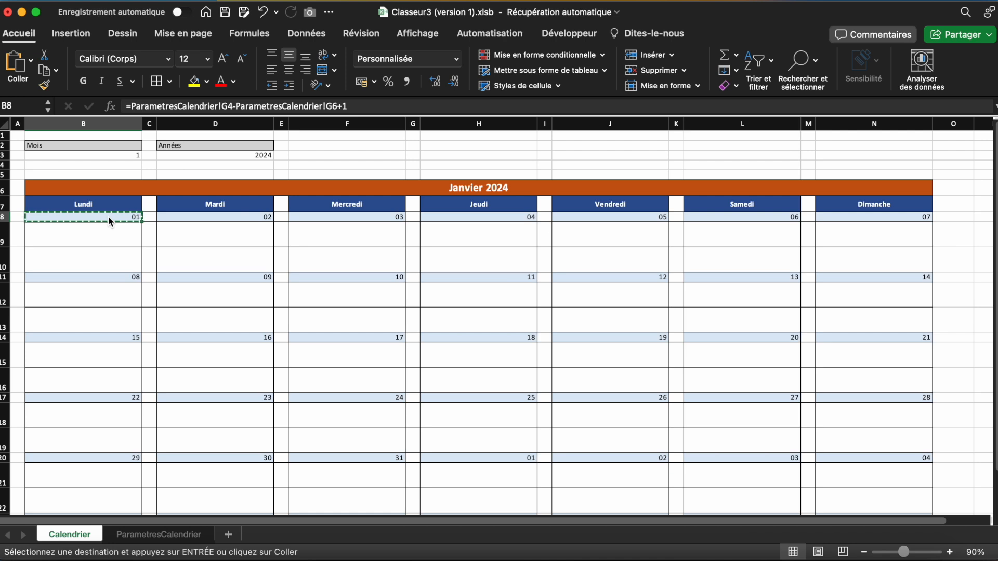
pyautogui.click(205, 216)
pyautogui.keyDown('super'); pyautogui.click(314, 214); pyautogui.keyUp('super')
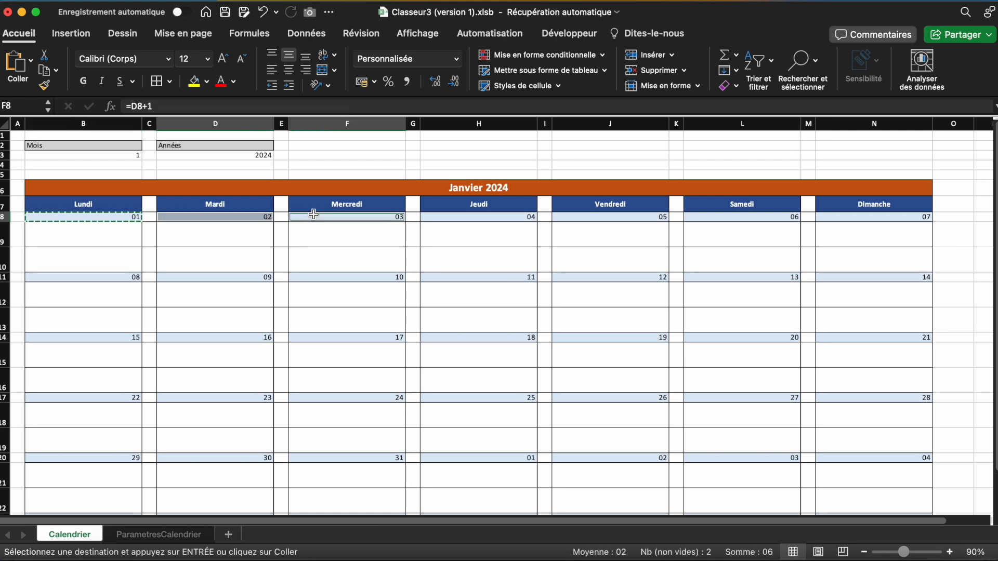
pyautogui.keyDown('super'); pyautogui.click(457, 217); pyautogui.keyUp('super')
pyautogui.keyDown('super'); pyautogui.click(596, 216); pyautogui.keyUp('super')
pyautogui.keyDown('super'); pyautogui.click(727, 217); pyautogui.keyUp('super')
pyautogui.keyDown('super'); pyautogui.click(863, 217); pyautogui.keyUp('super')
pyautogui.keyDown('super'); pyautogui.click(117, 279); pyautogui.keyUp('super')
pyautogui.keyDown('super'); pyautogui.click(218, 277); pyautogui.keyUp('super')
pyautogui.keyDown('super'); pyautogui.click(343, 277); pyautogui.keyUp('super')
pyautogui.keyDown('super'); pyautogui.click(473, 278); pyautogui.keyUp('super')
pyautogui.keyDown('super'); pyautogui.click(598, 278); pyautogui.keyUp('super')
pyautogui.keyDown('super'); pyautogui.click(725, 278); pyautogui.keyUp('super')
pyautogui.keyDown('super'); pyautogui.click(863, 278); pyautogui.keyUp('super')
pyautogui.keyDown('super'); pyautogui.click(98, 338); pyautogui.keyUp('super')
pyautogui.keyDown('super'); pyautogui.click(860, 304); pyautogui.keyUp('super')
pyautogui.keyDown('super'); pyautogui.click(104, 365); pyautogui.keyUp('super')
pyautogui.keyDown('super'); pyautogui.click(208, 365); pyautogui.keyUp('super')
pyautogui.keyDown('super'); pyautogui.click(338, 365); pyautogui.keyUp('super')
pyautogui.keyDown('super'); pyautogui.click(464, 365); pyautogui.keyUp('super')
pyautogui.keyDown('super'); pyautogui.click(597, 365); pyautogui.keyUp('super')
pyautogui.keyDown('super'); pyautogui.click(728, 365); pyautogui.keyUp('super')
pyautogui.keyDown('super'); pyautogui.click(860, 365); pyautogui.keyUp('super')
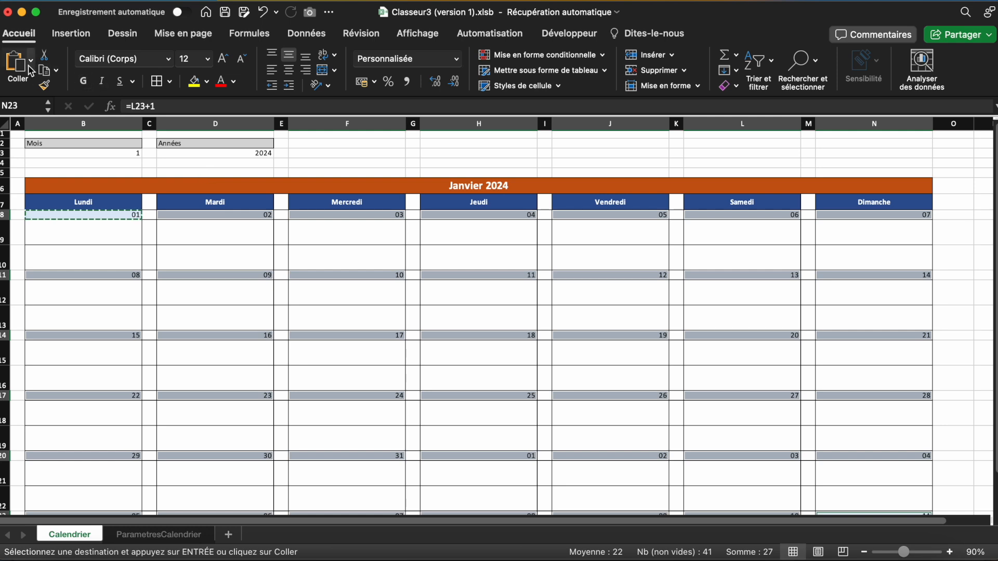
pyautogui.click(31, 60)
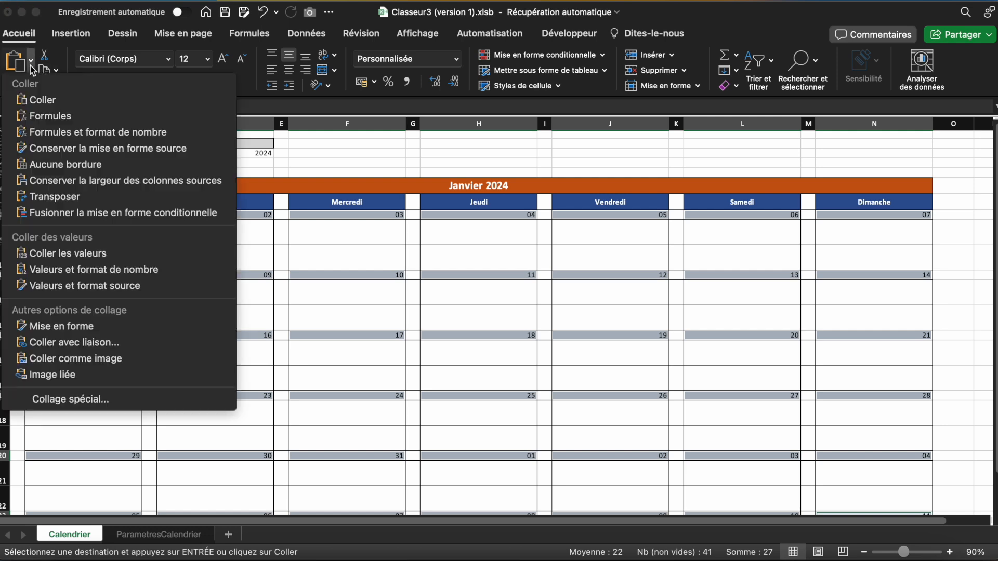
pyautogui.click(73, 399)
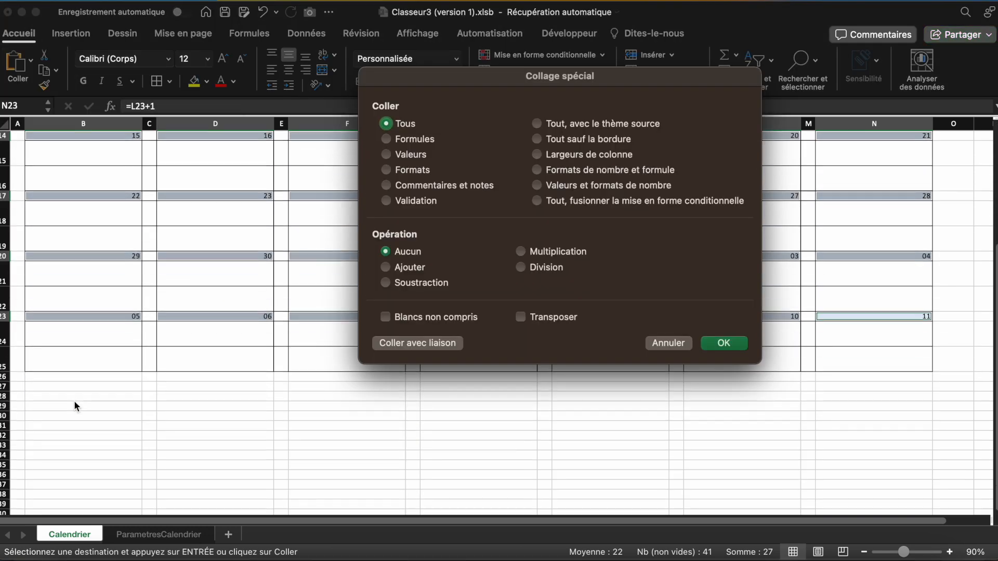
pyautogui.click(401, 170)
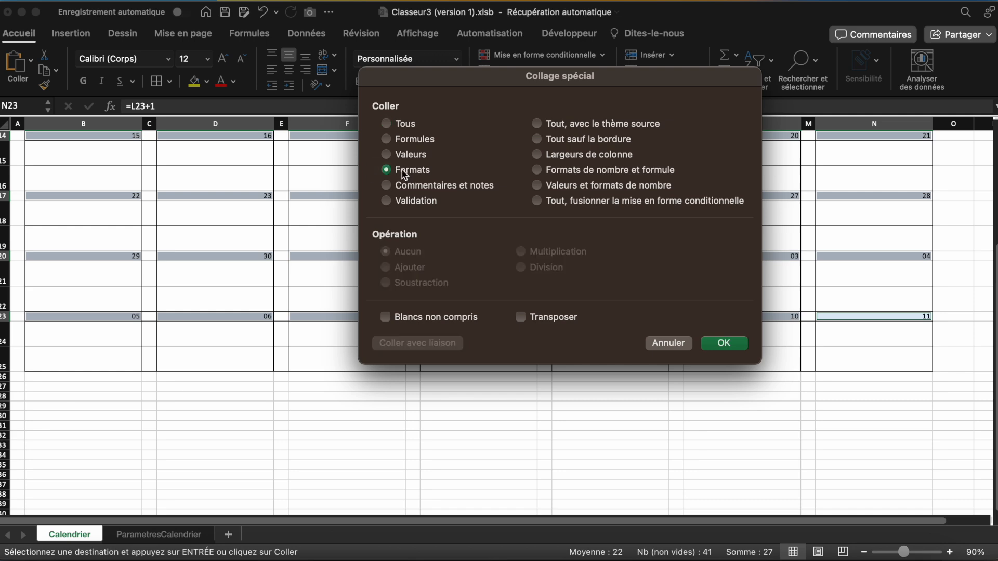
pyautogui.click(724, 343)
pyautogui.click(673, 454)
pyautogui.scroll(10, 579, 481)
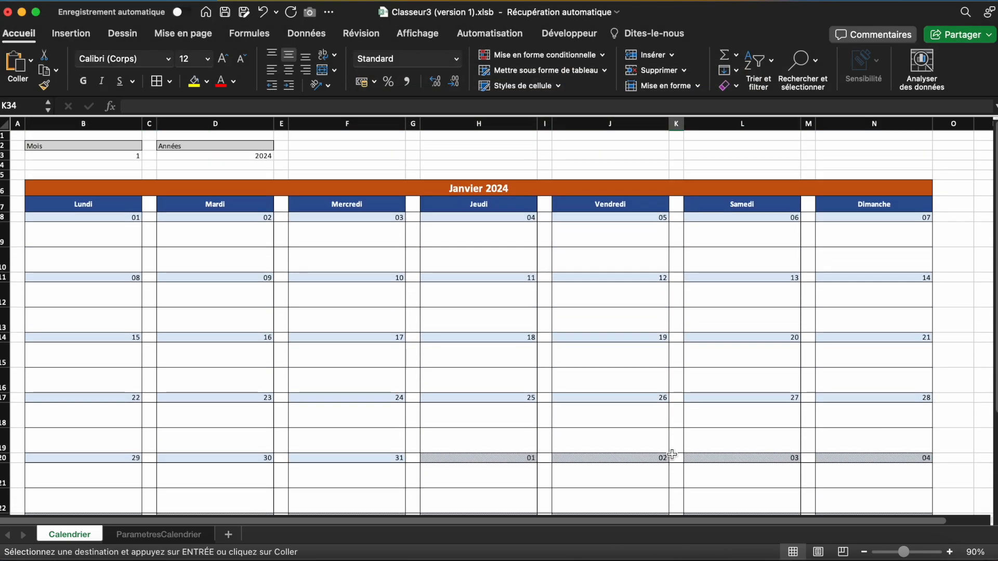
pyautogui.scroll(-4, 579, 482)
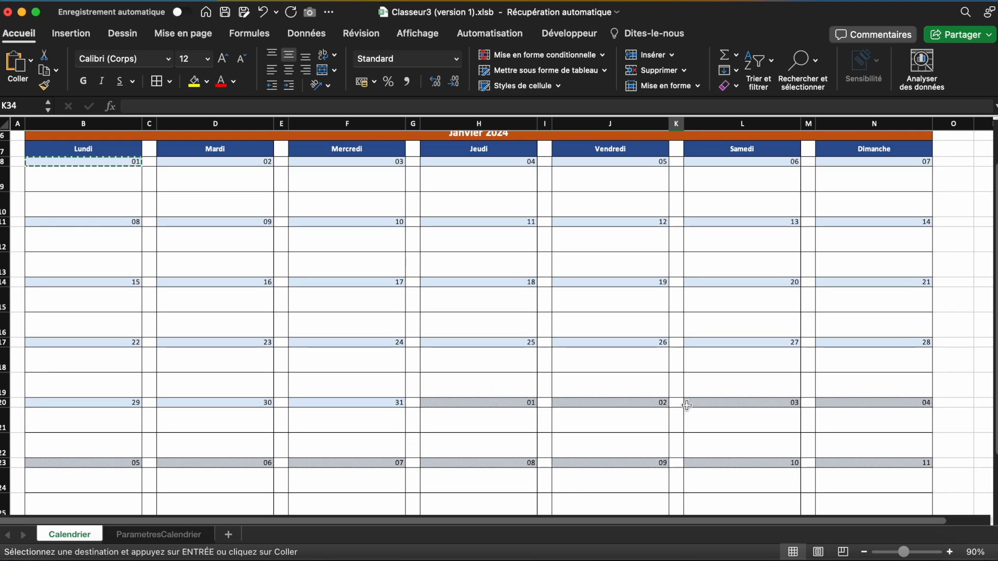
pyautogui.press('Escape')
# Test the out-of-month shading by switching the month in B3 to 2 and returning it to 1.
pyautogui.scroll(-5, 717, 428)
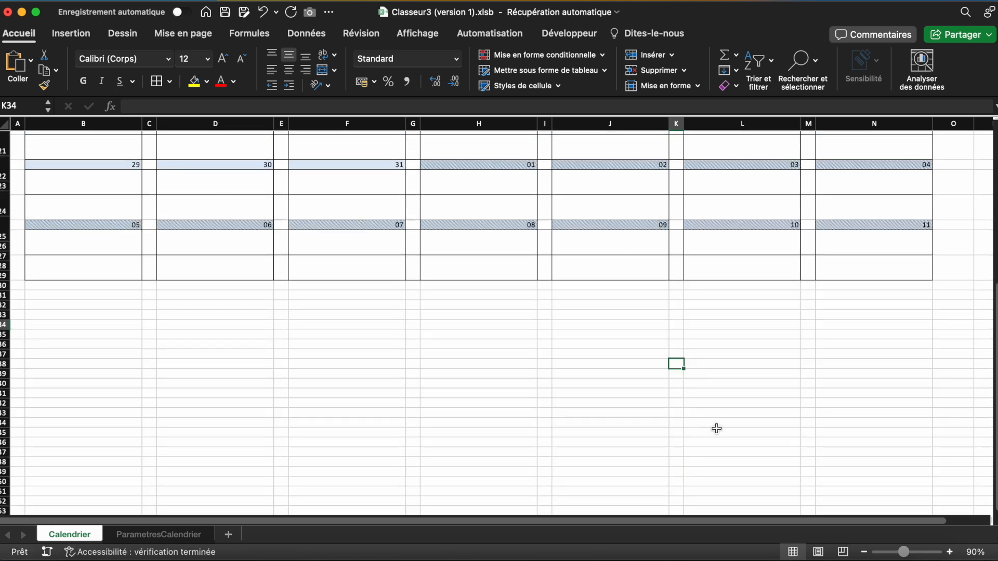
pyautogui.scroll(8, 717, 428)
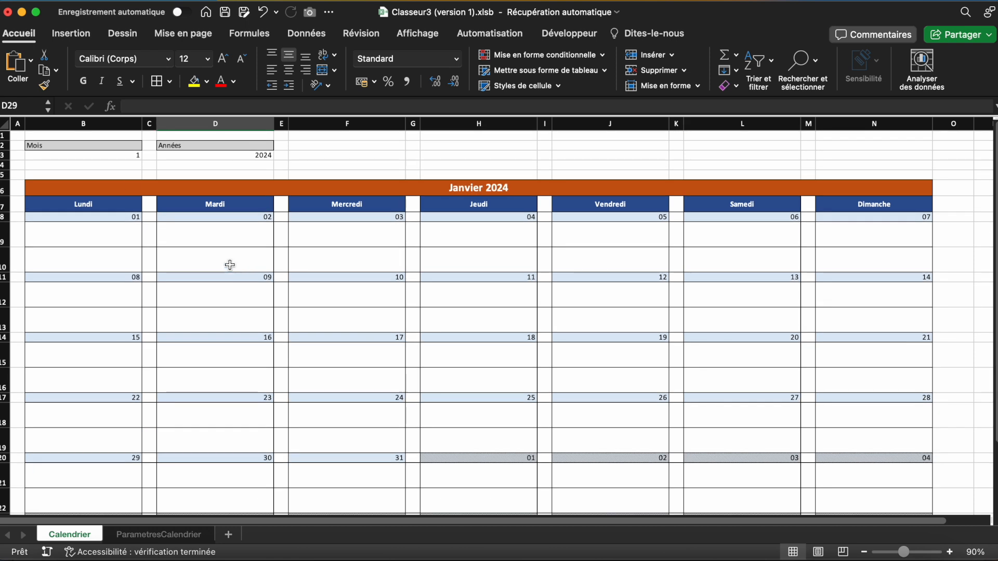
pyautogui.click(125, 155)
pyautogui.click(148, 157)
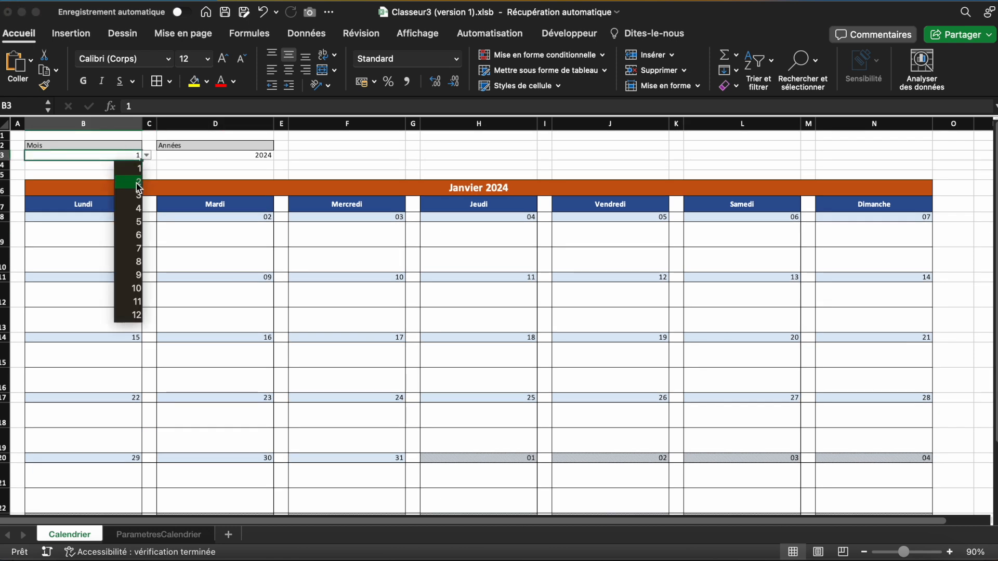
pyautogui.click(136, 182)
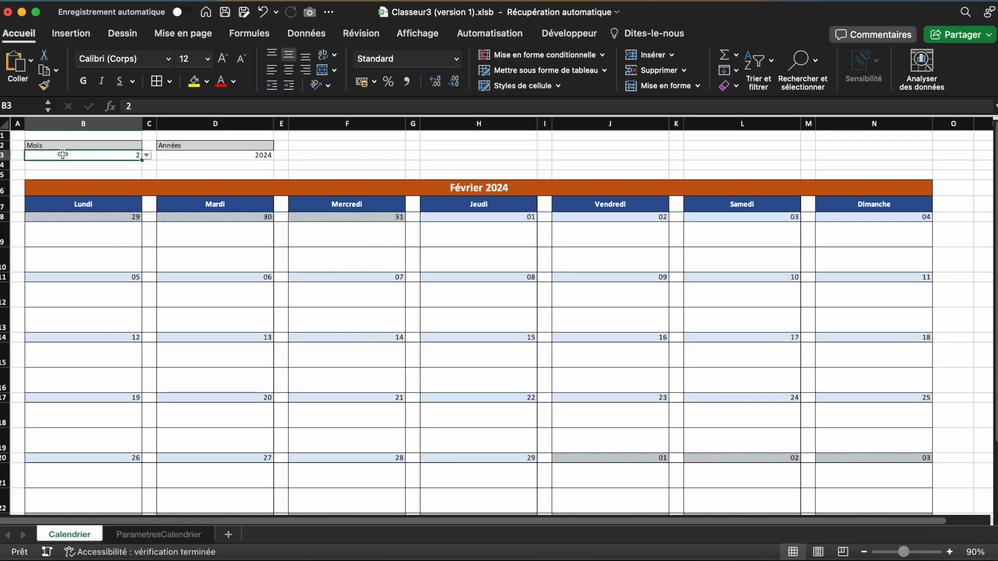
pyautogui.click(147, 157)
pyautogui.click(138, 168)
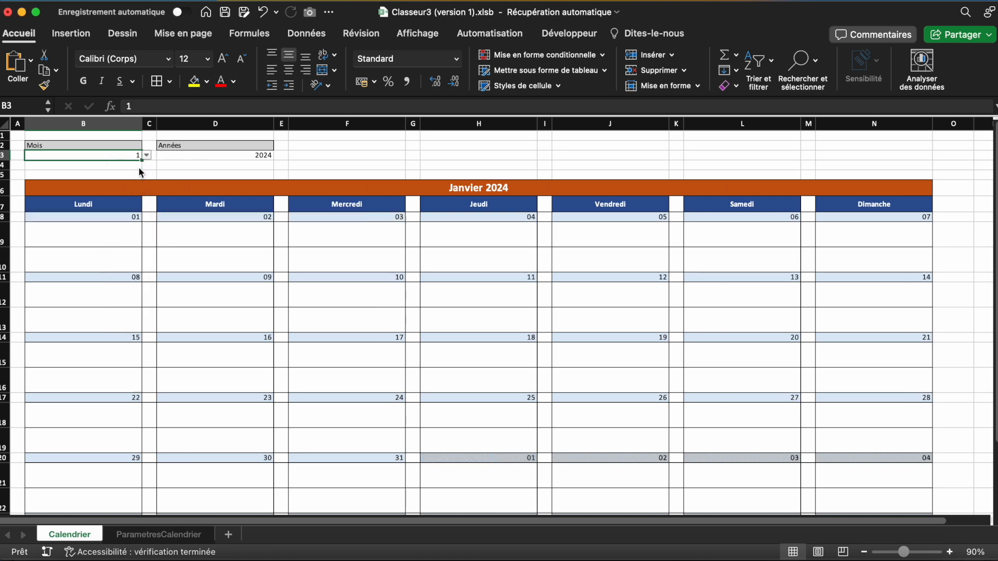
# Enter the sample task "Tâche 1" in B9, under the first Monday.
pyautogui.click(227, 231)
pyautogui.click(89, 232)
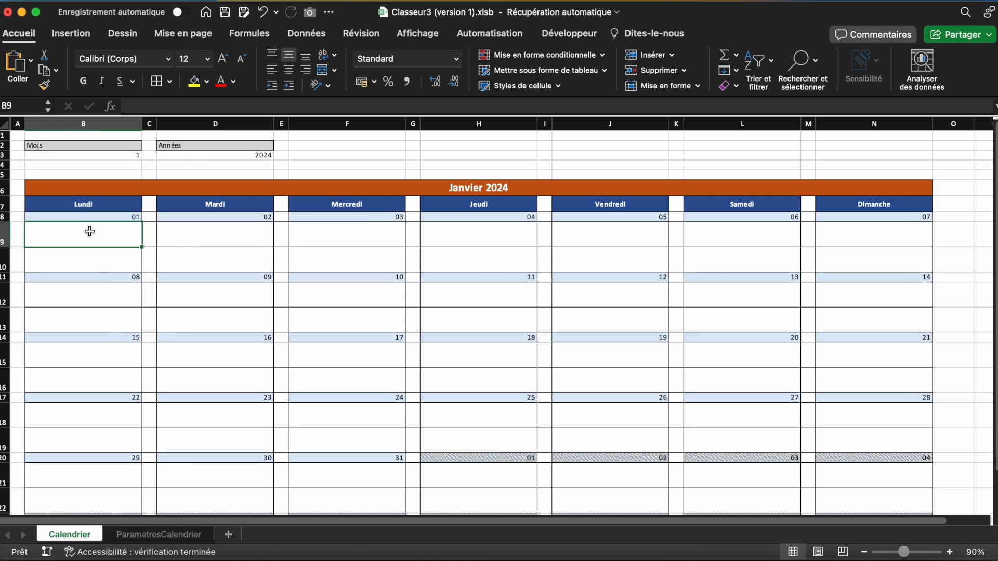
pyautogui.write('jdkmjkf')
pyautogui.doubleClick(90, 232)
pyautogui.write('Tâche')
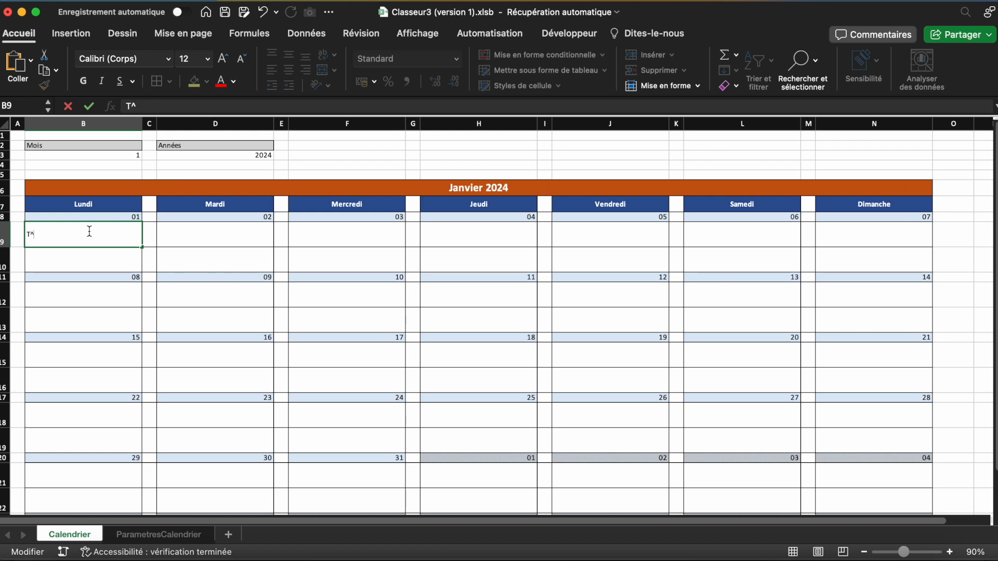
pyautogui.write(' 1')
pyautogui.click(149, 236)
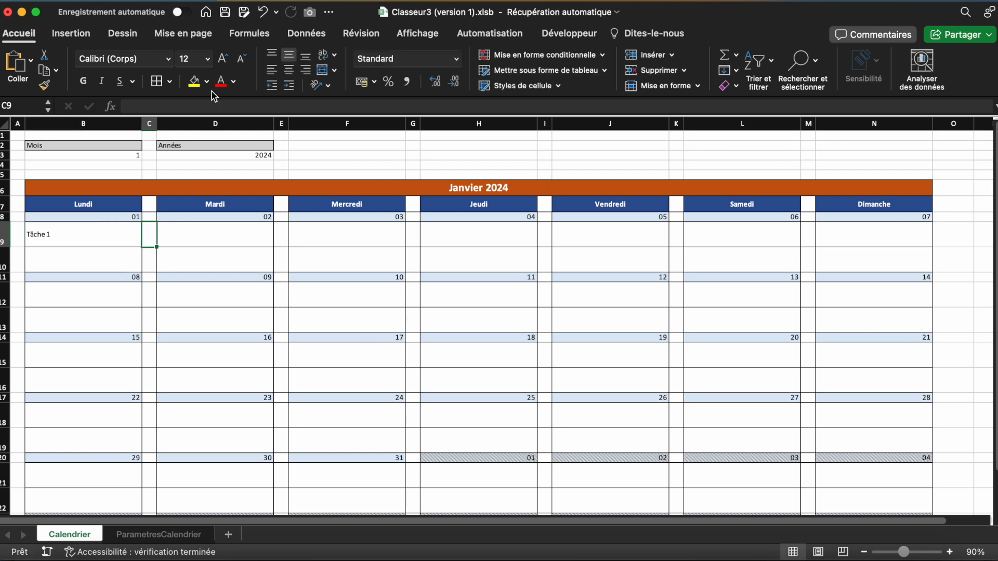
pyautogui.click(206, 82)
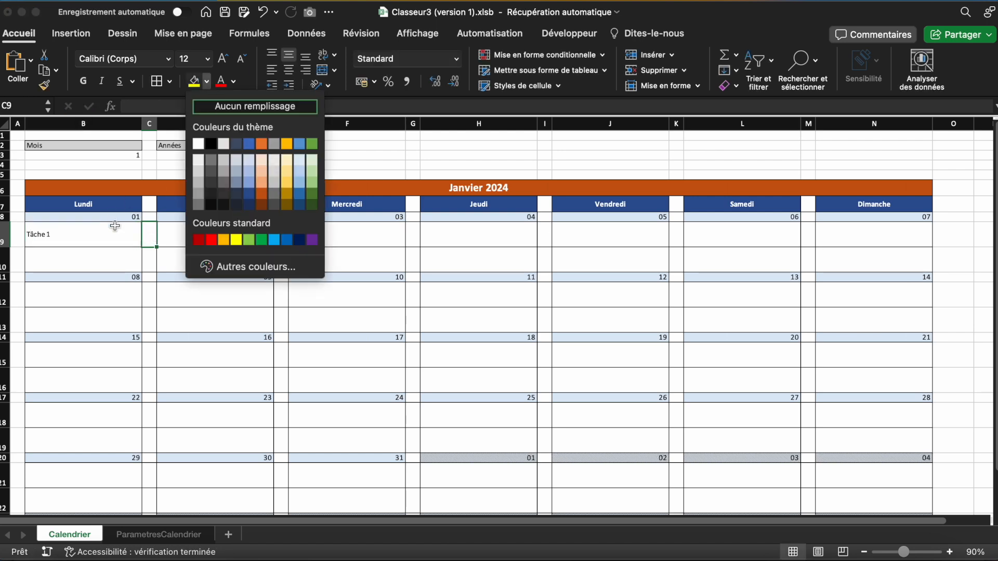
pyautogui.click(152, 239)
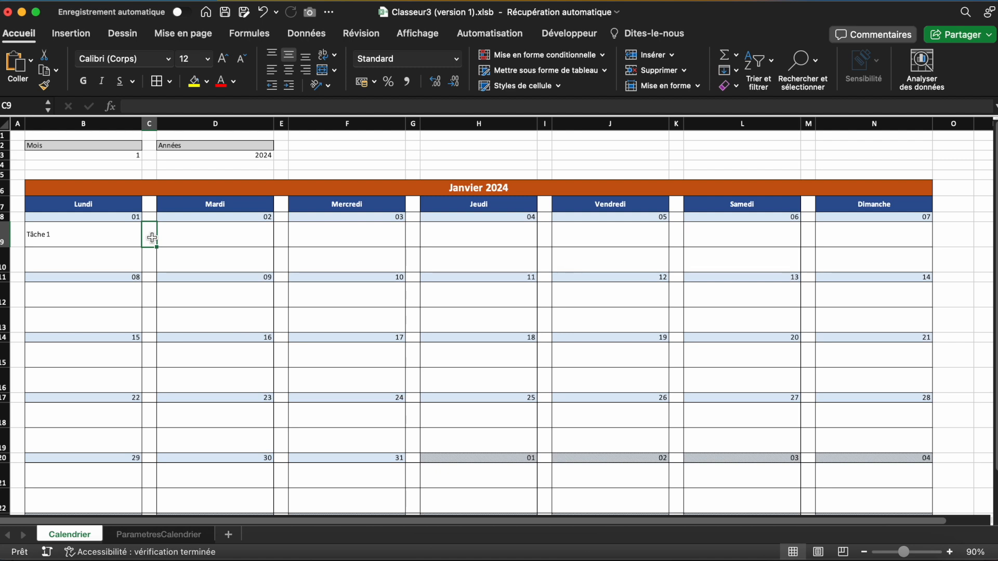
pyautogui.click(362, 316)
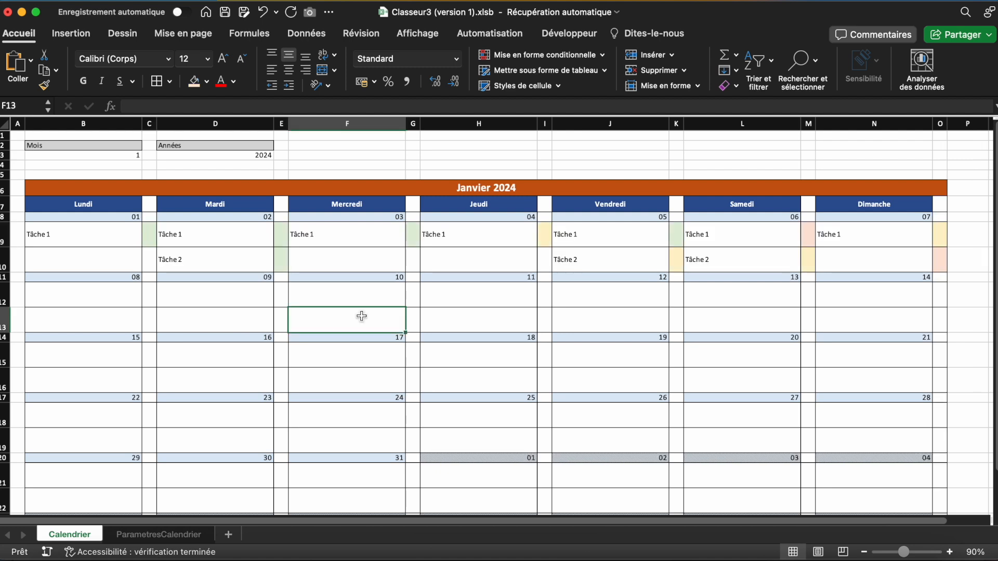
pyautogui.click(848, 261)
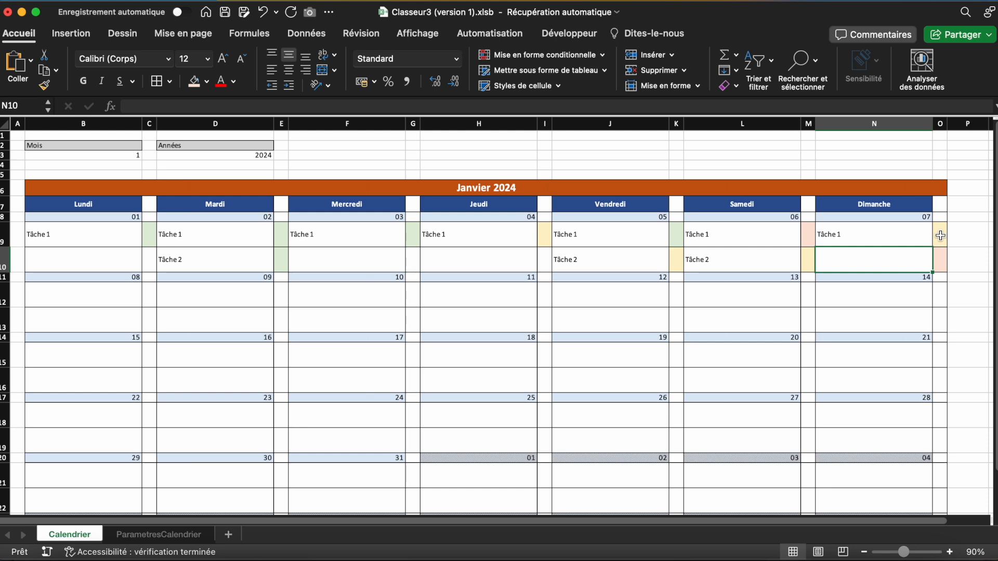
pyautogui.click(111, 237)
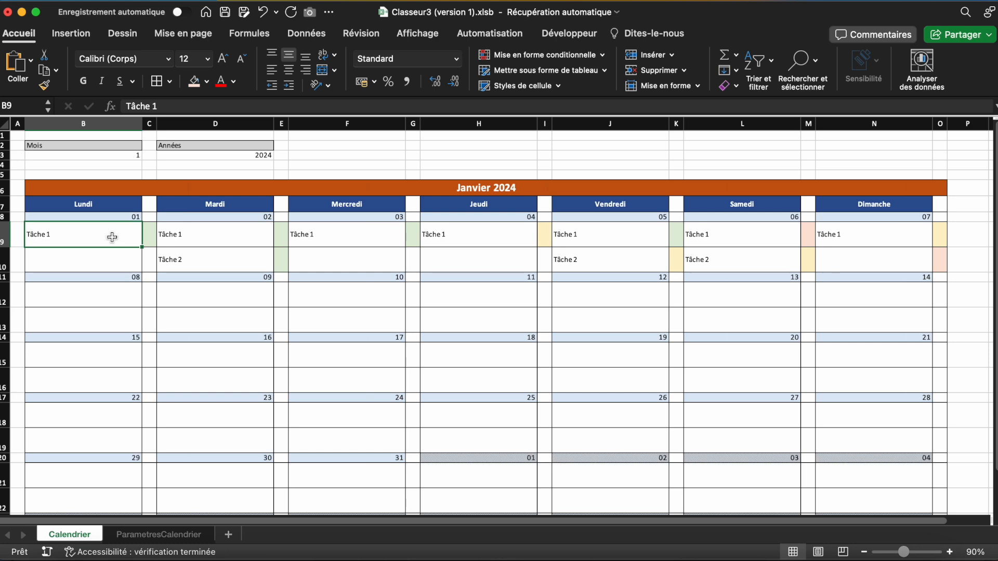
# Make sure the Développeur ribbon tab is enabled in Excel's ribbon preferences and save the setting.
pyautogui.click(864, 552)
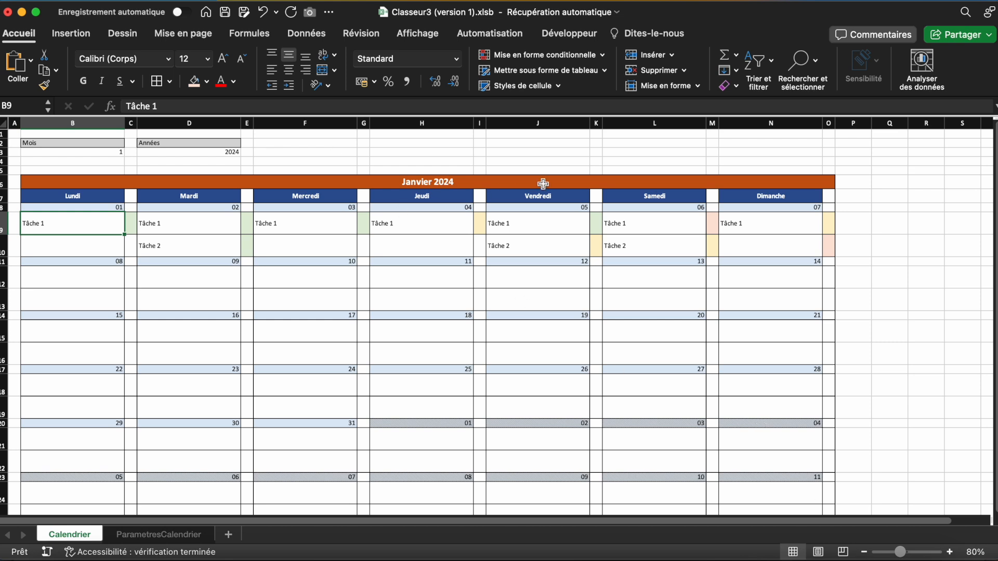
pyautogui.click(566, 36)
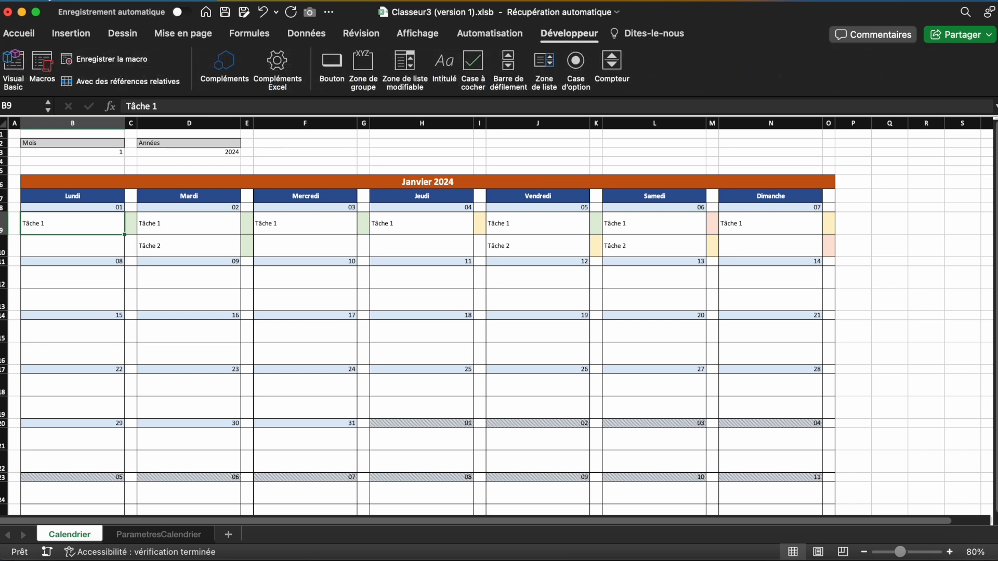
pyautogui.click(50, 0)
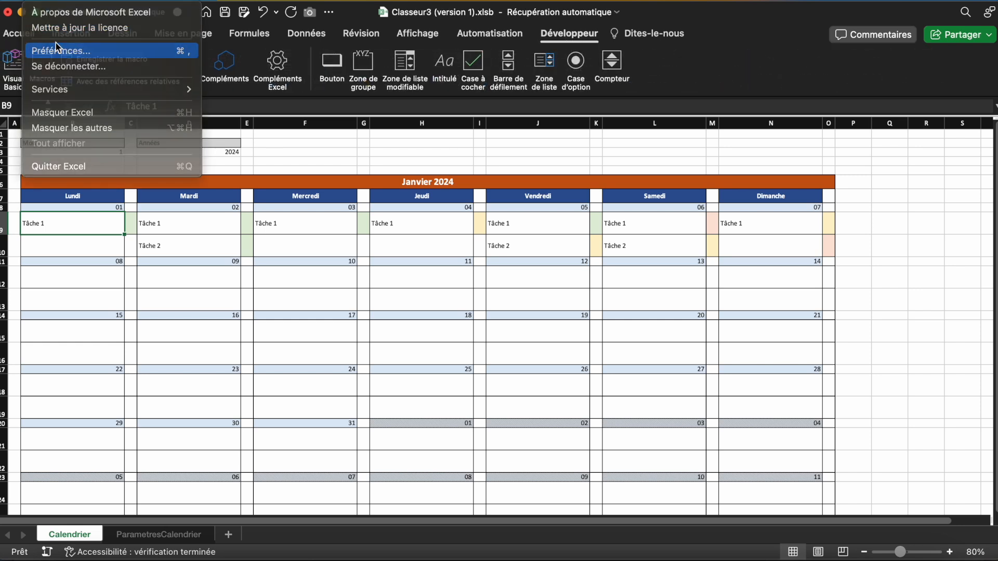
pyautogui.click(59, 50)
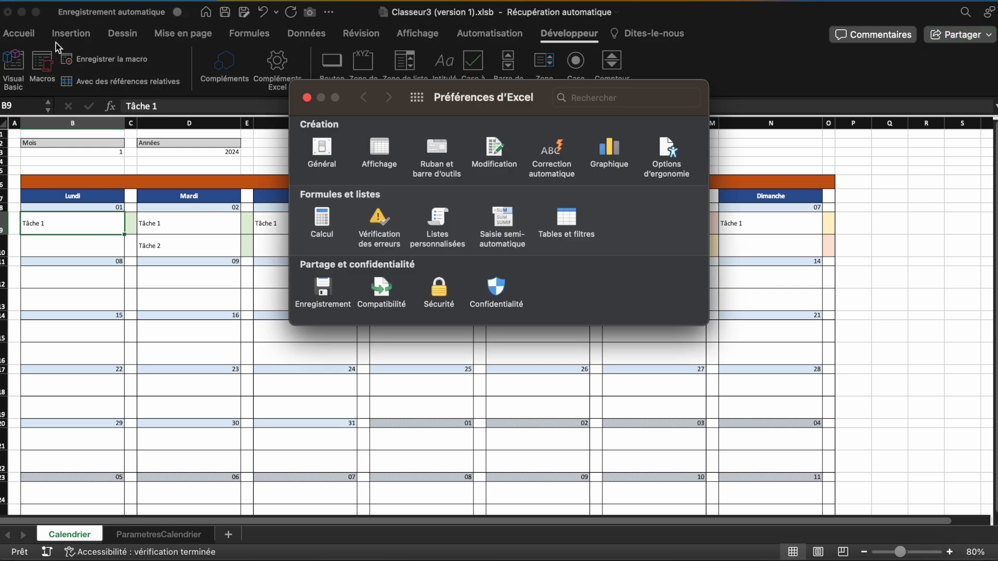
pyautogui.click(437, 151)
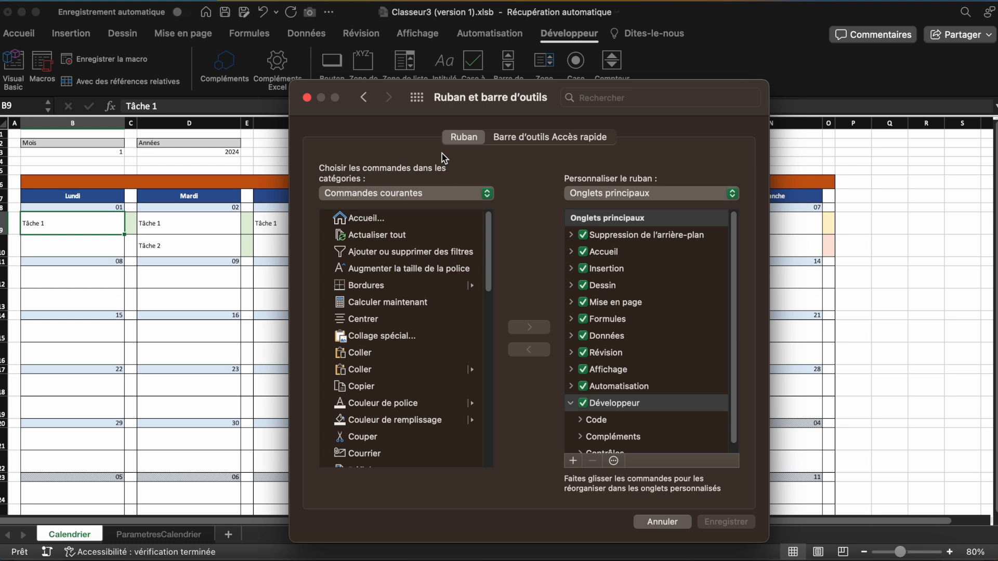
pyautogui.click(584, 403)
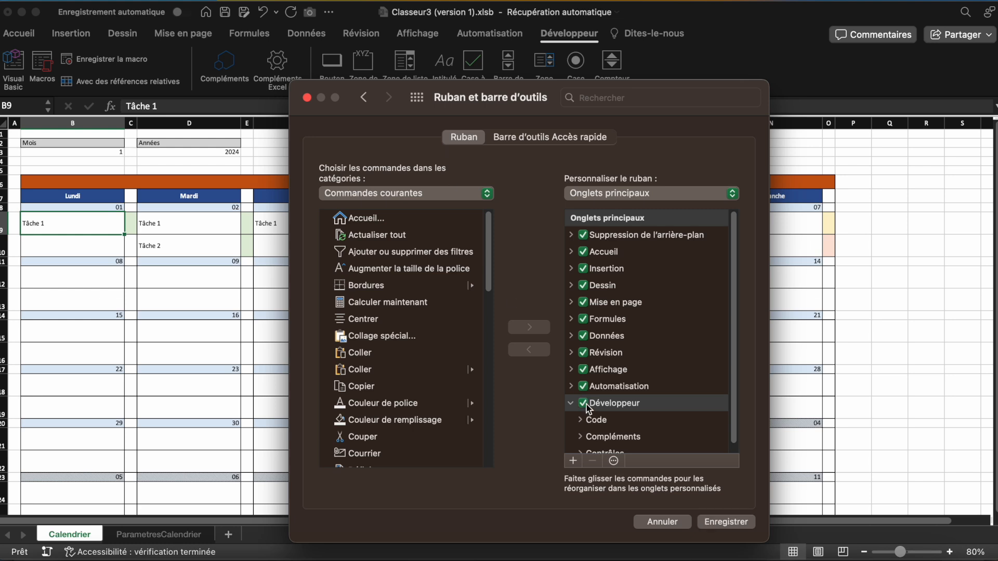
pyautogui.click(728, 522)
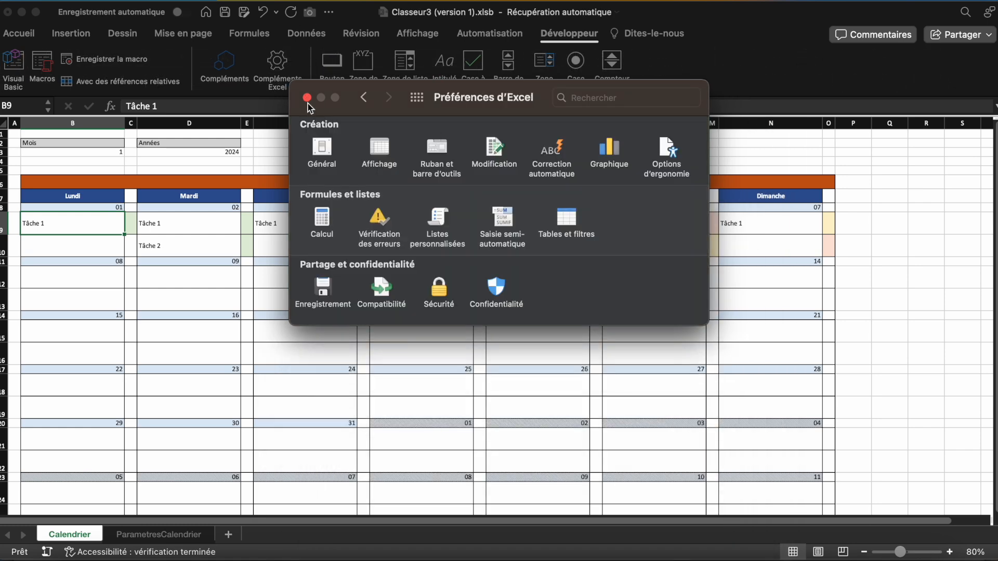
pyautogui.click(307, 97)
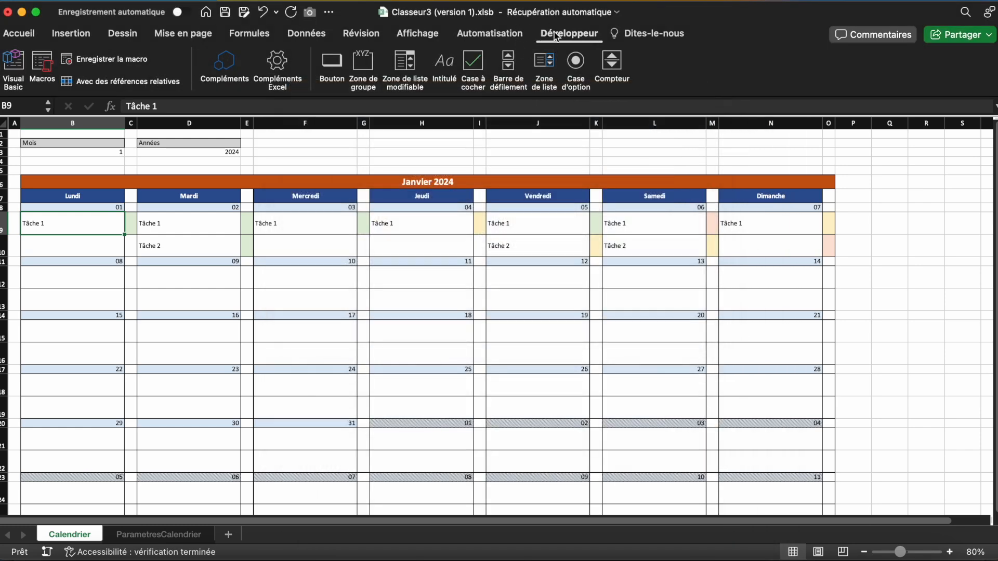
# Start recording a macro named "Réinitialiser", stored in this workbook.
pyautogui.click(109, 62)
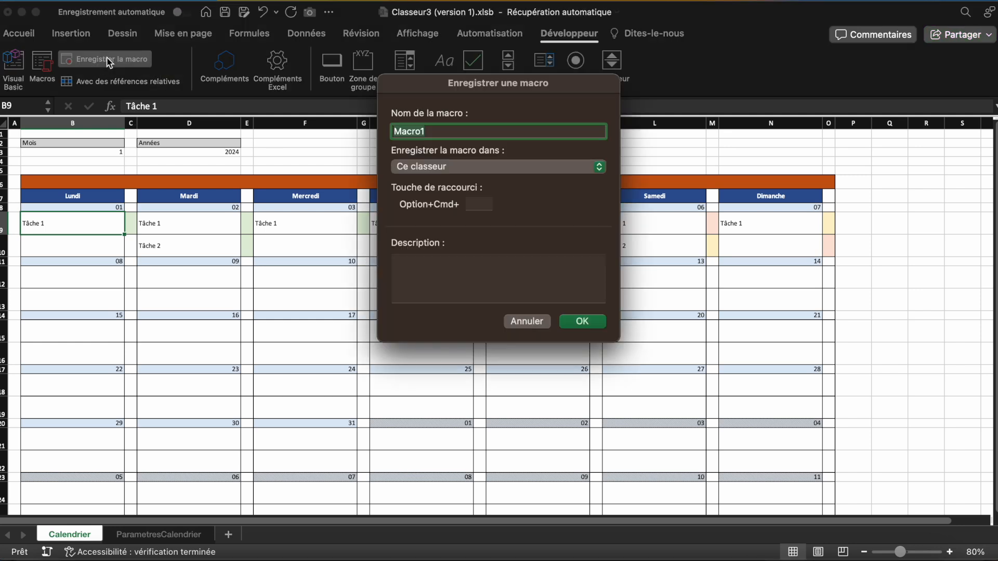
pyautogui.write('Réinitialiser')
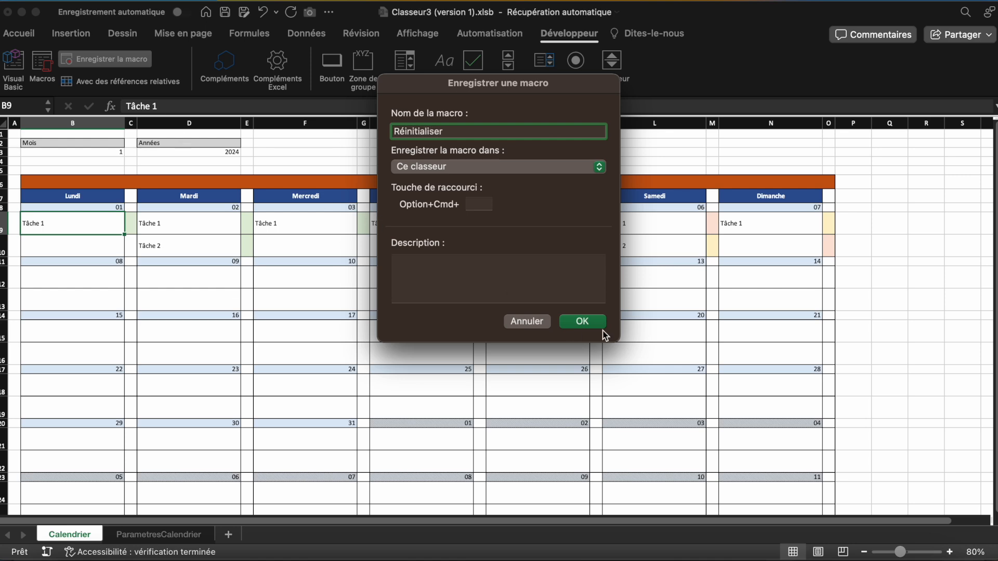
pyautogui.click(586, 323)
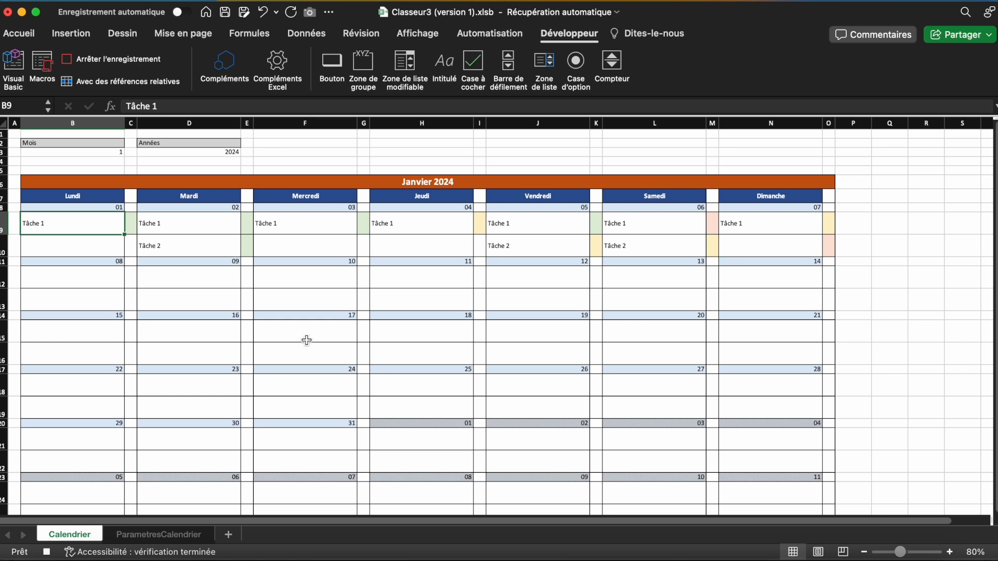
# Remove the fill colour and delete the contents of all task and colour-marker cells, columns B to O, under all six rows of dates.
pyautogui.moveTo(94, 224); pyautogui.dragTo(833, 244)
pyautogui.moveTo(78, 281); pyautogui.dragTo(695, 301)
pyautogui.moveTo(60, 332); pyautogui.dragTo(851, 363)
pyautogui.moveTo(73, 384); pyautogui.dragTo(820, 404)
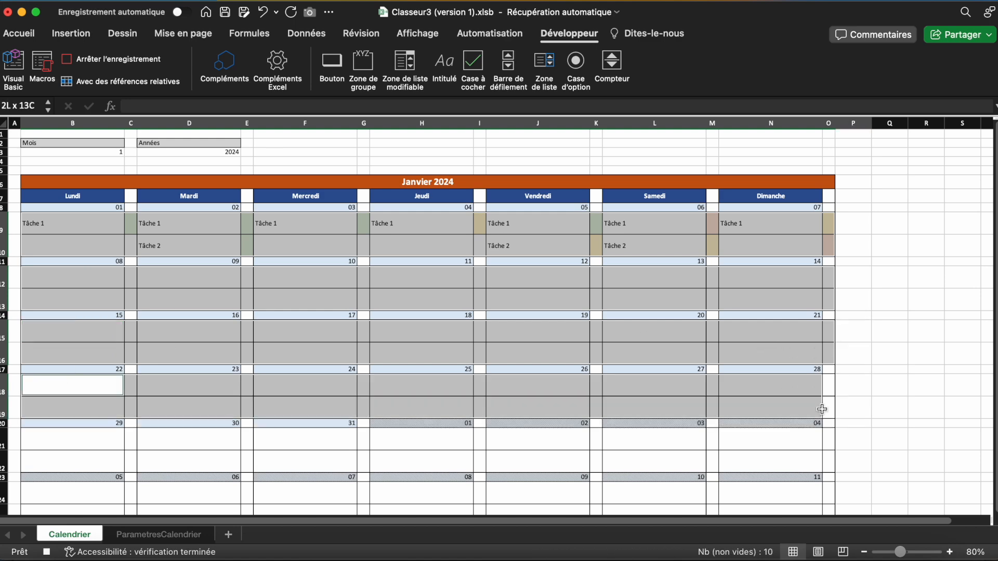
pyautogui.scroll(-3, 107, 361)
pyautogui.moveTo(107, 361); pyautogui.dragTo(829, 384)
pyautogui.moveTo(78, 417); pyautogui.dragTo(813, 437)
pyautogui.click(828, 418)
pyautogui.scroll(3, 828, 419)
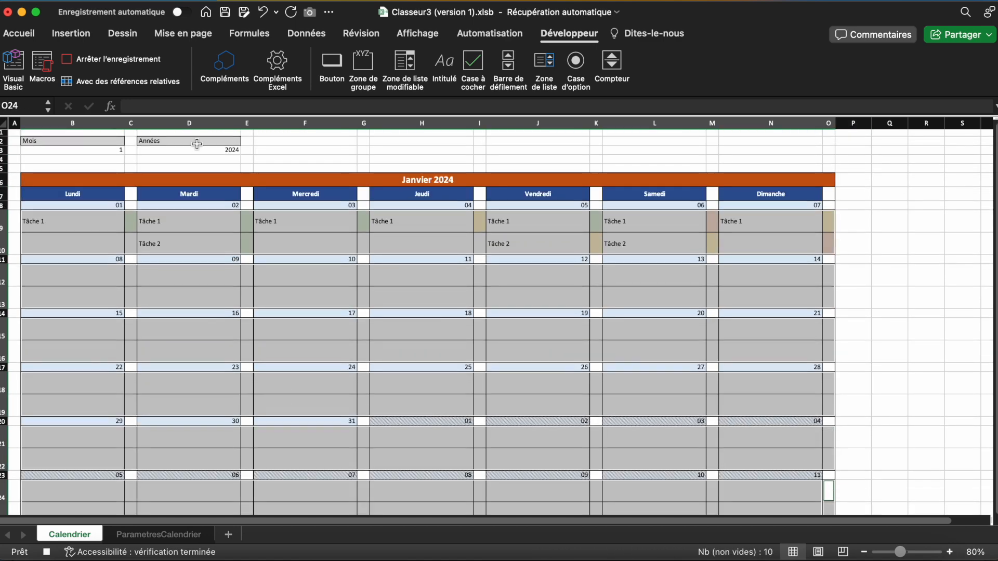
pyautogui.click(29, 34)
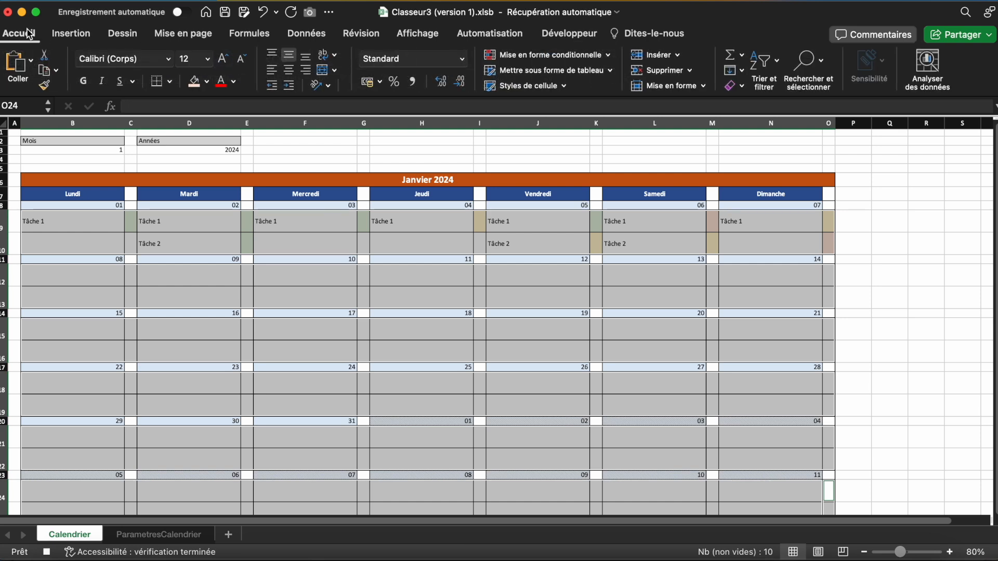
pyautogui.click(207, 82)
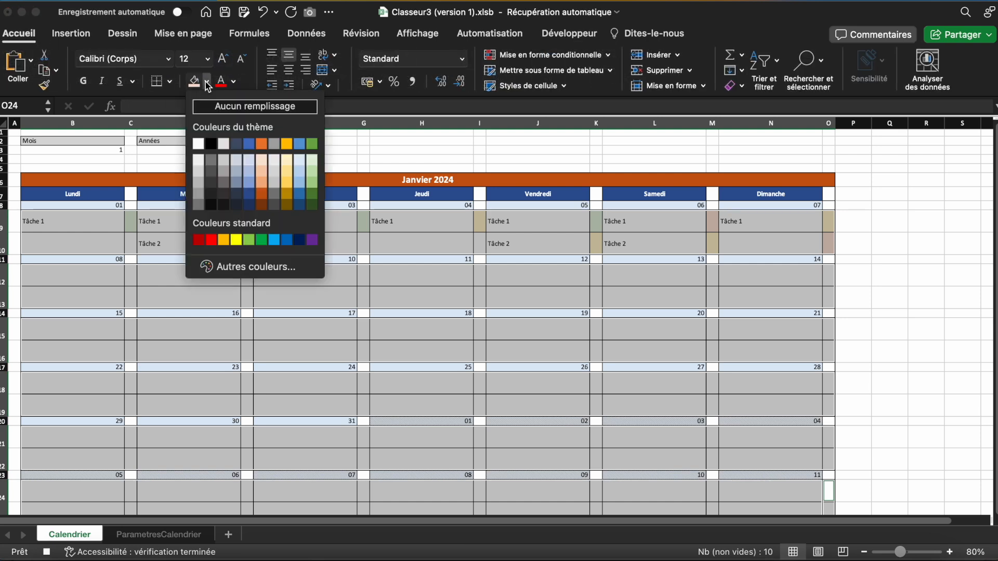
pyautogui.click(215, 107)
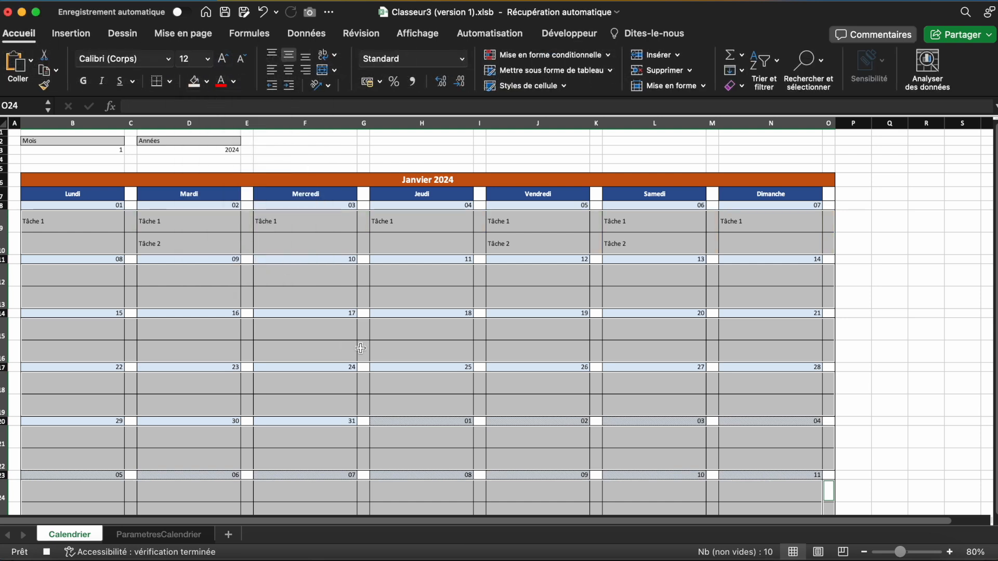
pyautogui.press('Delete')
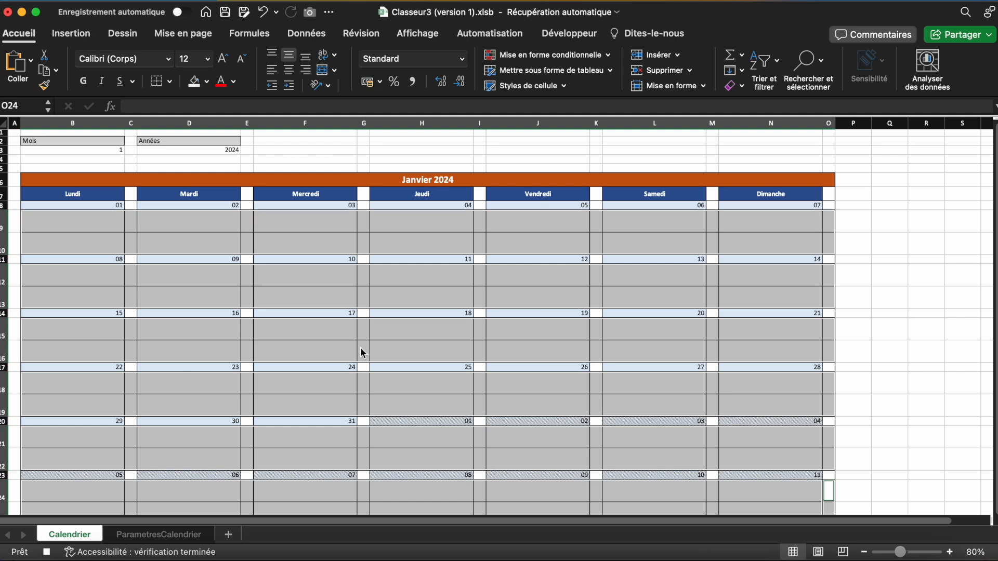
# Deselect the cleared cells and stop recording the macro.
pyautogui.click(325, 280)
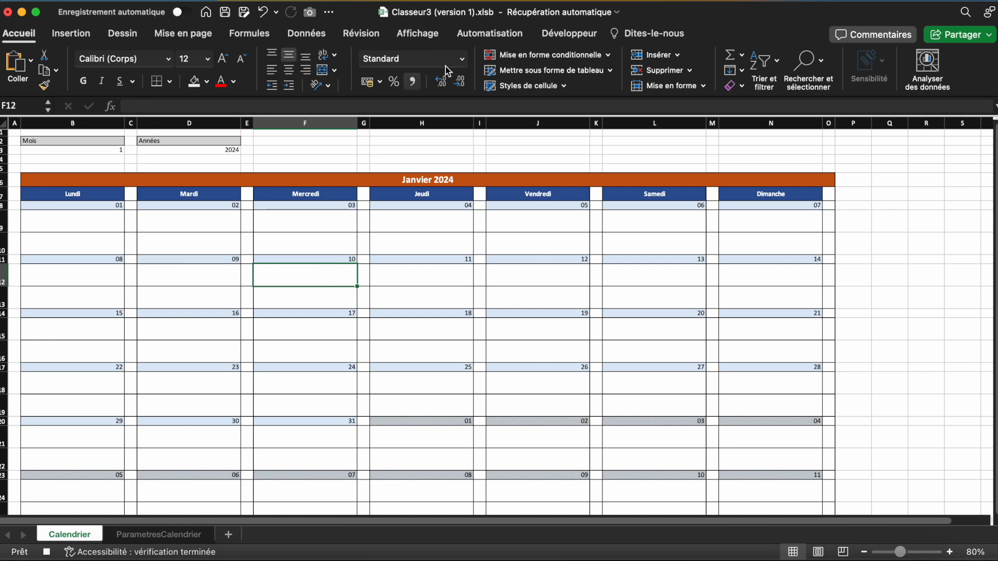
pyautogui.click(583, 36)
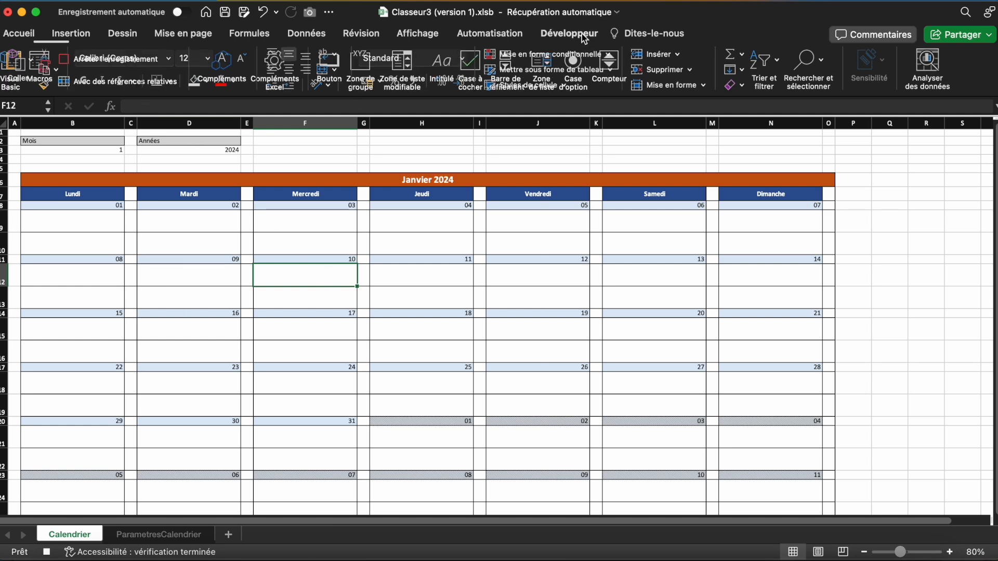
pyautogui.click(139, 61)
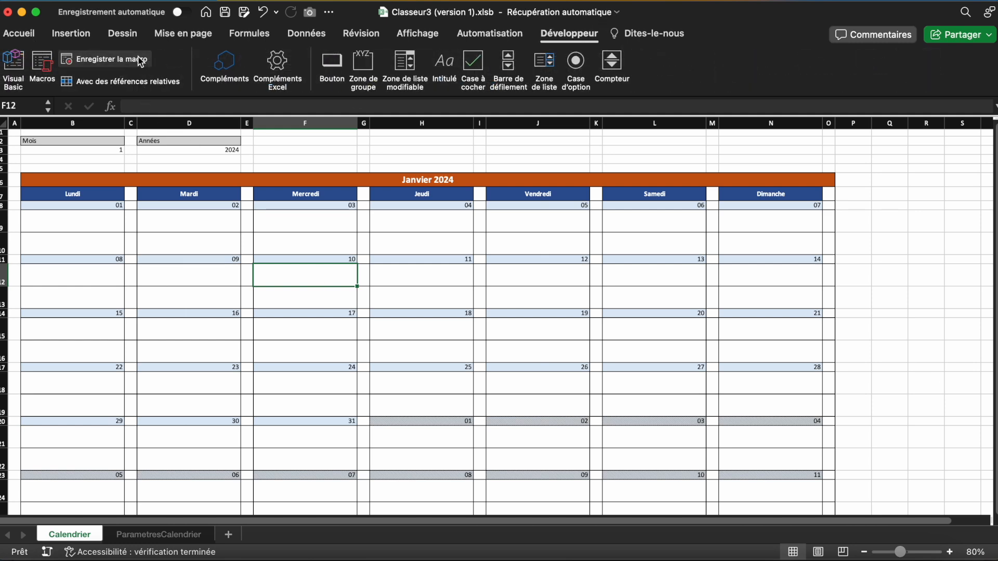
# Insert a form button beside the calendar around columns Q to S and assign this workbook's Réinitialiser macro to it.
pyautogui.click(330, 68)
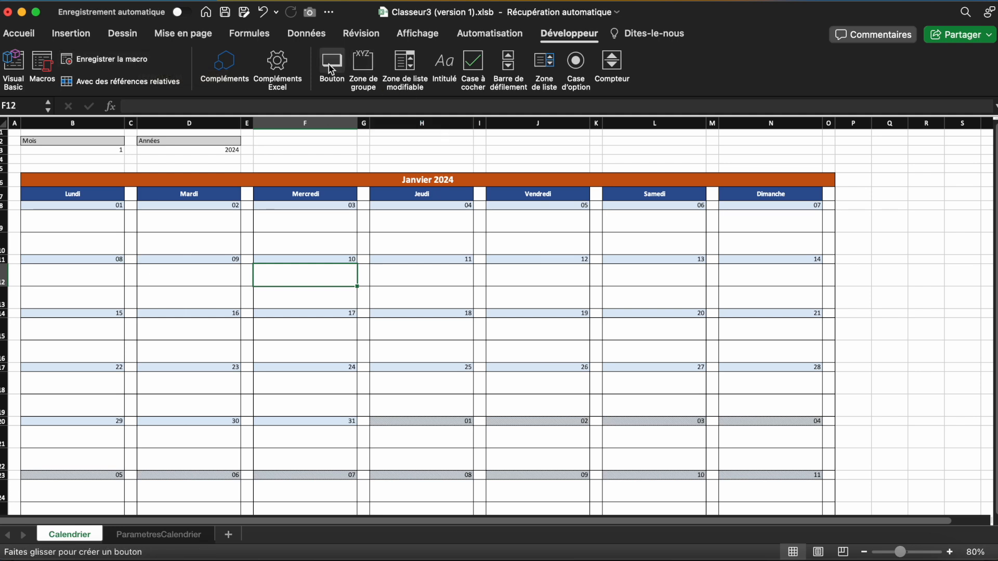
pyautogui.click(896, 192)
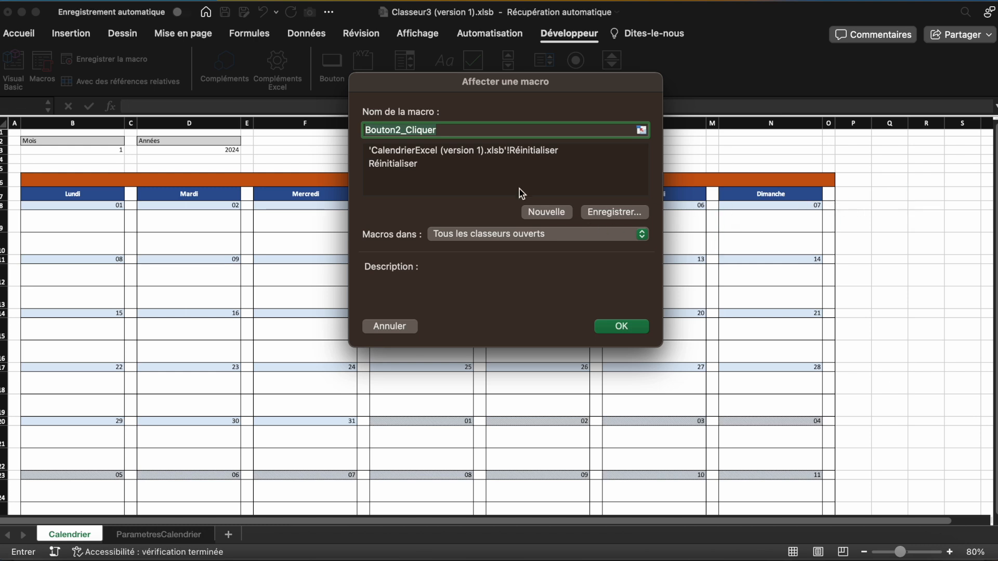
pyautogui.click(498, 151)
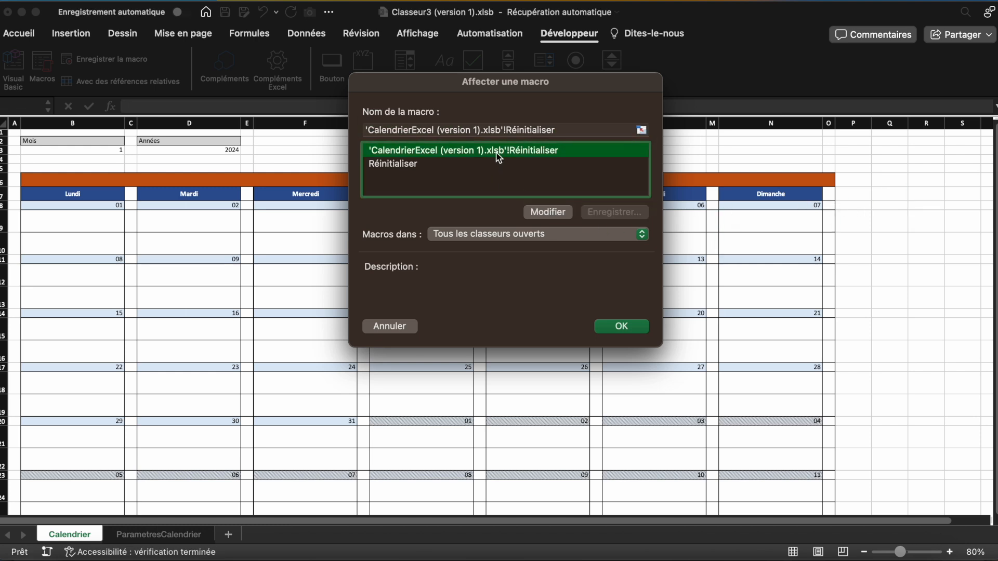
pyautogui.click(488, 162)
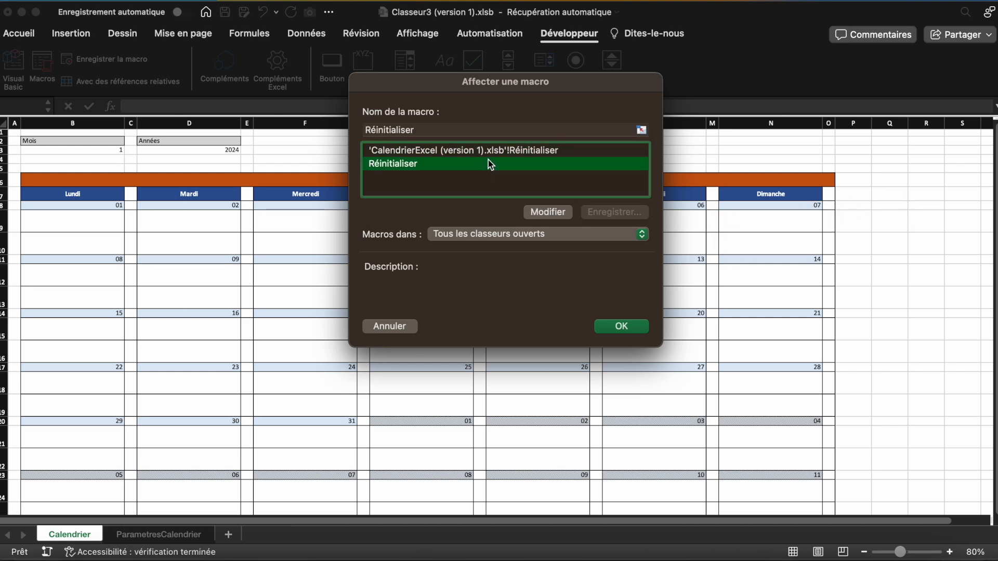
pyautogui.click(618, 326)
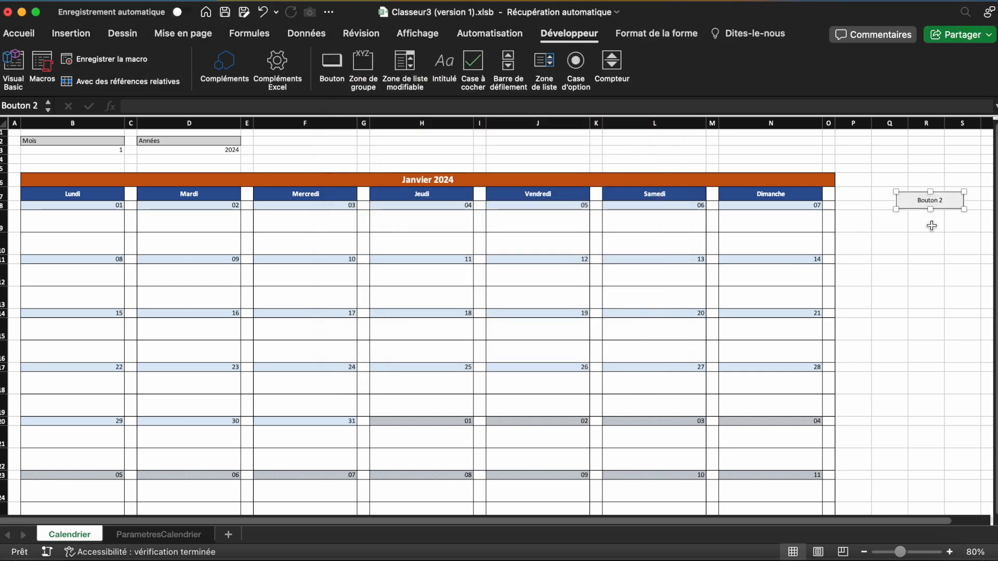
# Replace the new button's caption with "Réinitialiser".
pyautogui.click(931, 200)
pyautogui.press('super+a')
pyautogui.write('Ré')
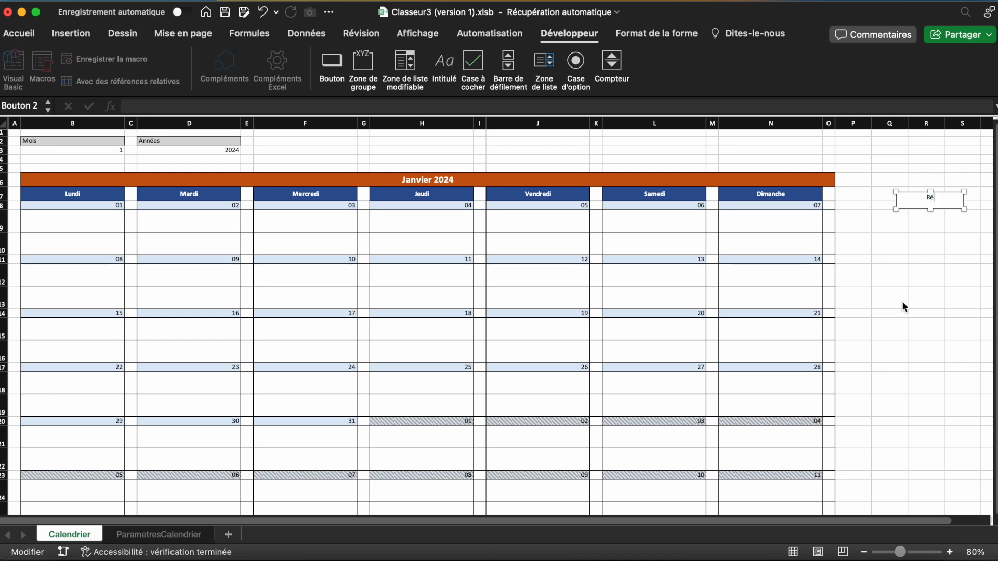
pyautogui.write('initialiser')
# Enlarge the button caption by two font-size increments and make it bold.
pyautogui.press('super+a')
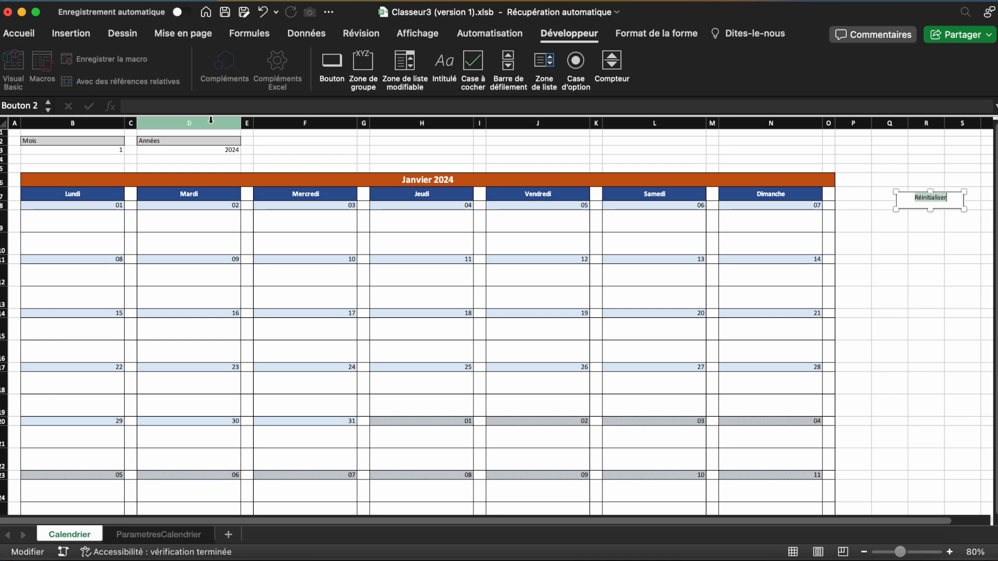
pyautogui.click(19, 33)
pyautogui.click(222, 58)
pyautogui.click(223, 58)
pyautogui.click(83, 81)
pyautogui.click(888, 296)
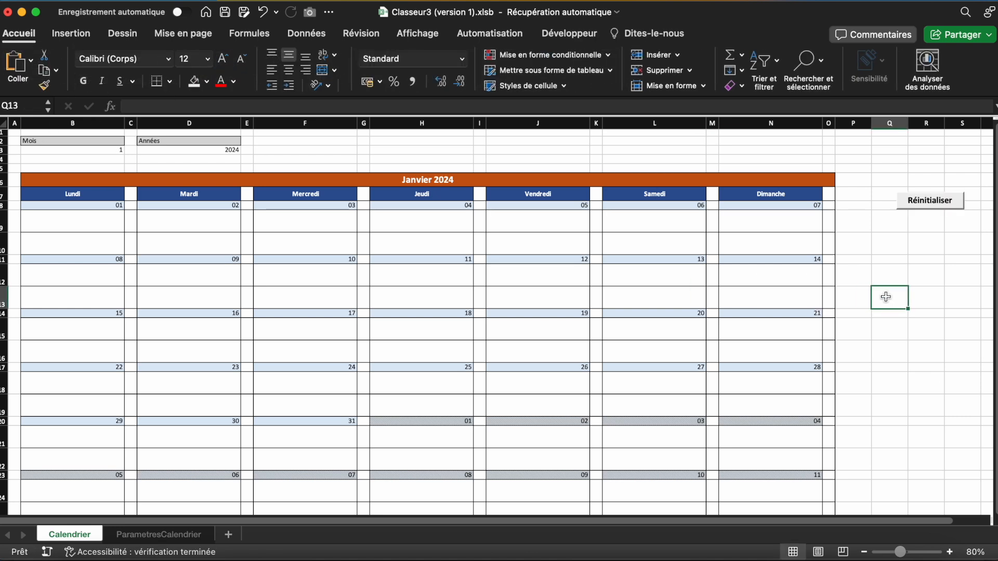
# Enter the test task "Tâche 1" in B9, under Monday 01.
pyautogui.click(86, 216)
pyautogui.write('Tâche 1')
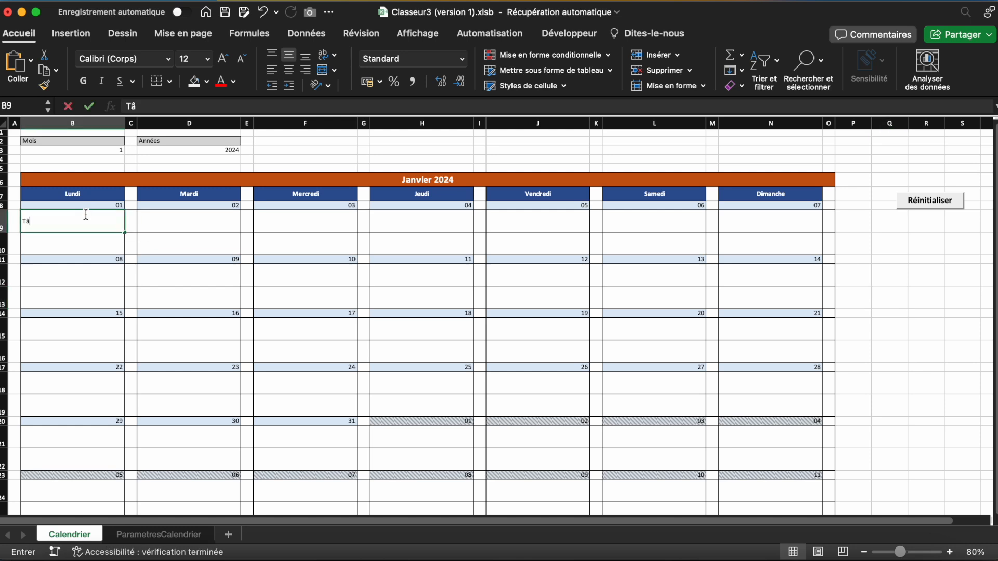
pyautogui.press('Tab')
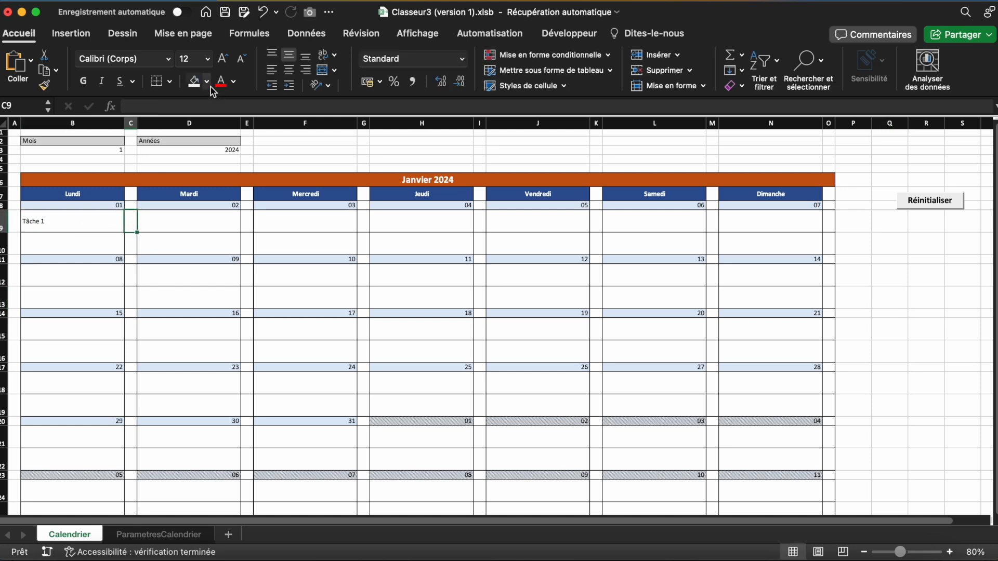
# Mark the test task with a light green fill in C9 and reset the calendar with the Réinitialiser macro button.
pyautogui.click(206, 81)
pyautogui.click(312, 159)
pyautogui.click(839, 239)
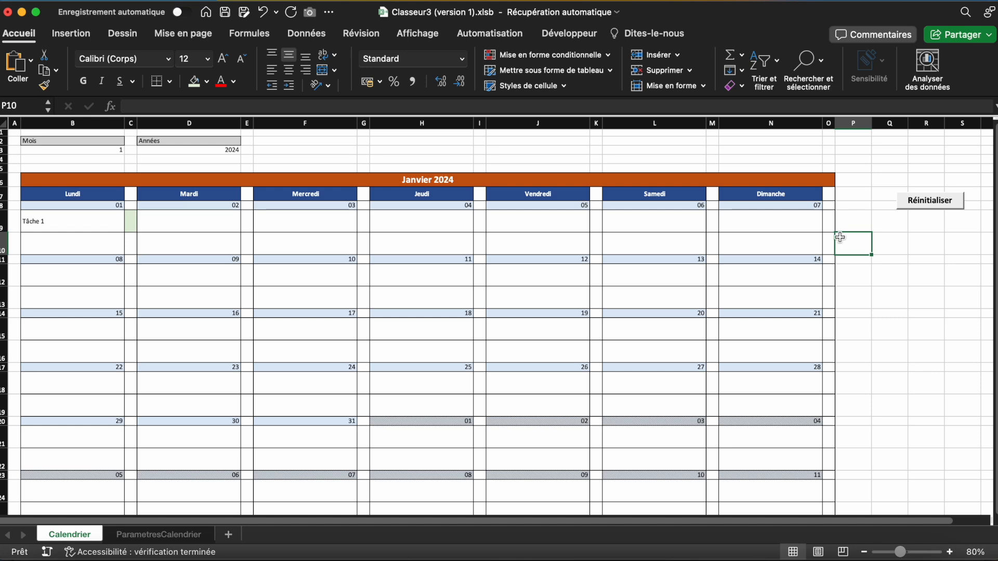
pyautogui.click(946, 199)
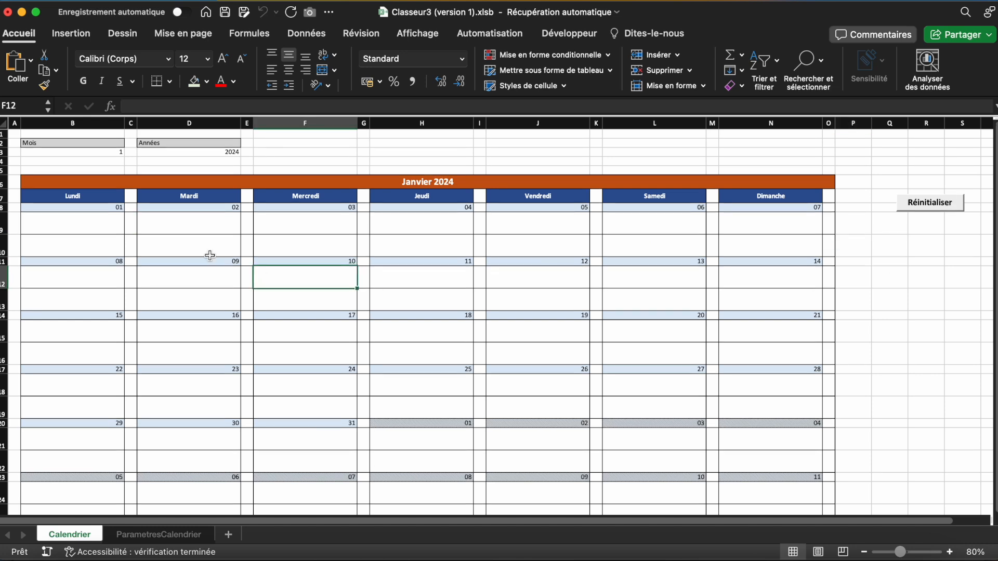
pyautogui.click(682, 359)
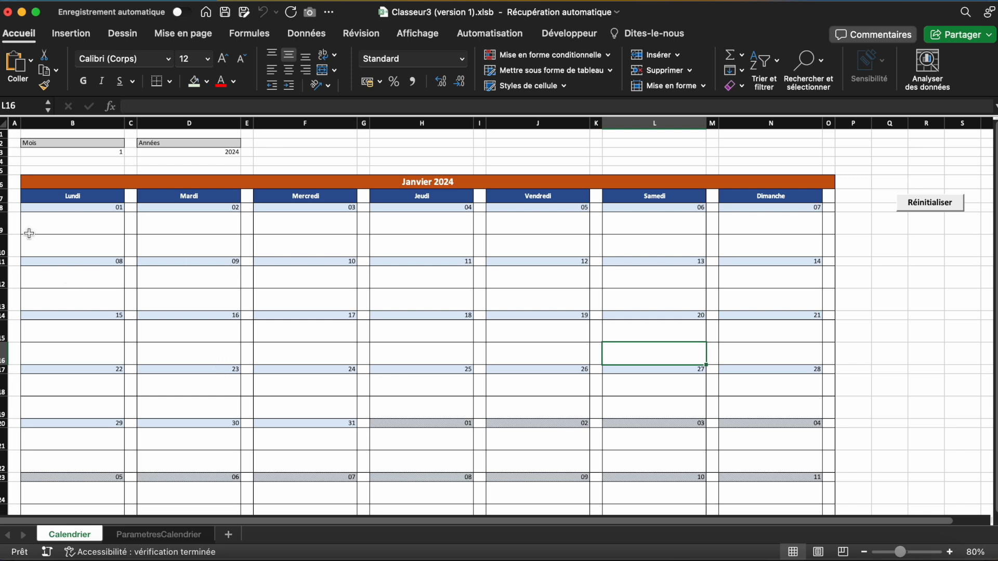
# Group the first week's task rows, 9 and 10, into a collapsible outline.
pyautogui.click(3, 220)
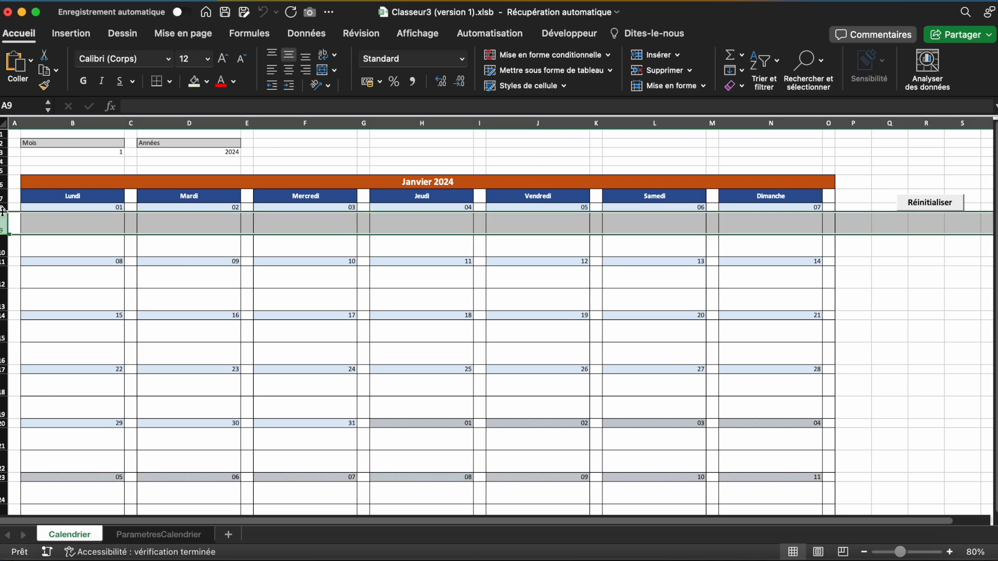
pyautogui.hotkey('shift', 'Down')
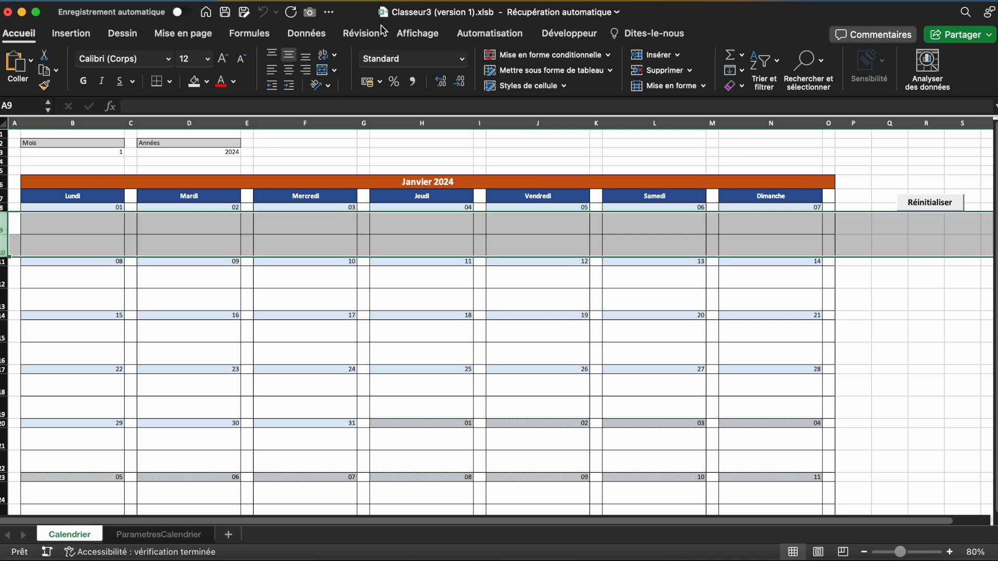
pyautogui.click(306, 33)
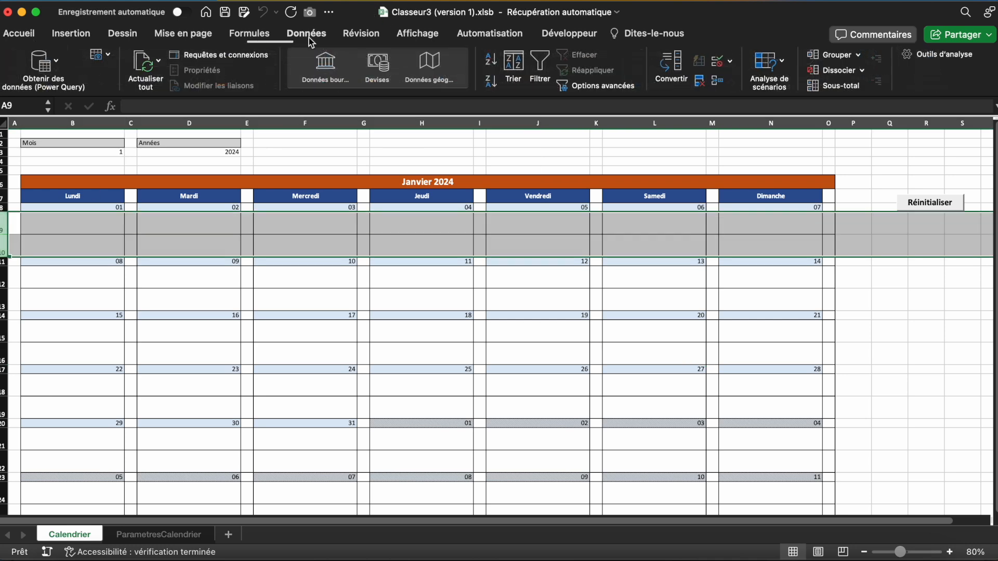
pyautogui.click(848, 59)
# Collapse and re-expand the group of rows 9 and 10 to test the outline.
pyautogui.click(85, 334)
pyautogui.click(2, 261)
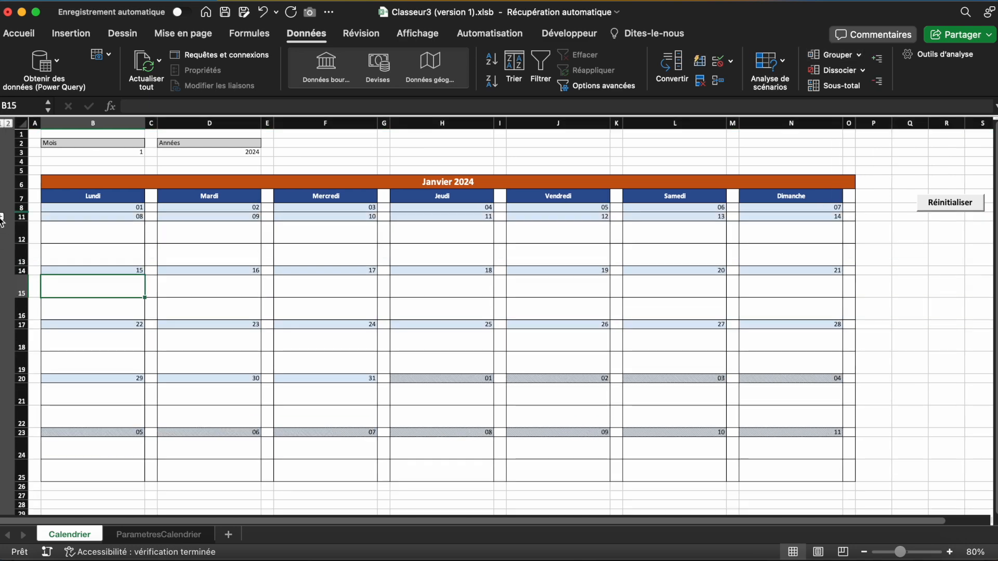
pyautogui.click(2, 217)
# Group the remaining weeks' task rows as separate outlines: 12–13, 15–16, 18–19, 21–22 and 24–25.
pyautogui.moveTo(19, 280); pyautogui.dragTo(19, 305)
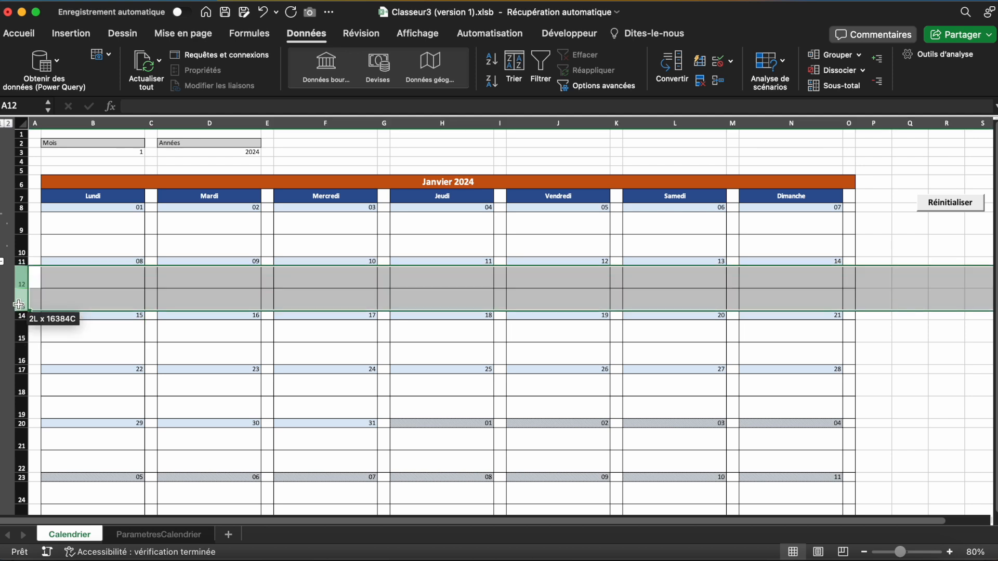
pyautogui.moveTo(22, 337); pyautogui.dragTo(25, 358)
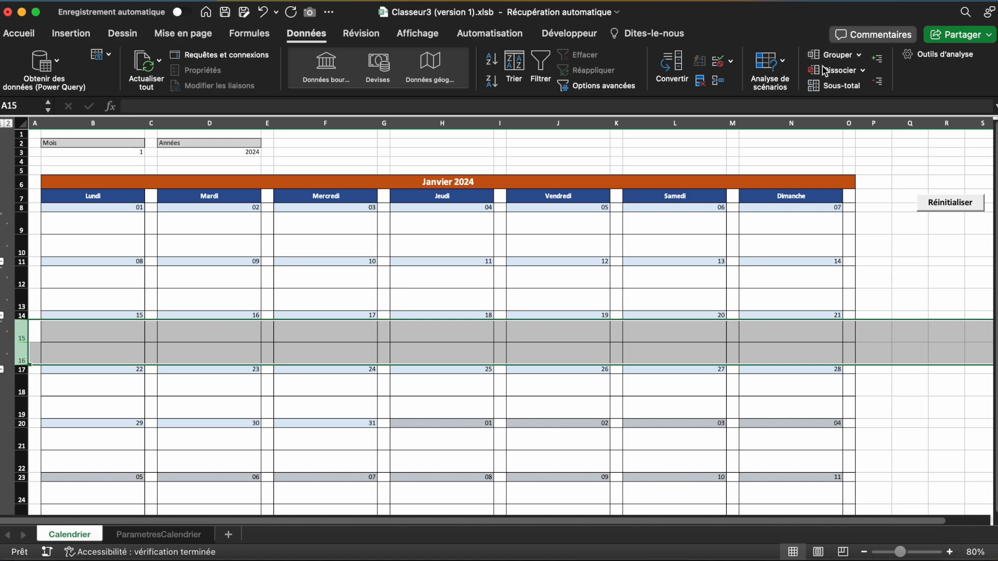
pyautogui.scroll(-3, 423, 379)
pyautogui.moveTo(23, 312); pyautogui.dragTo(23, 335)
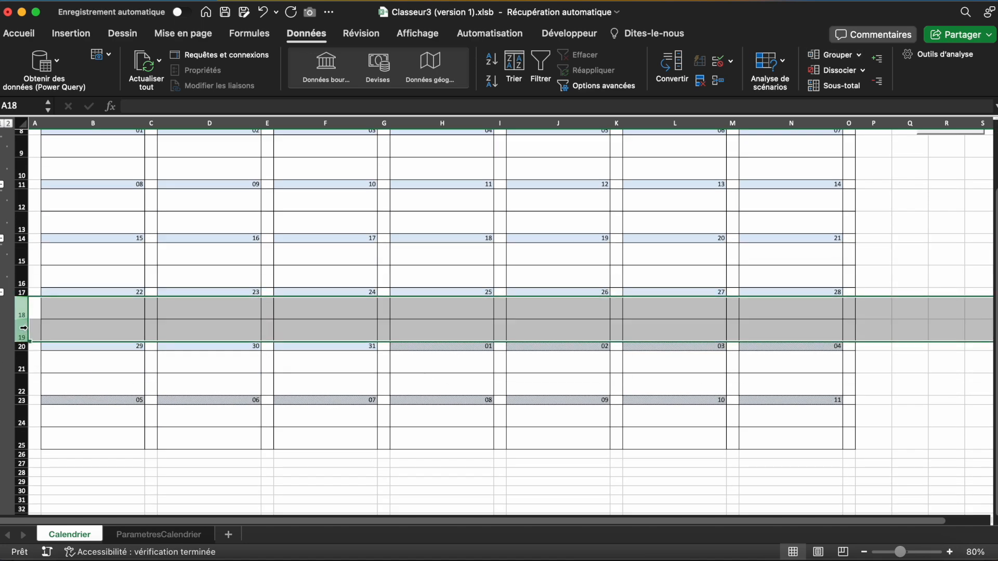
pyautogui.moveTo(23, 370); pyautogui.dragTo(20, 431)
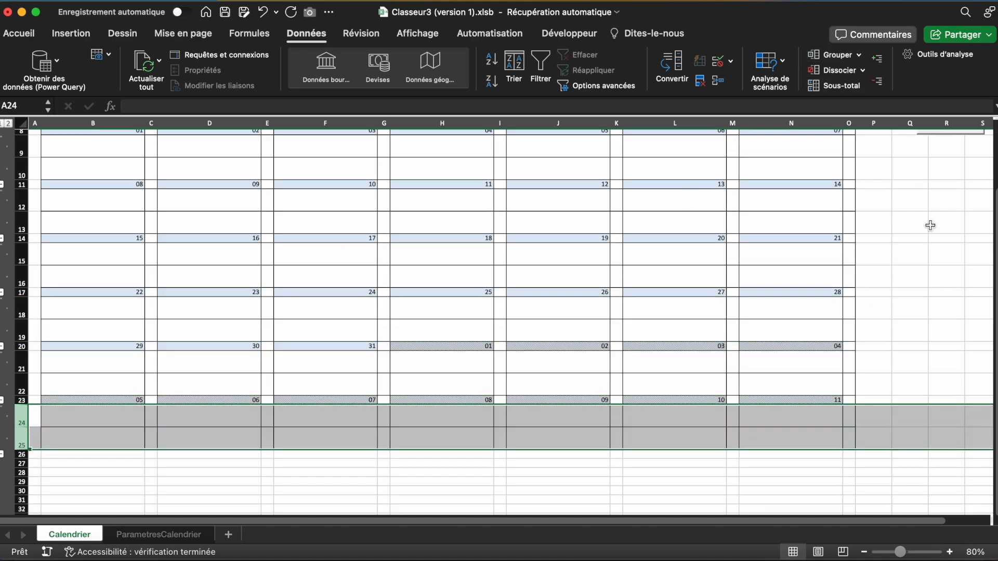